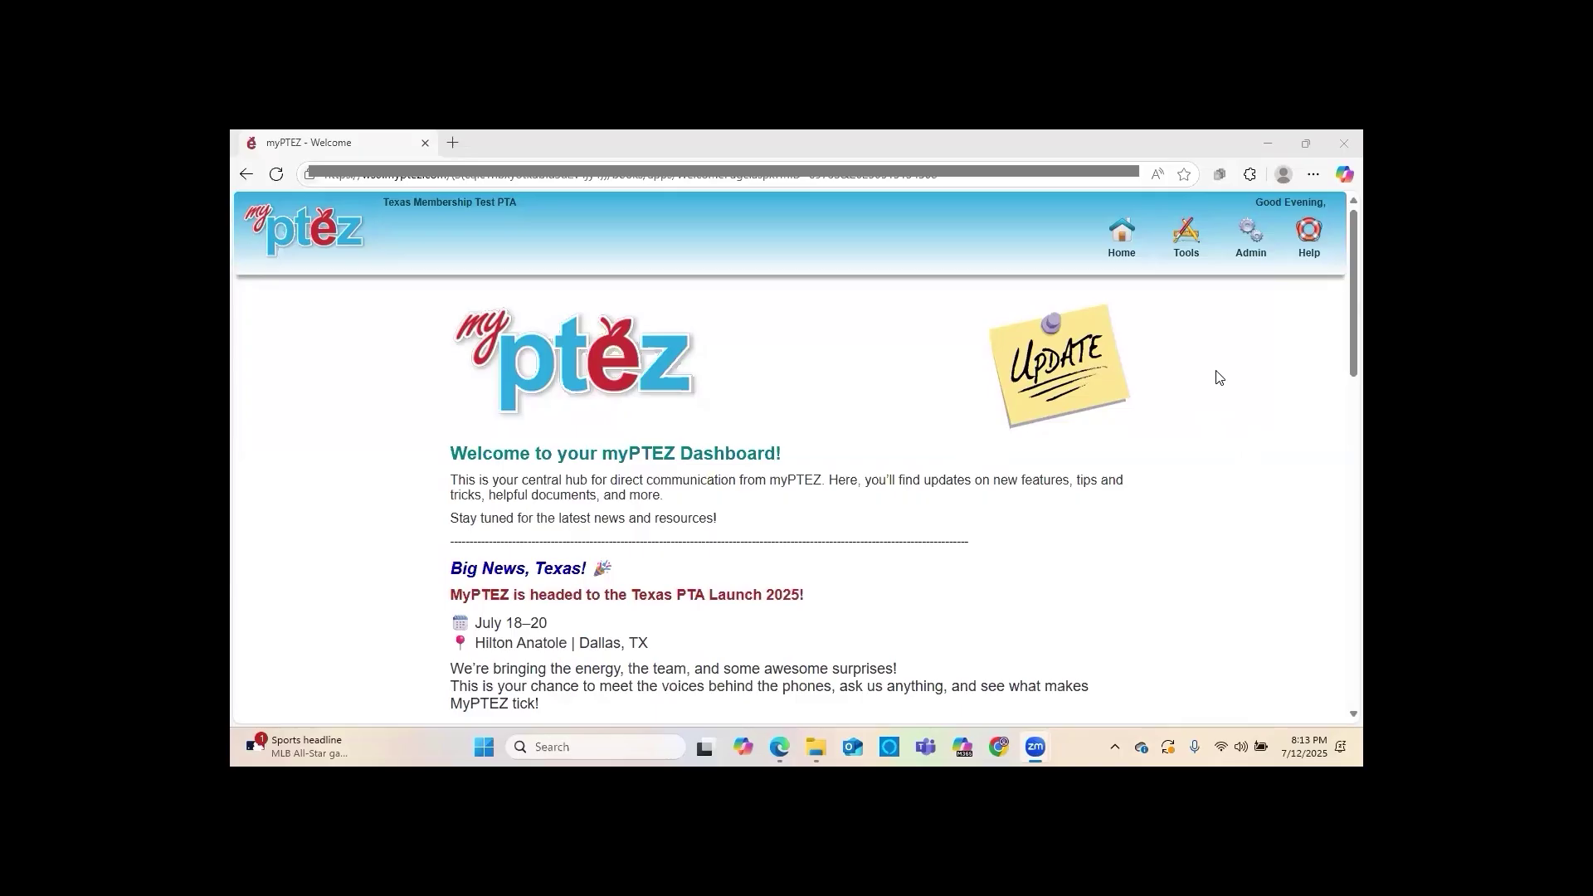
Open Membership Management from the Admin menu
{"action": "left_click", "coordinate": [1252, 259]}
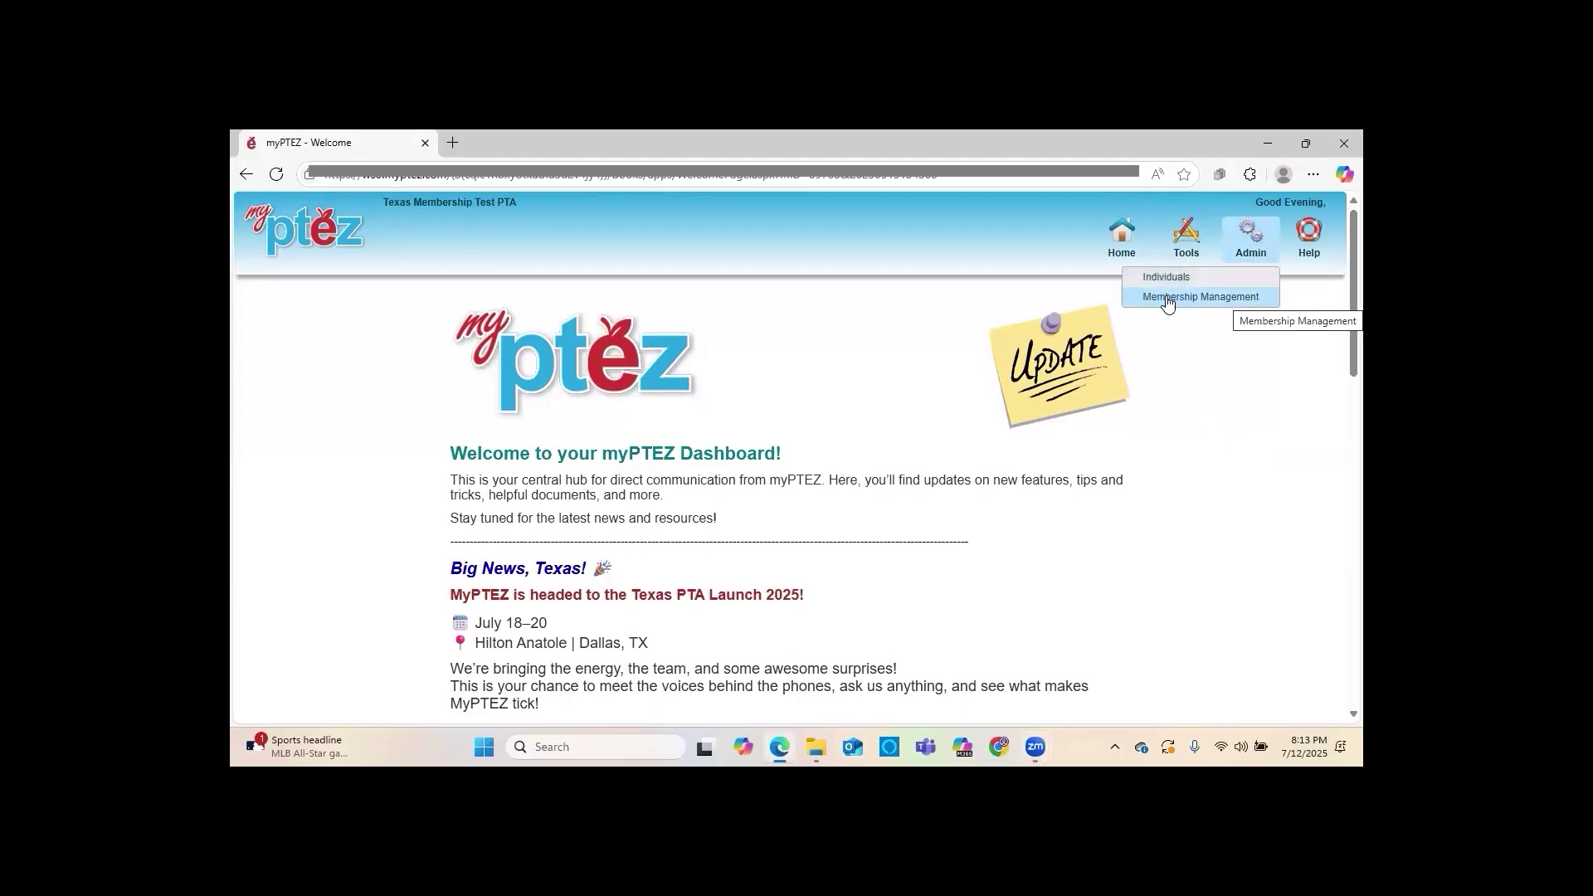
{"action": "left_click", "coordinate": [1195, 299]}
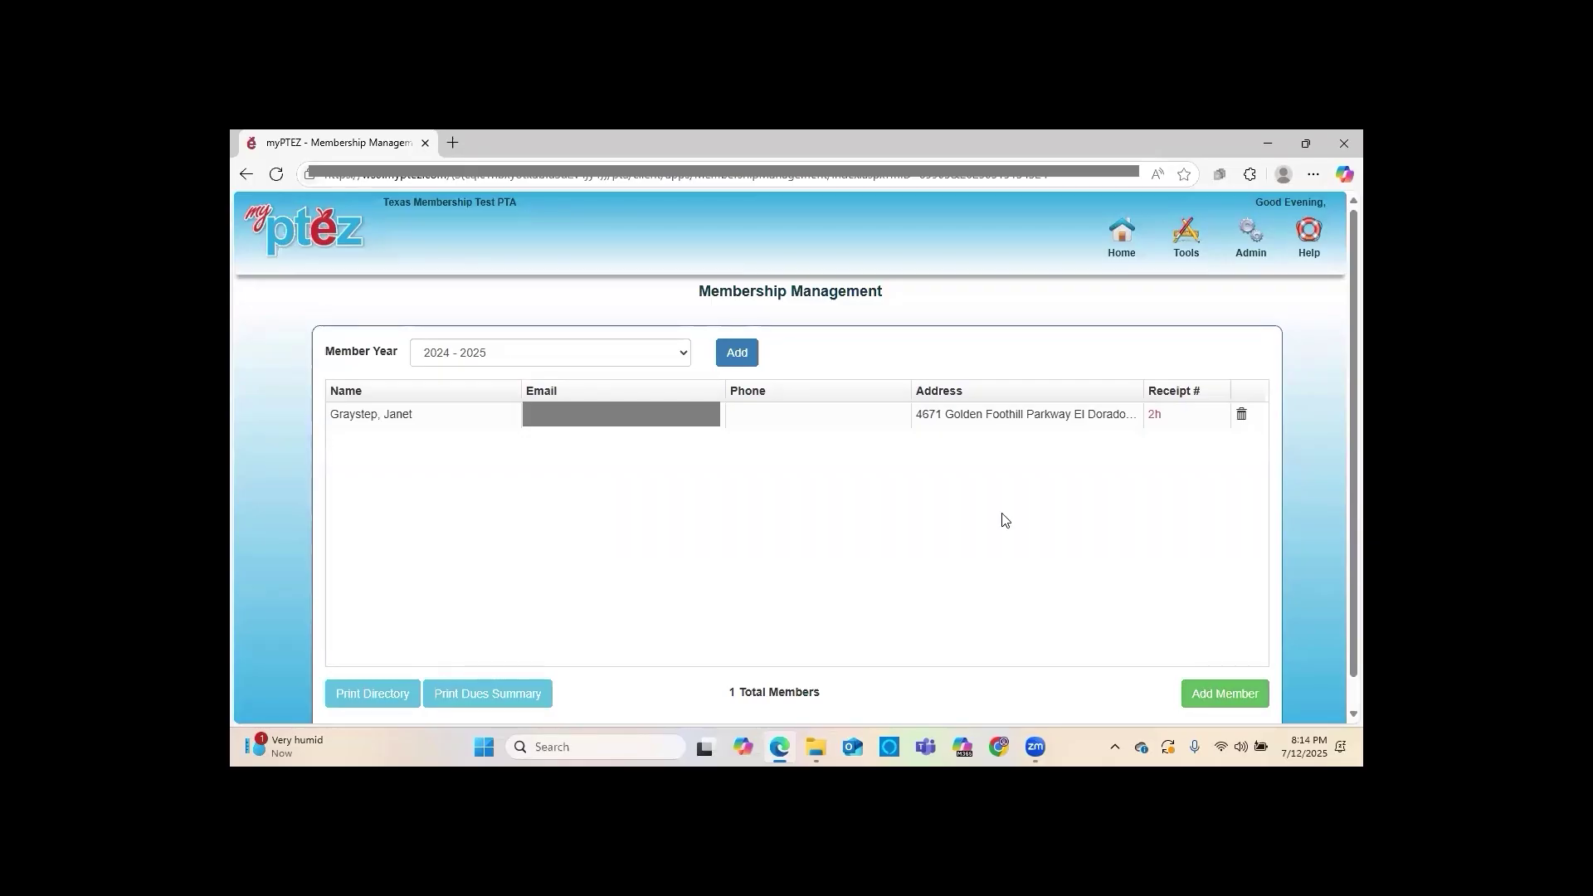
Start a new 2024 membership, enter the individual's full name, and submit it
{"action": "left_click", "coordinate": [1217, 708]}
{"action": "left_click", "coordinate": [1209, 697]}
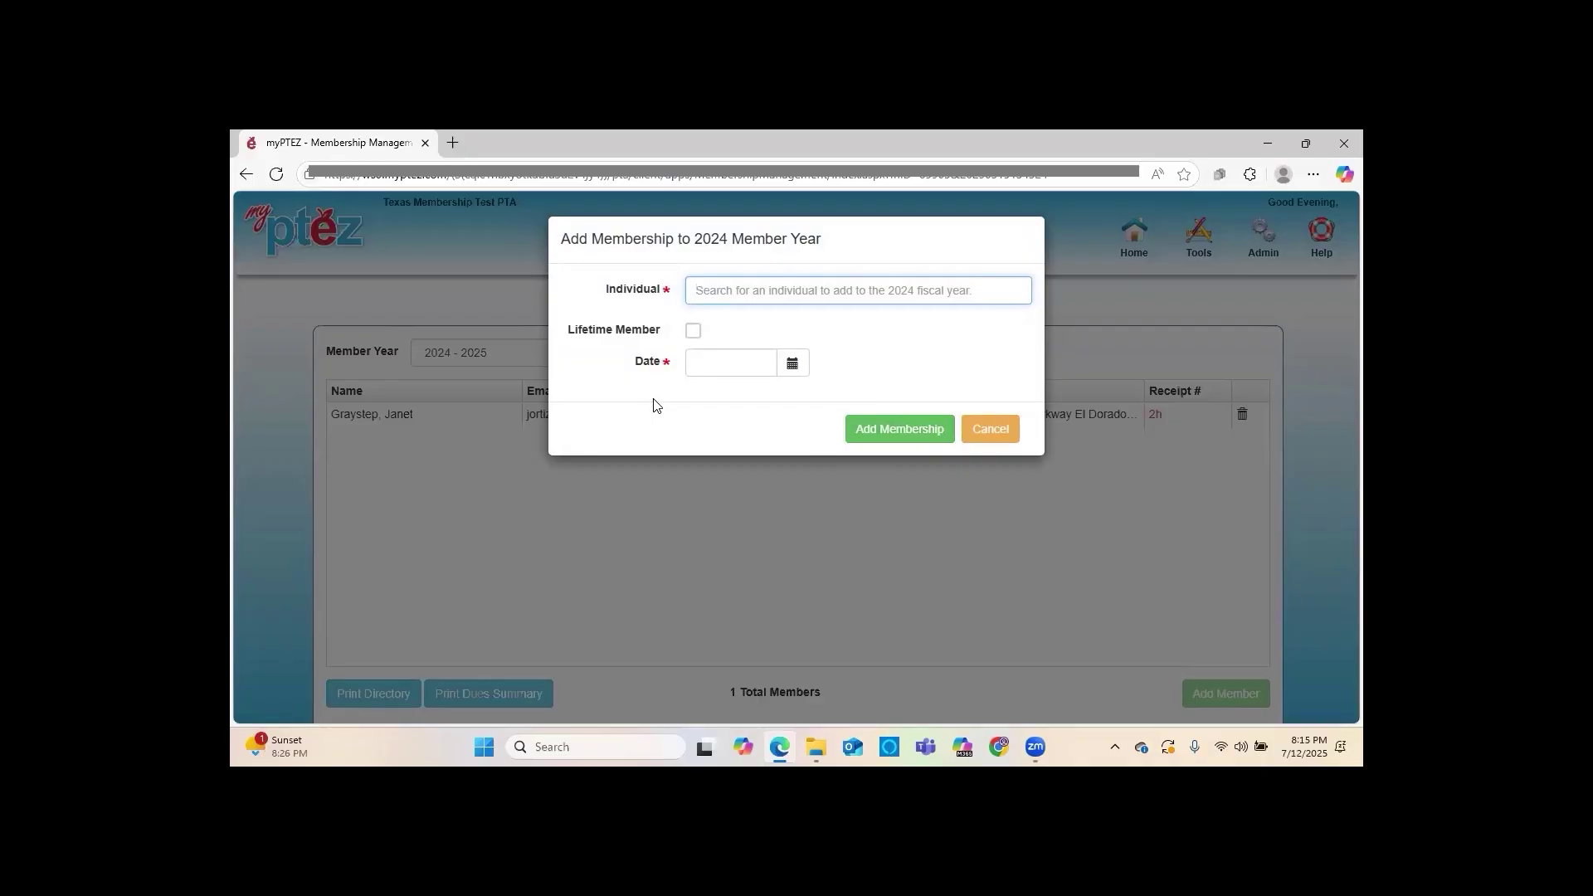
{"action": "type", "text": "Du"}
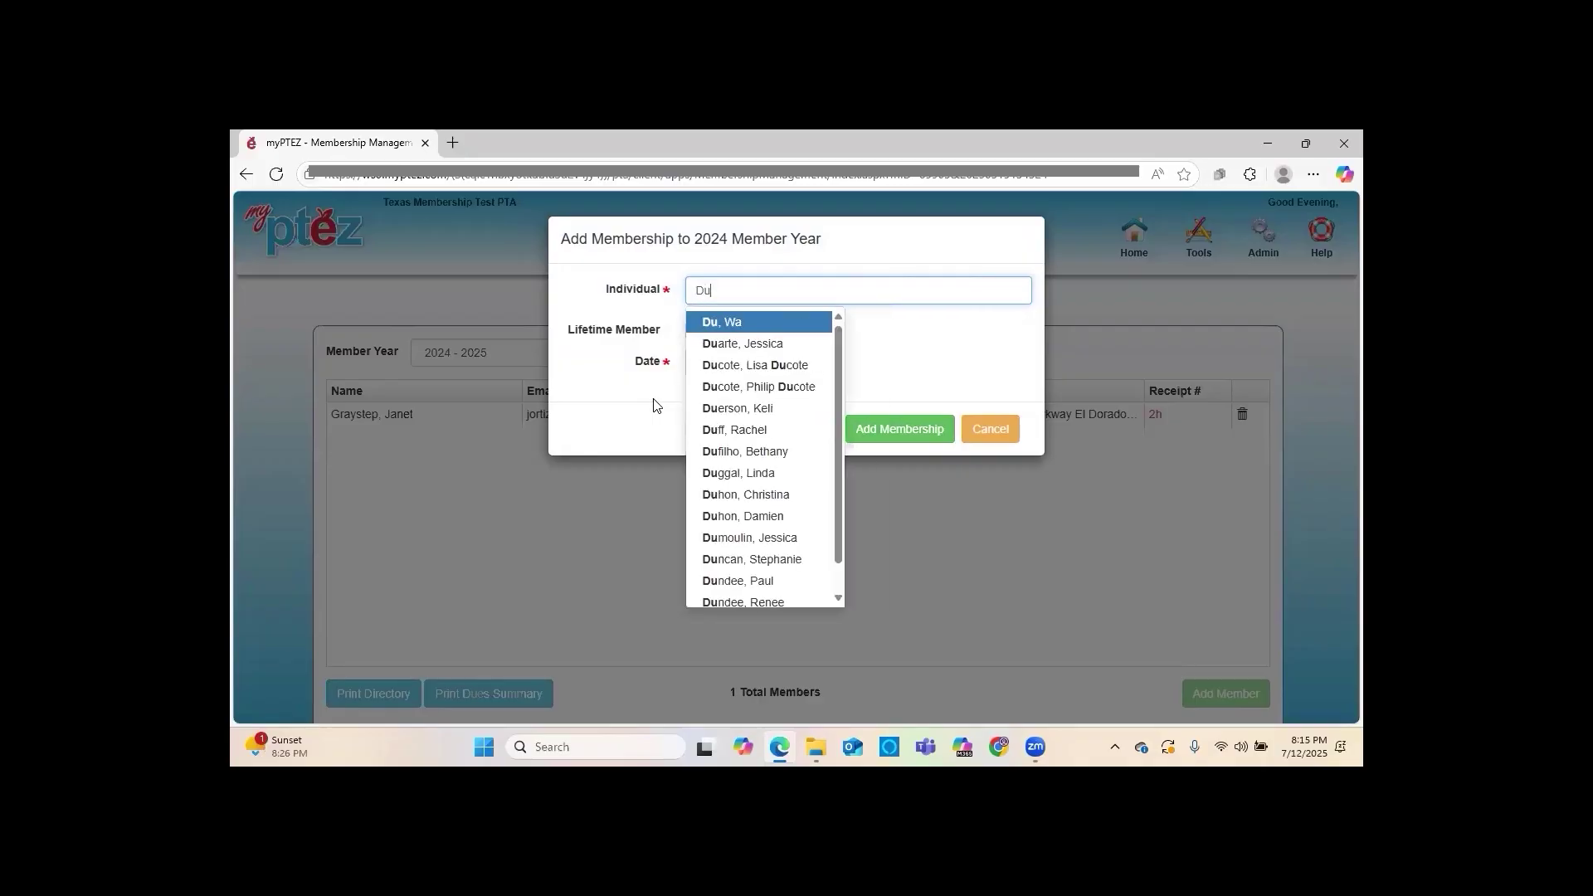
{"action": "type", "text": "ck, Don"}
{"action": "key", "text": "BackSpace"}
{"action": "key", "text": "BackSpace"}
{"action": "type", "text": "oa"}
{"action": "key", "text": "BackSpace"}
{"action": "type", "text": "n"}
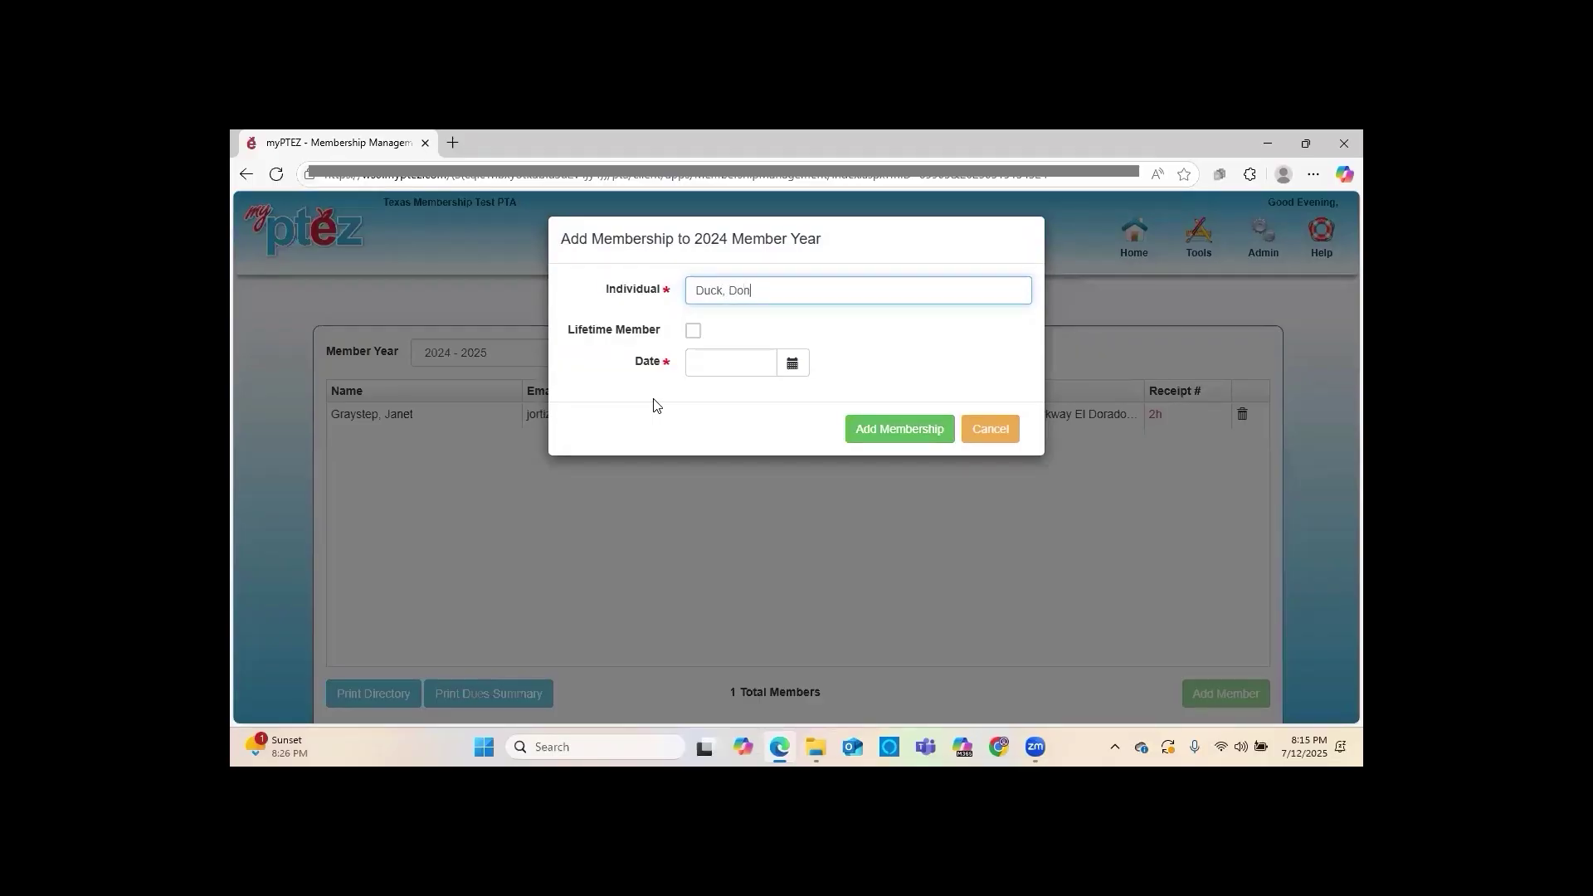
{"action": "type", "text": "adl"}
{"action": "key", "text": "BackSpace"}
{"action": "key", "text": "BackSpace"}
{"action": "type", "text": "ld"}
{"action": "left_click", "coordinate": [747, 362]}
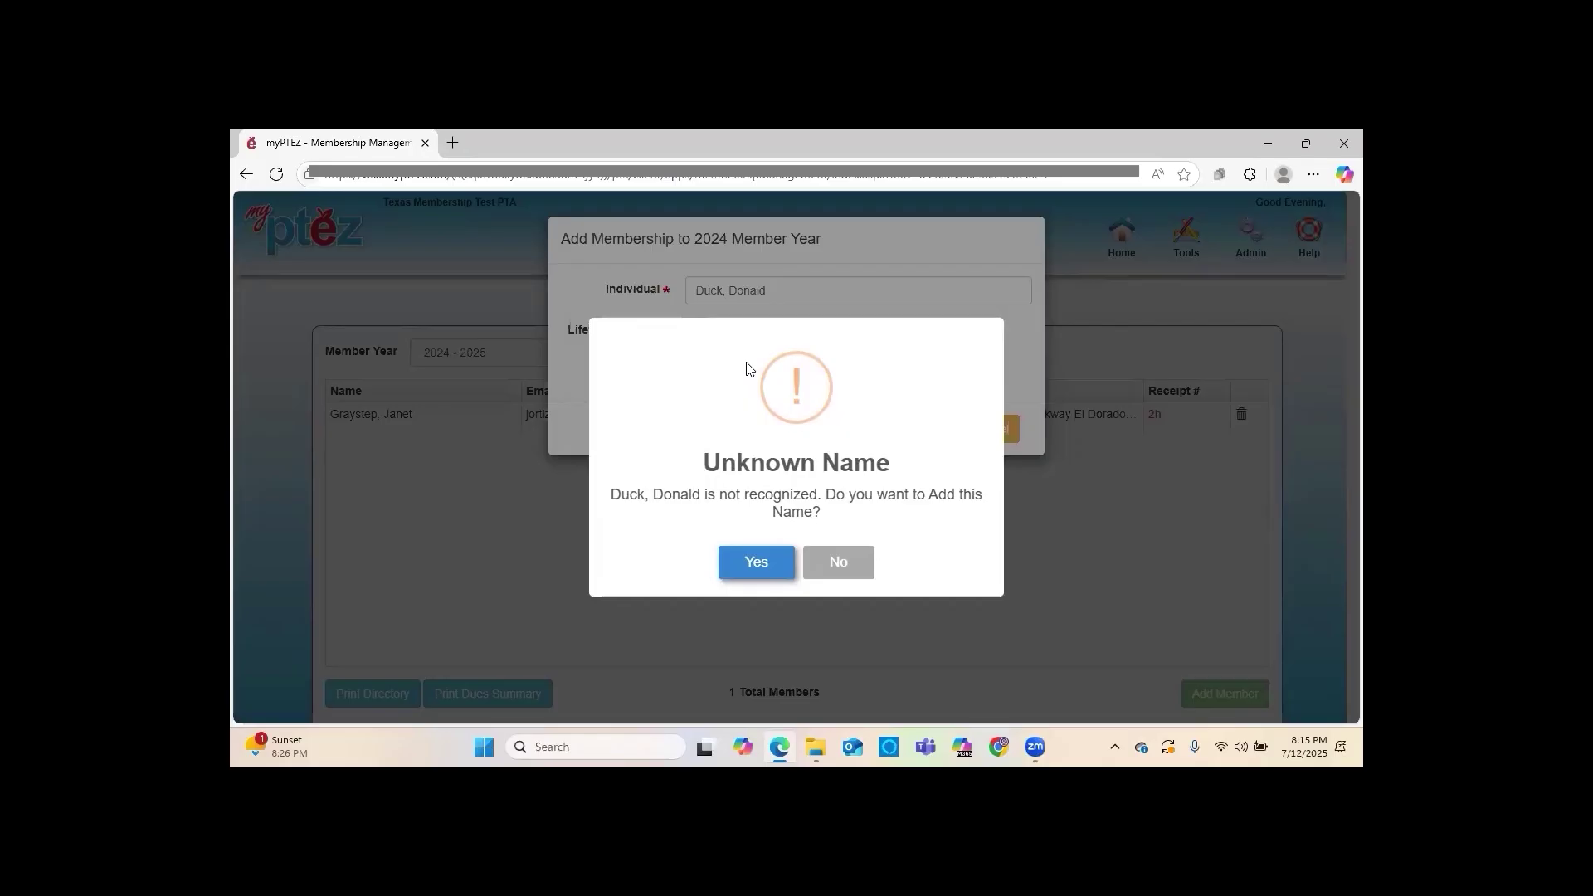
Agree to add the unrecognised name and confirm Student as the person's type
{"action": "left_click", "coordinate": [749, 558]}
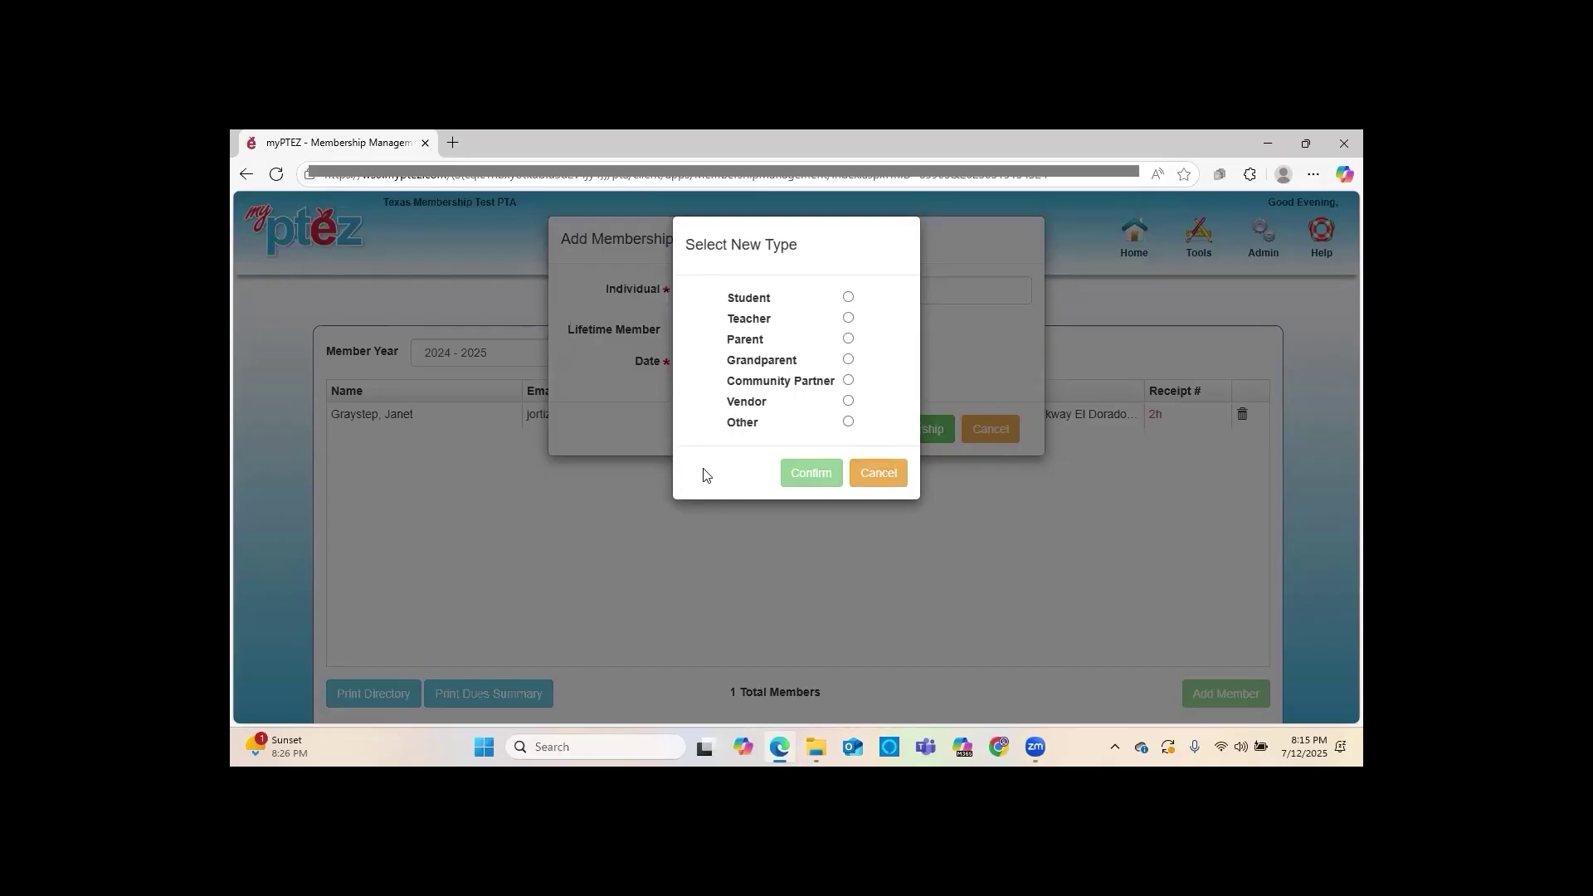
{"action": "left_click", "coordinate": [848, 298]}
{"action": "left_click", "coordinate": [825, 476]}
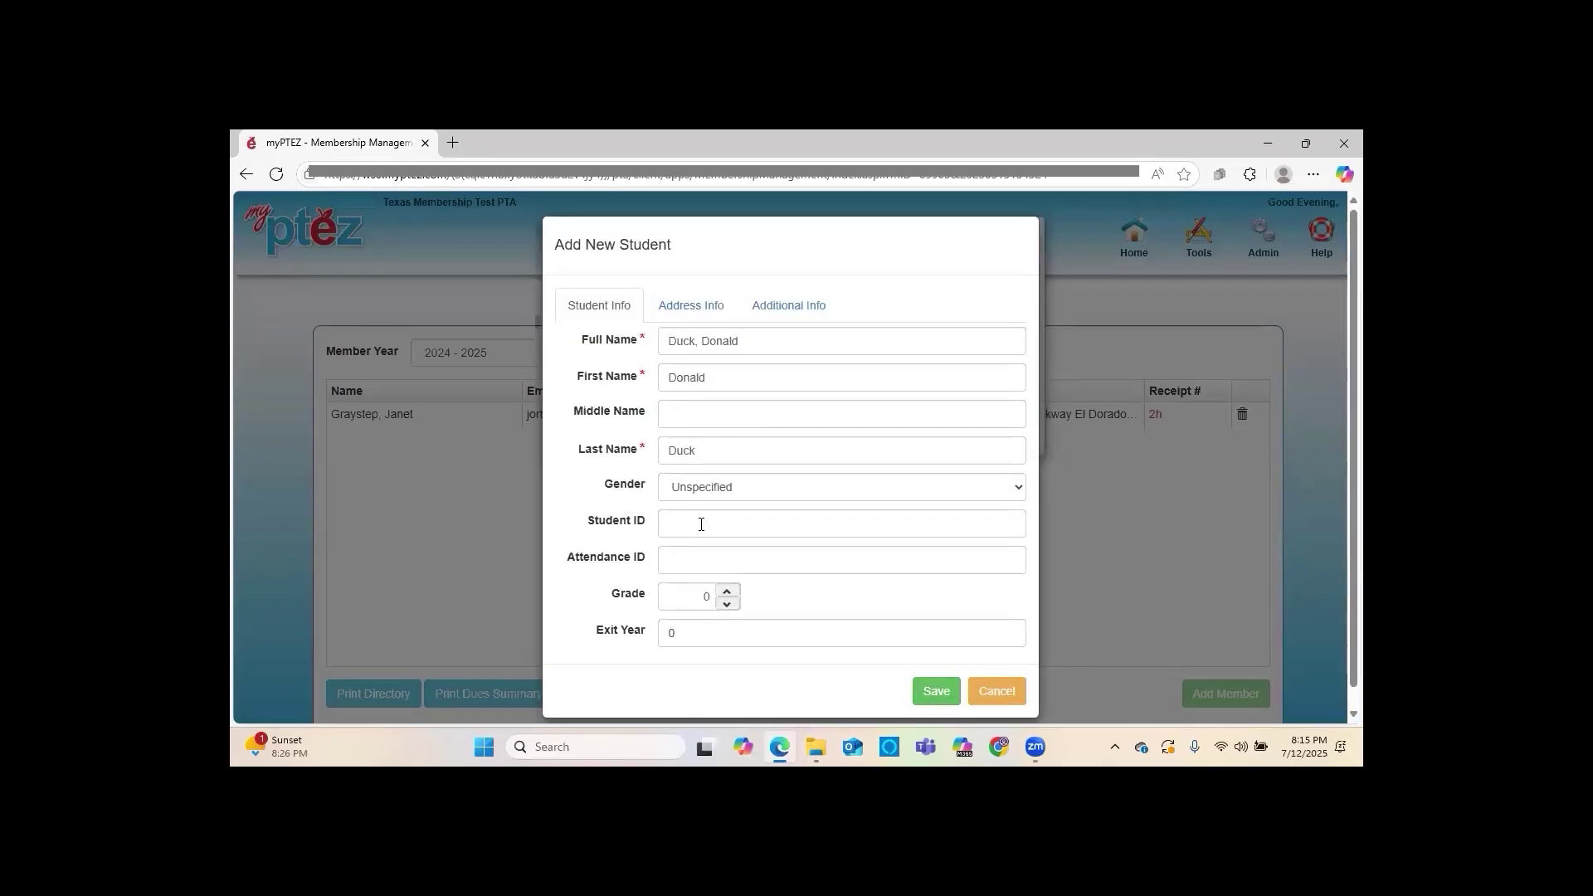
Set the student's gender to Male, enter their e-mail under Address Info, and save
{"action": "left_click", "coordinate": [719, 490]}
{"action": "left_click", "coordinate": [718, 536]}
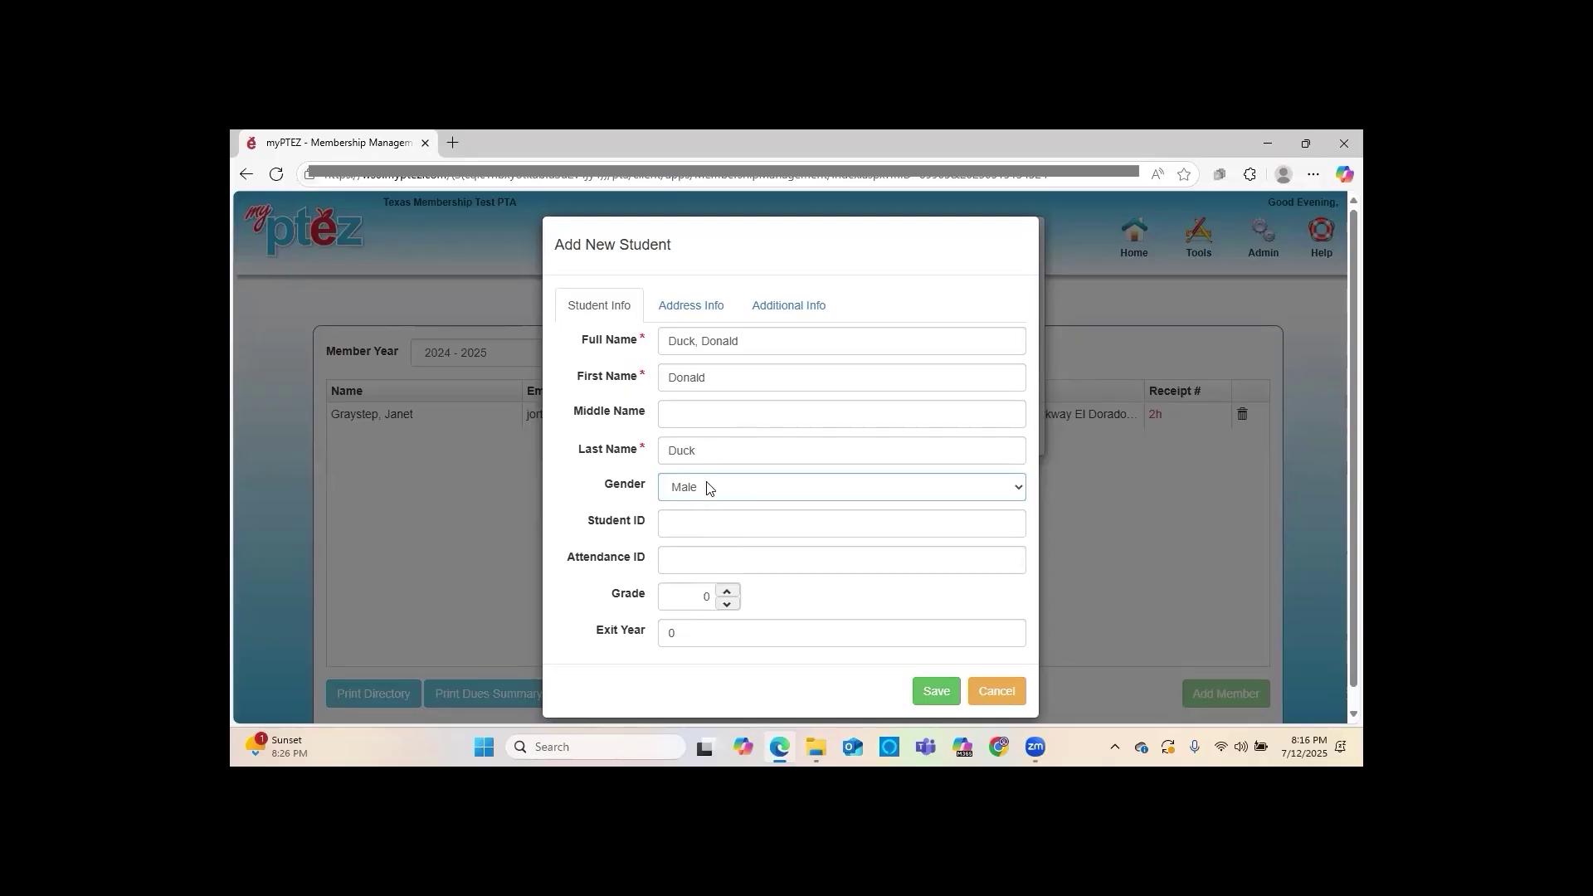
{"action": "left_click", "coordinate": [699, 306]}
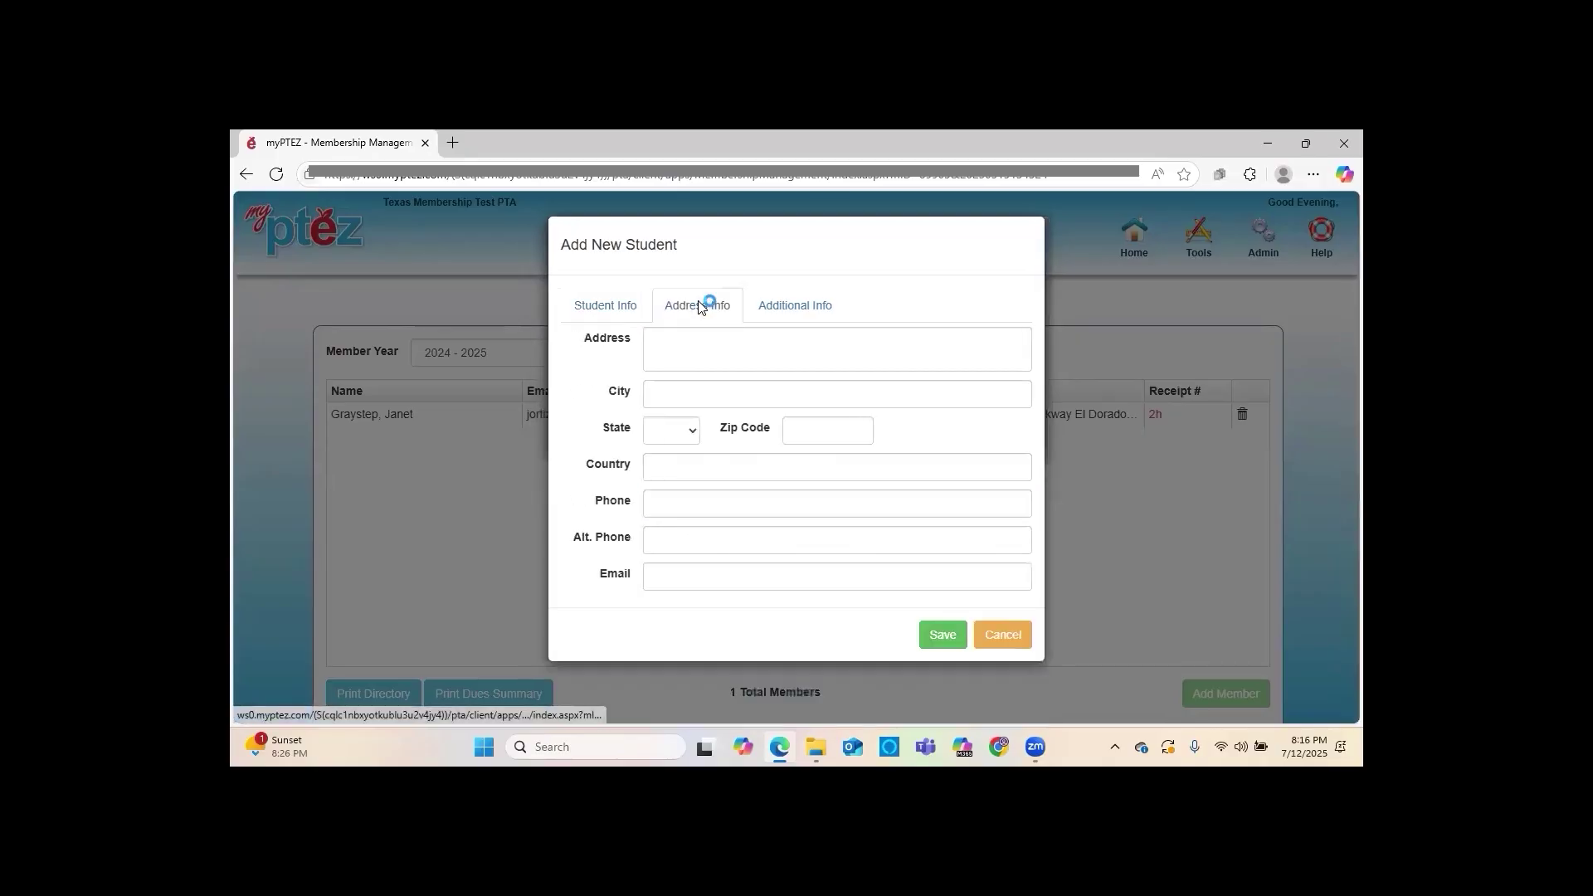
{"action": "left_click", "coordinate": [674, 574]}
{"action": "type", "text": "vpn@"}
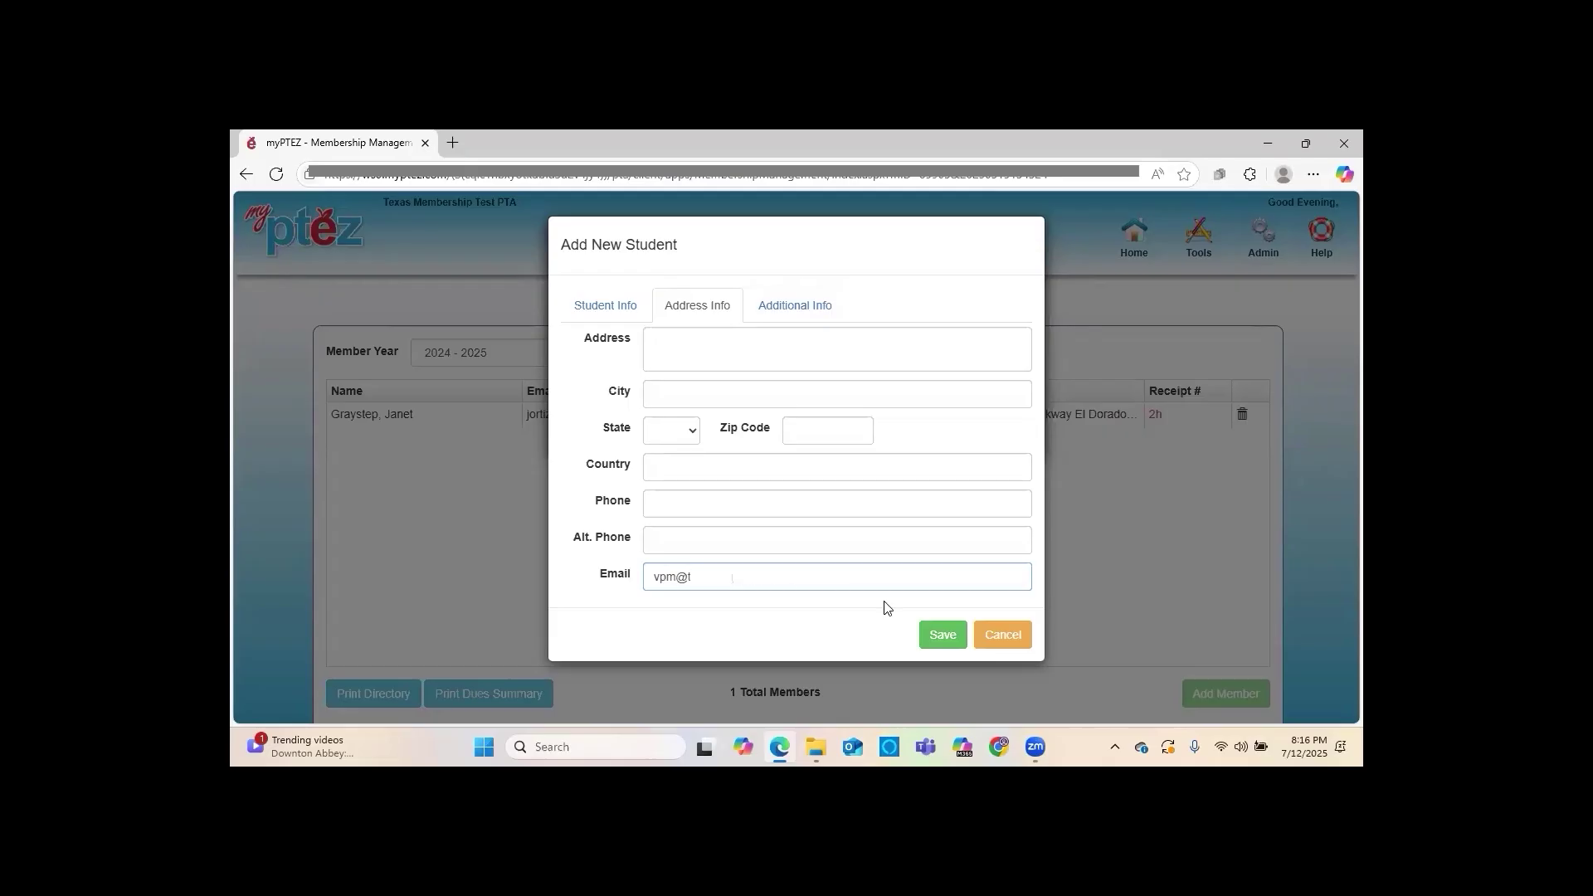
{"action": "left_click", "coordinate": [940, 635]}
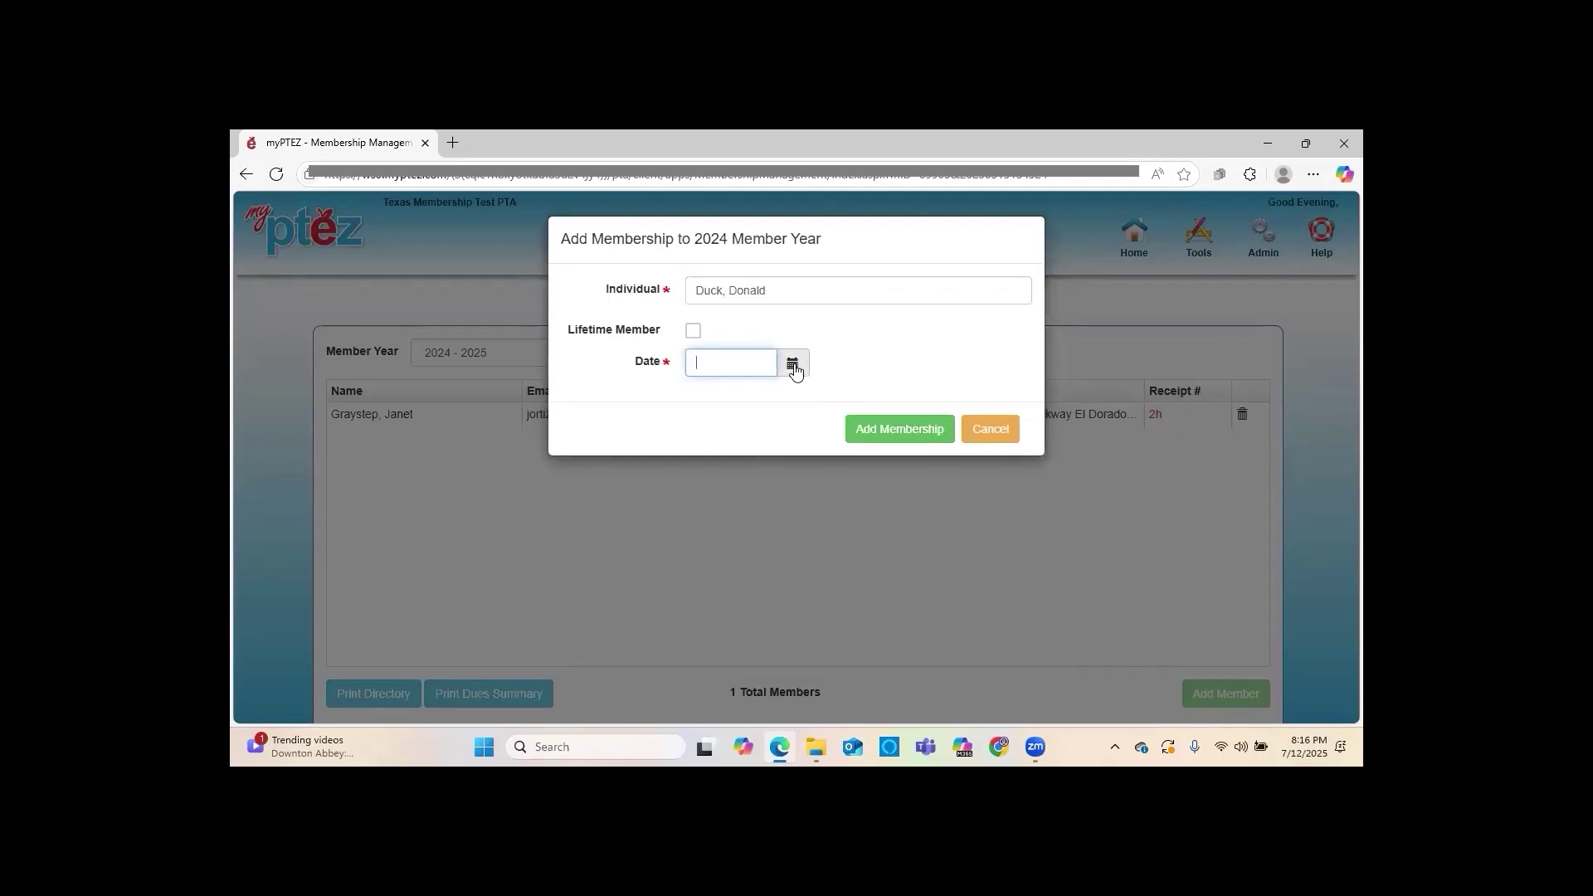
Pick 08/01/2024 as the membership date and confirm the student as a 2024 member
{"action": "left_click", "coordinate": [793, 365]}
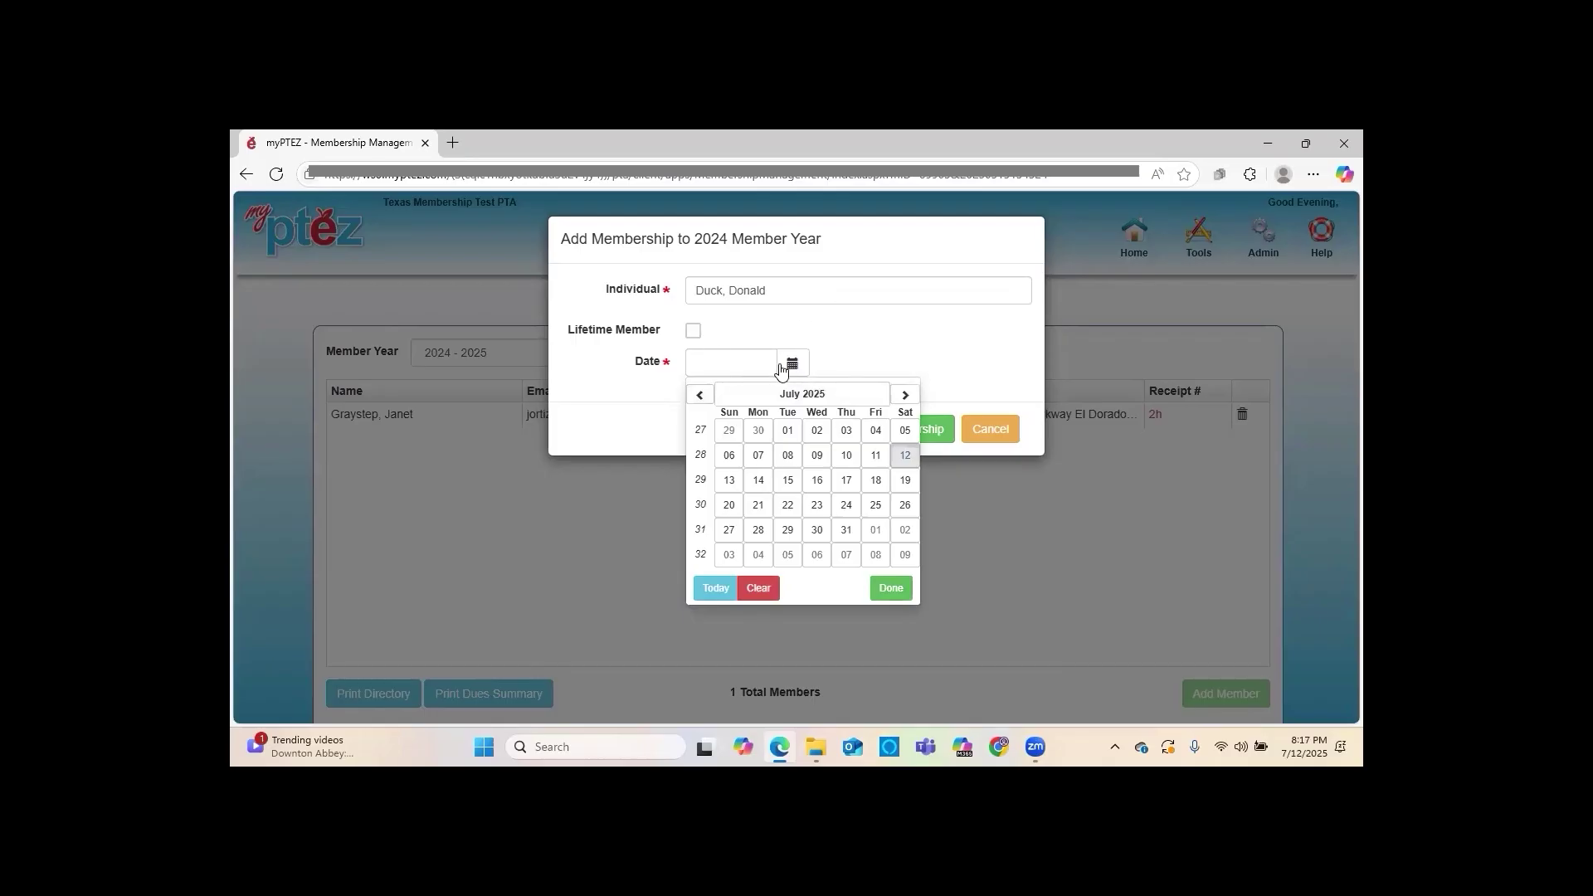
{"action": "left_click", "coordinate": [701, 395]}
{"action": "left_click", "coordinate": [701, 395]}
{"action": "left_click", "coordinate": [701, 395]}
{"action": "left_click", "coordinate": [701, 395]}
{"action": "left_click", "coordinate": [701, 395]}
{"action": "left_click", "coordinate": [701, 395]}
{"action": "left_click", "coordinate": [701, 395]}
{"action": "left_click", "coordinate": [701, 395]}
{"action": "left_click", "coordinate": [701, 395]}
{"action": "left_click", "coordinate": [701, 395]}
{"action": "left_click", "coordinate": [702, 395]}
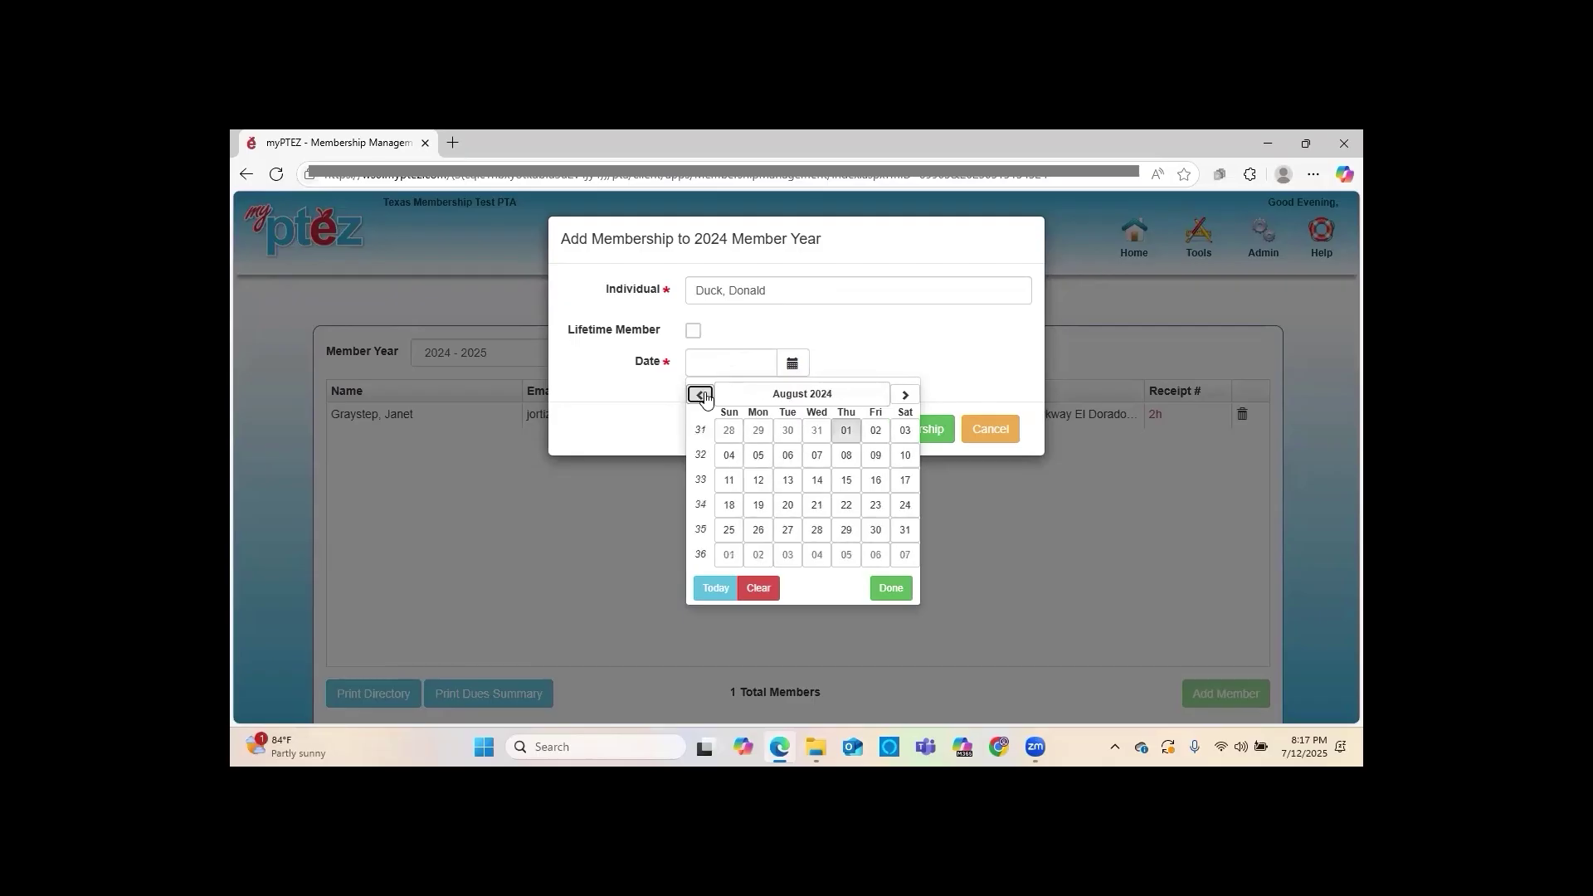
{"action": "left_click", "coordinate": [846, 432]}
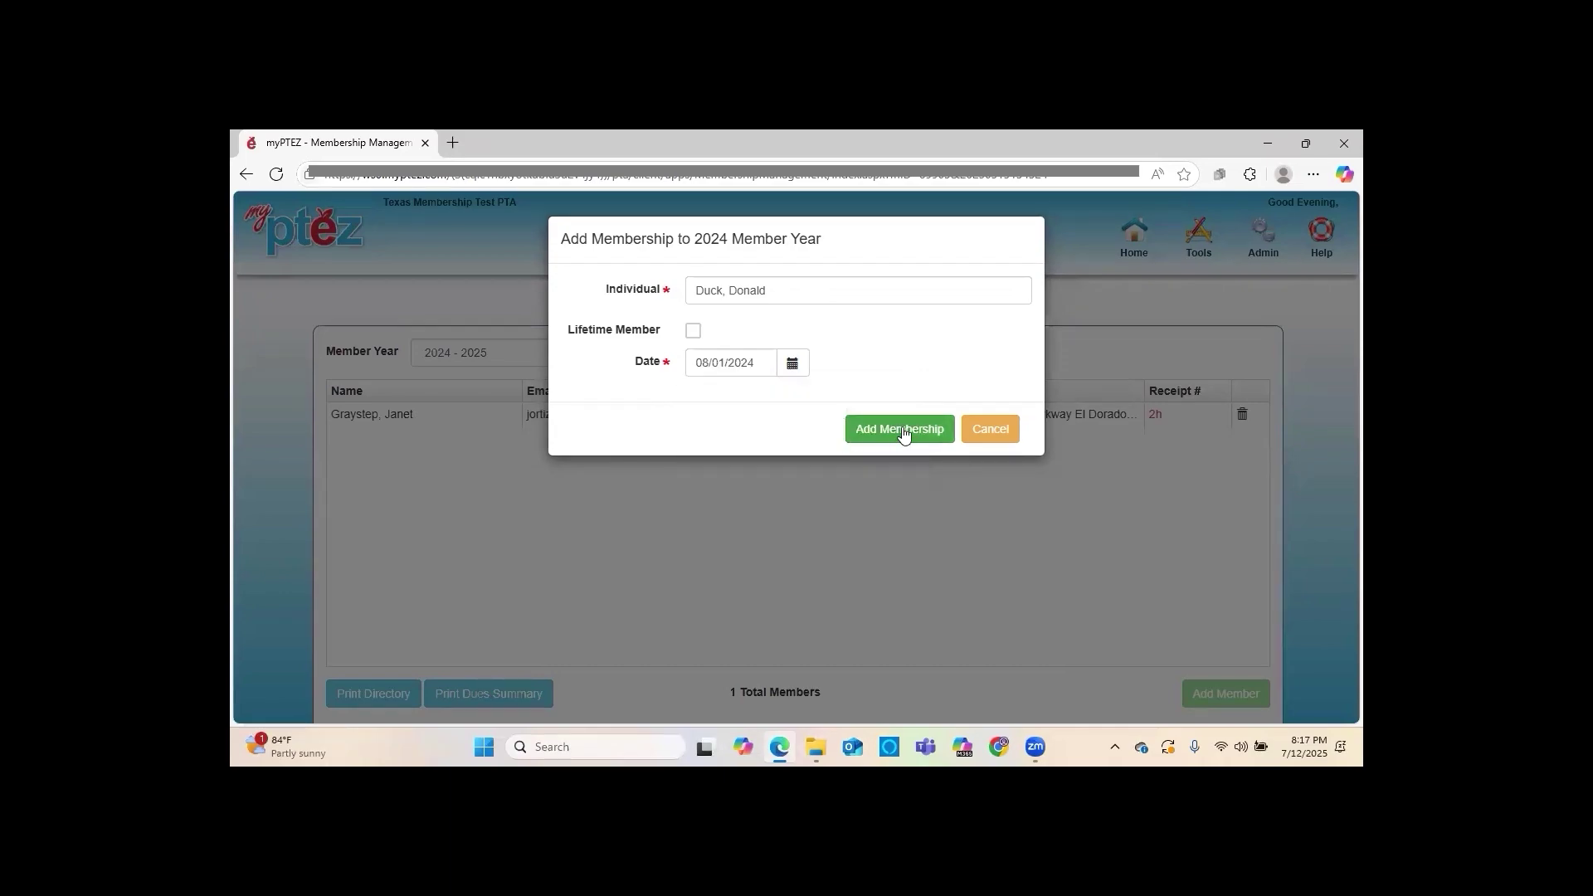
{"action": "left_click", "coordinate": [902, 430]}
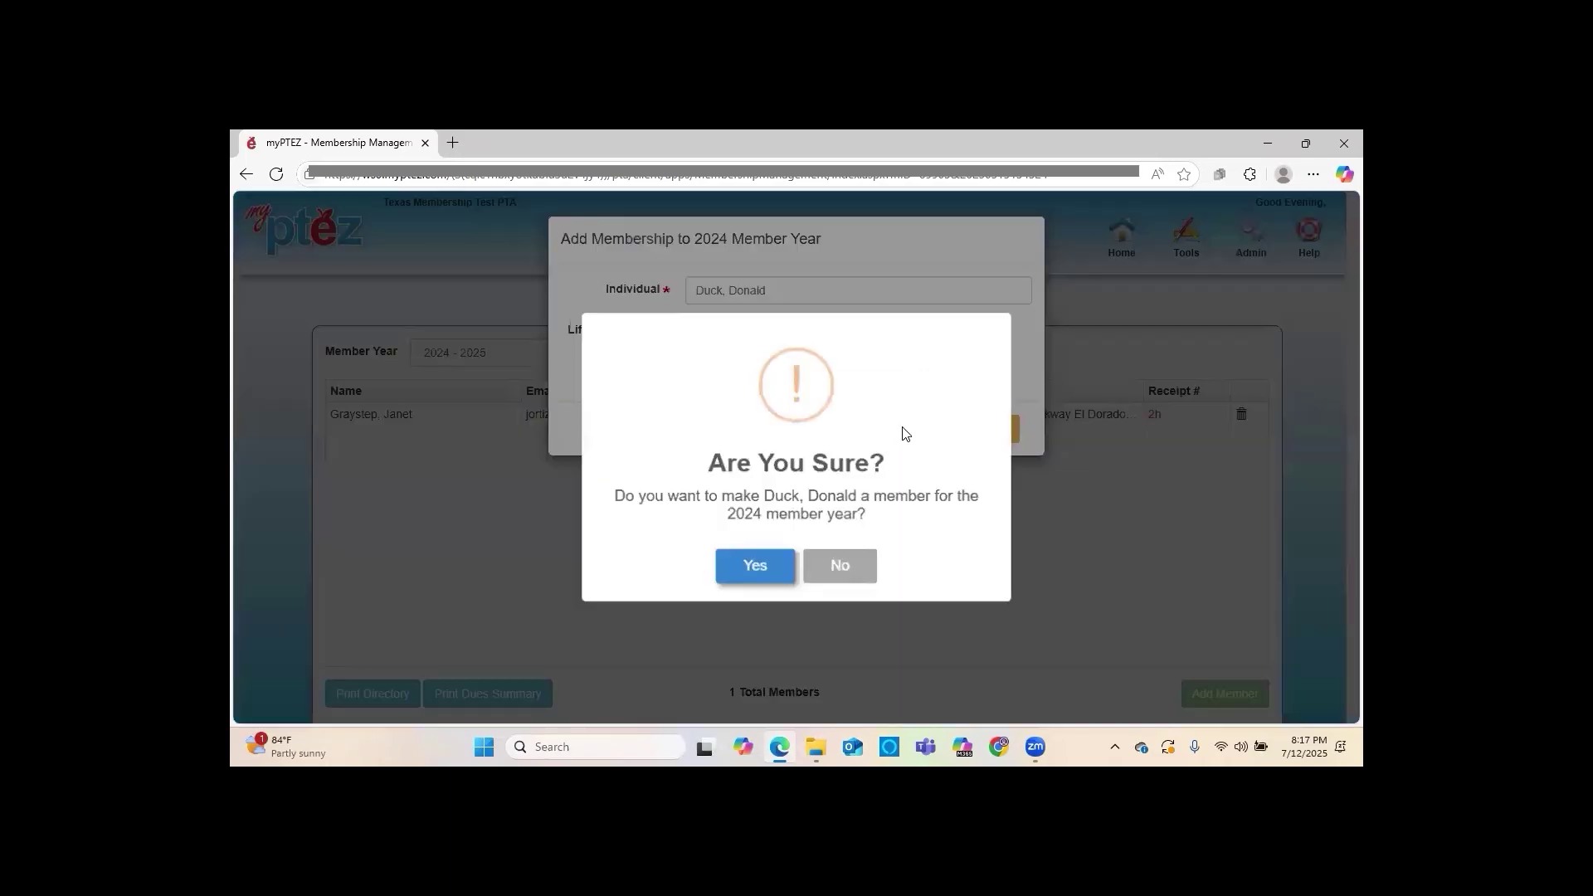
{"action": "left_click", "coordinate": [765, 566]}
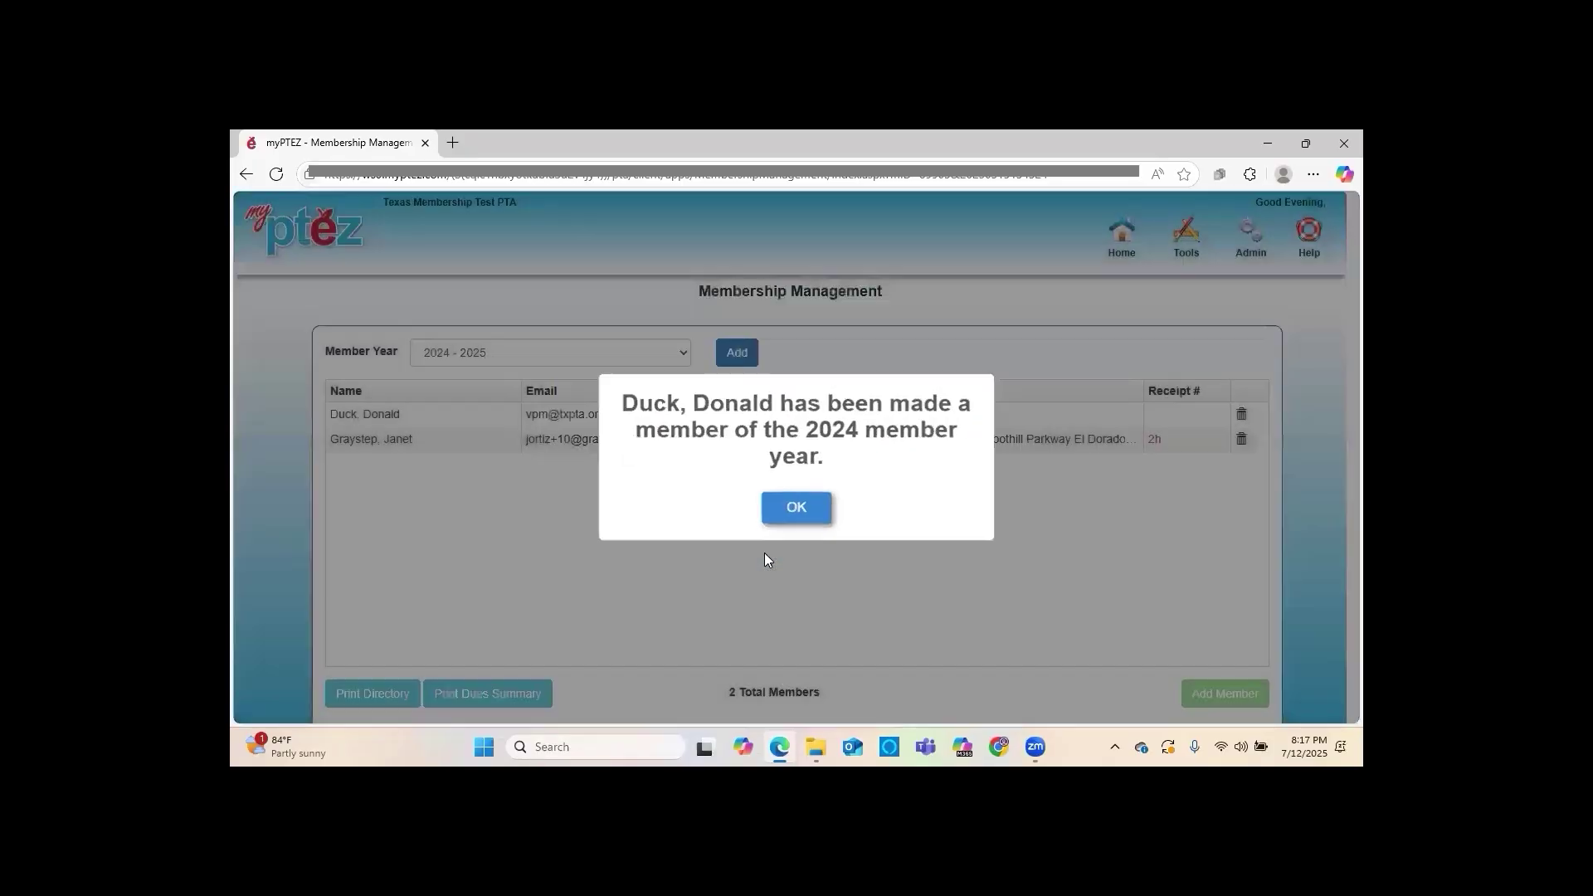
Dismiss the success message and download the member import template via Tools > Import Members
{"action": "left_click", "coordinate": [795, 511]}
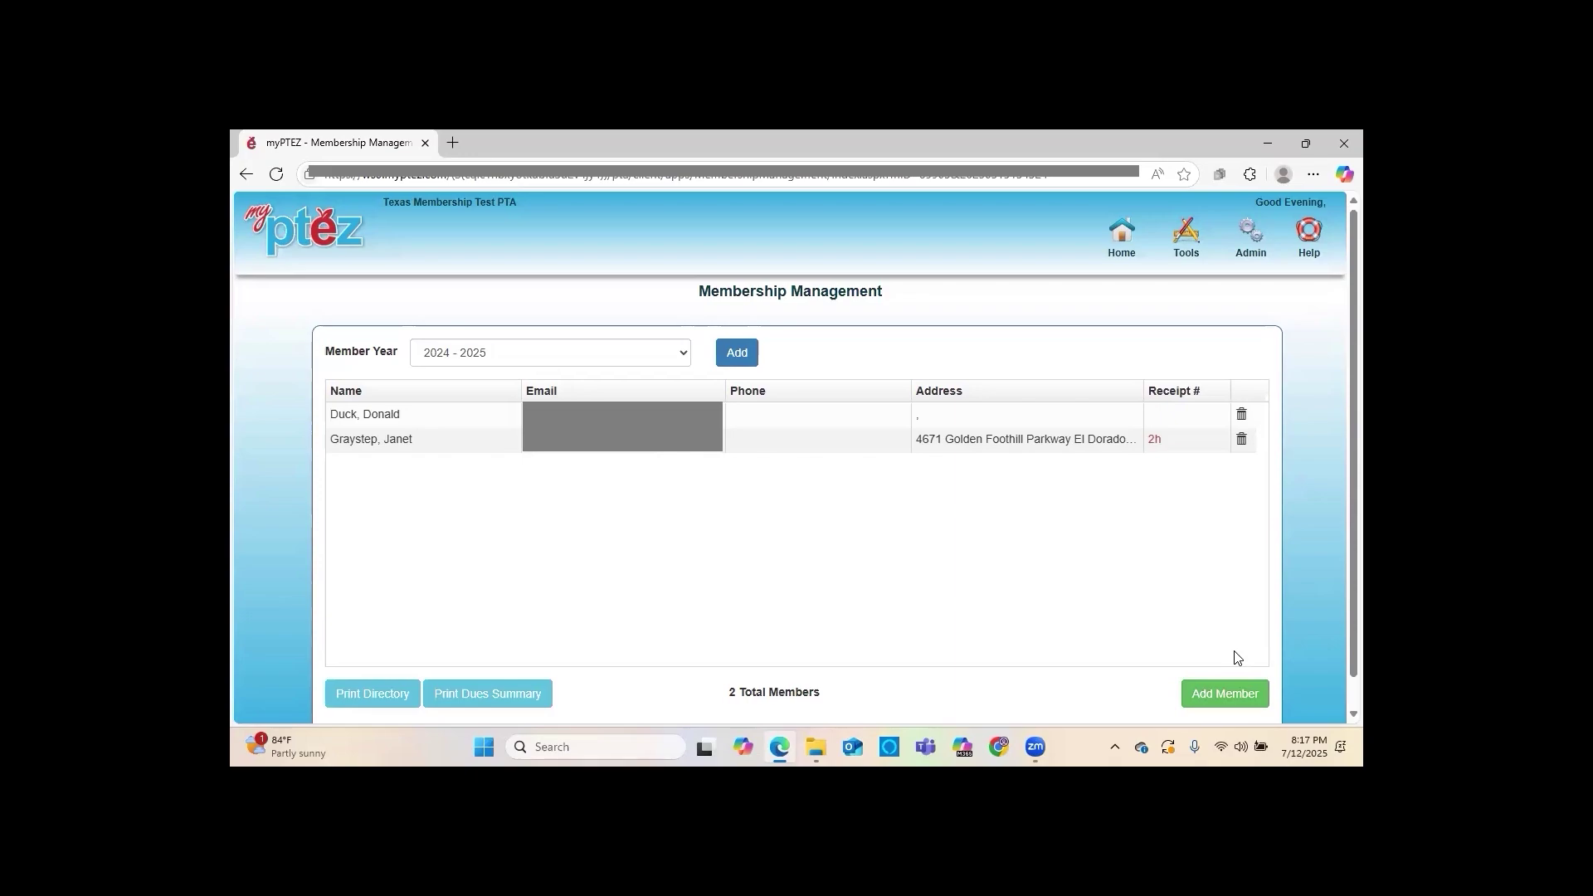
{"action": "left_click", "coordinate": [1185, 247]}
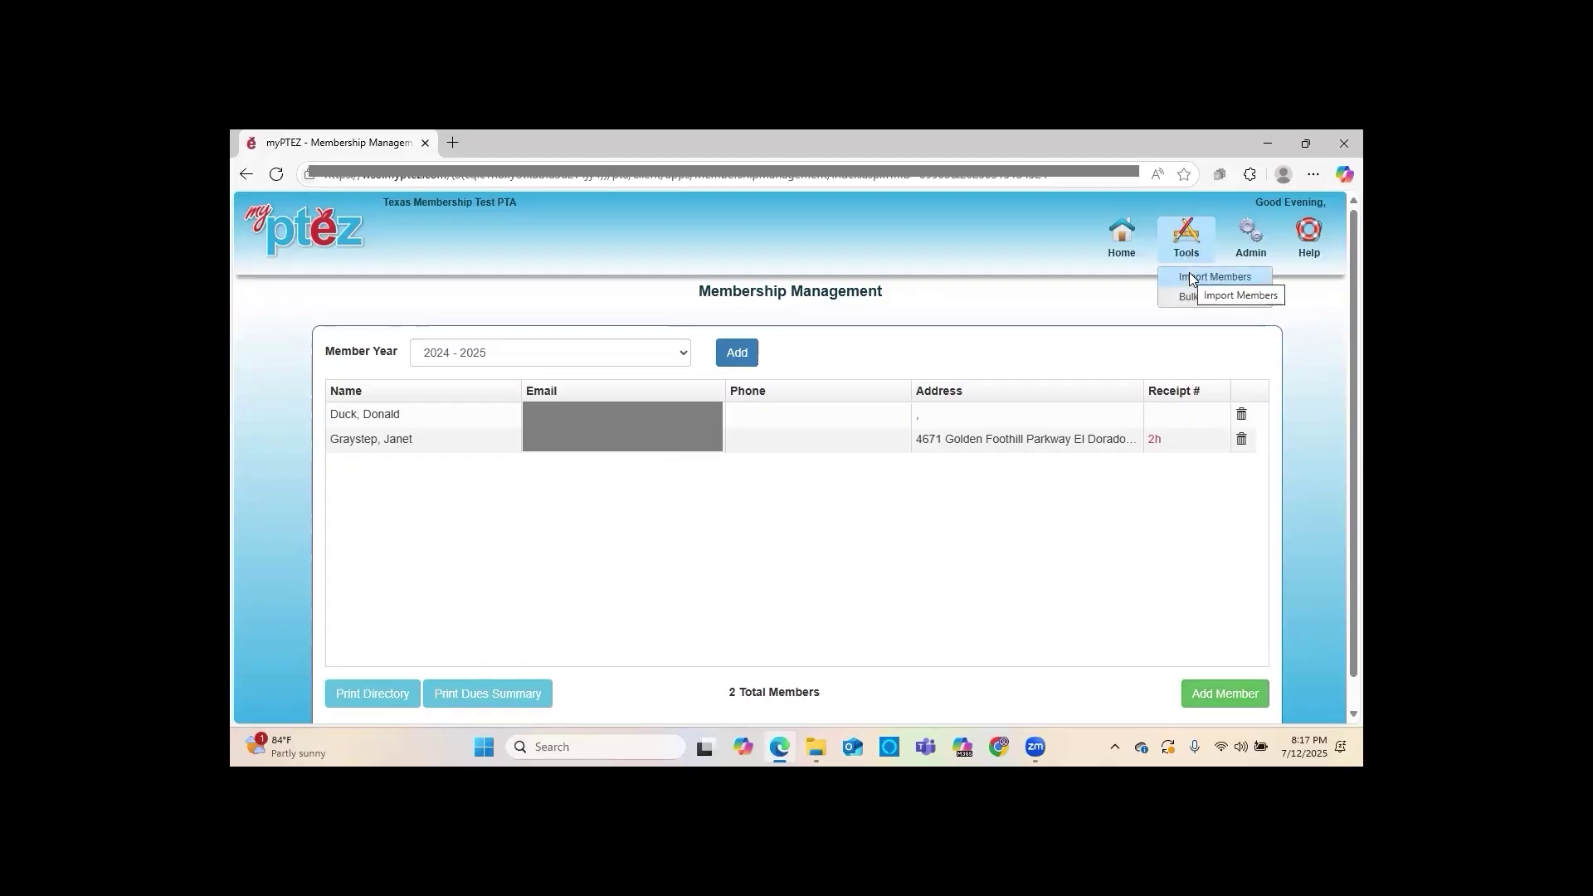
{"action": "left_click", "coordinate": [1189, 277]}
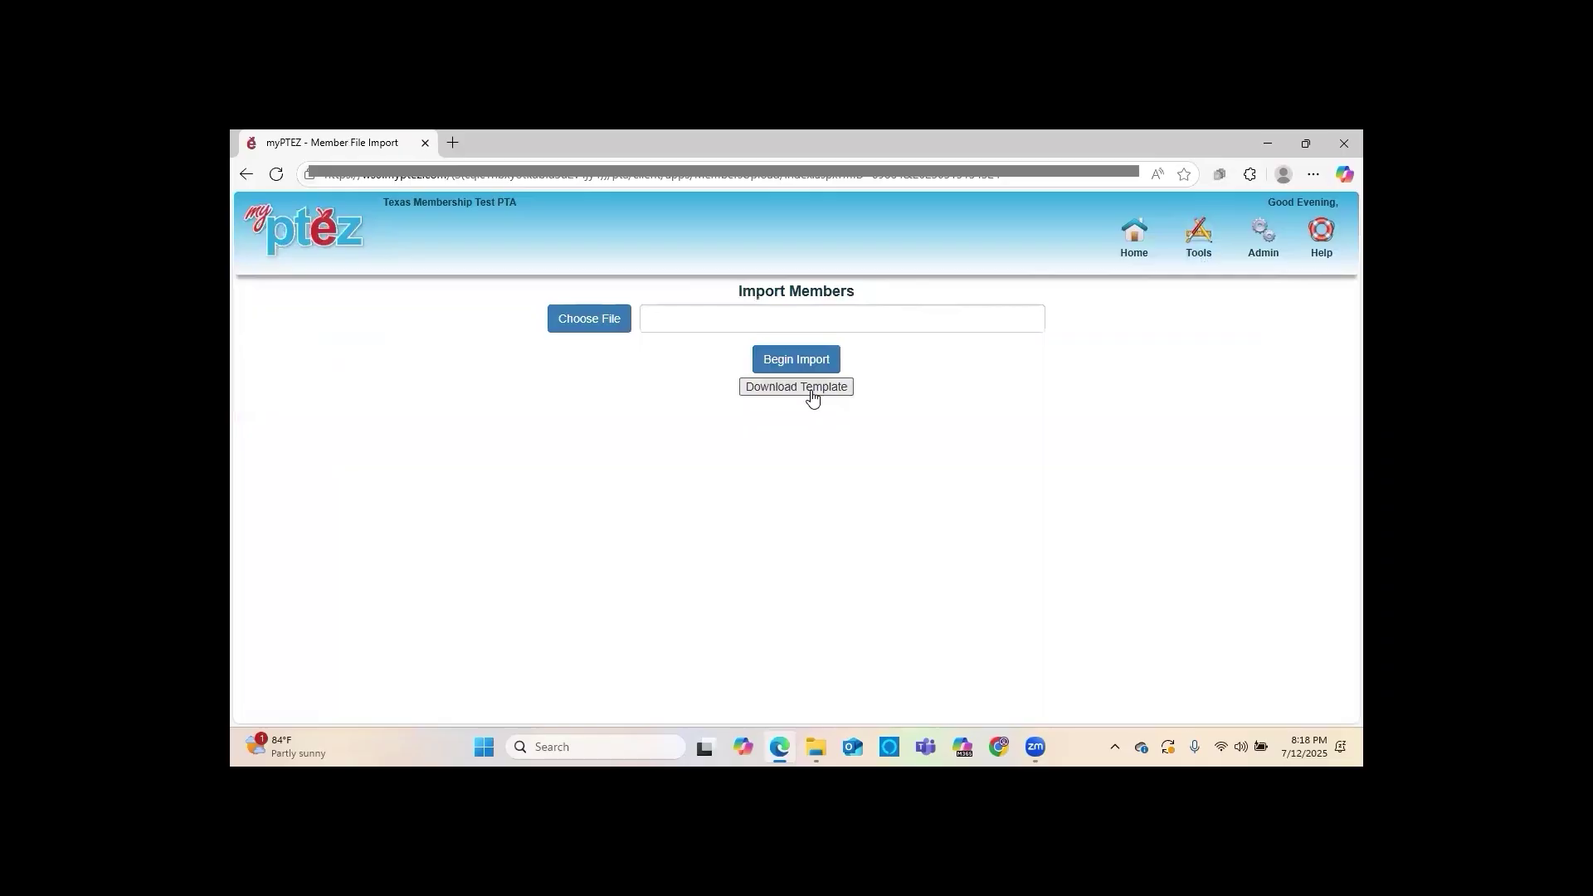
{"action": "left_click", "coordinate": [812, 388]}
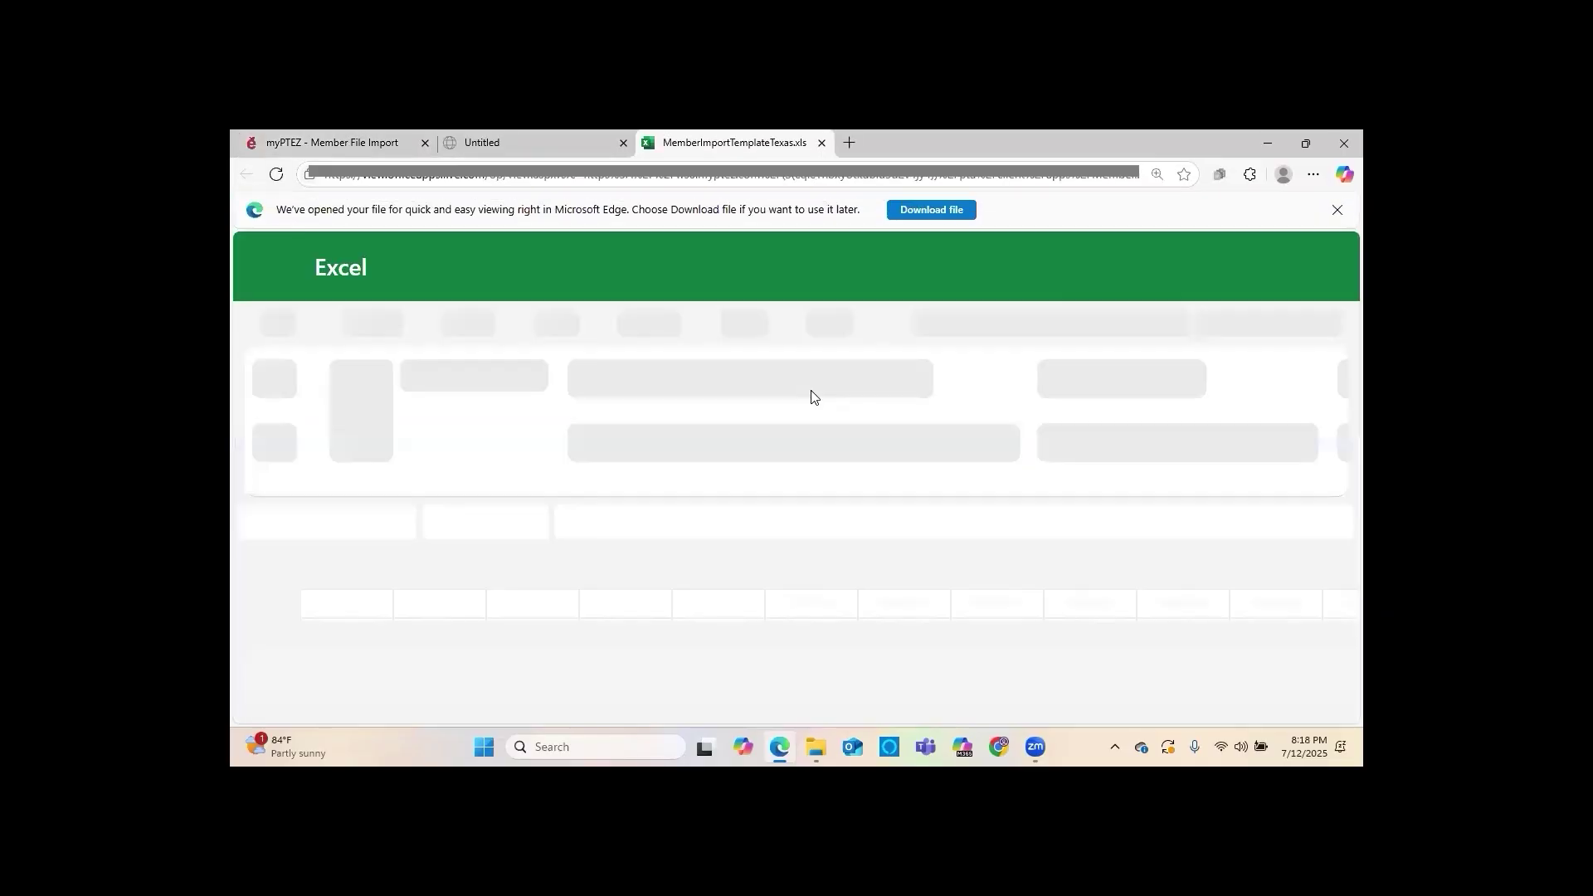
Download MemberImportTemplateTexas and open it in desktop Excel
{"action": "left_click", "coordinate": [904, 207]}
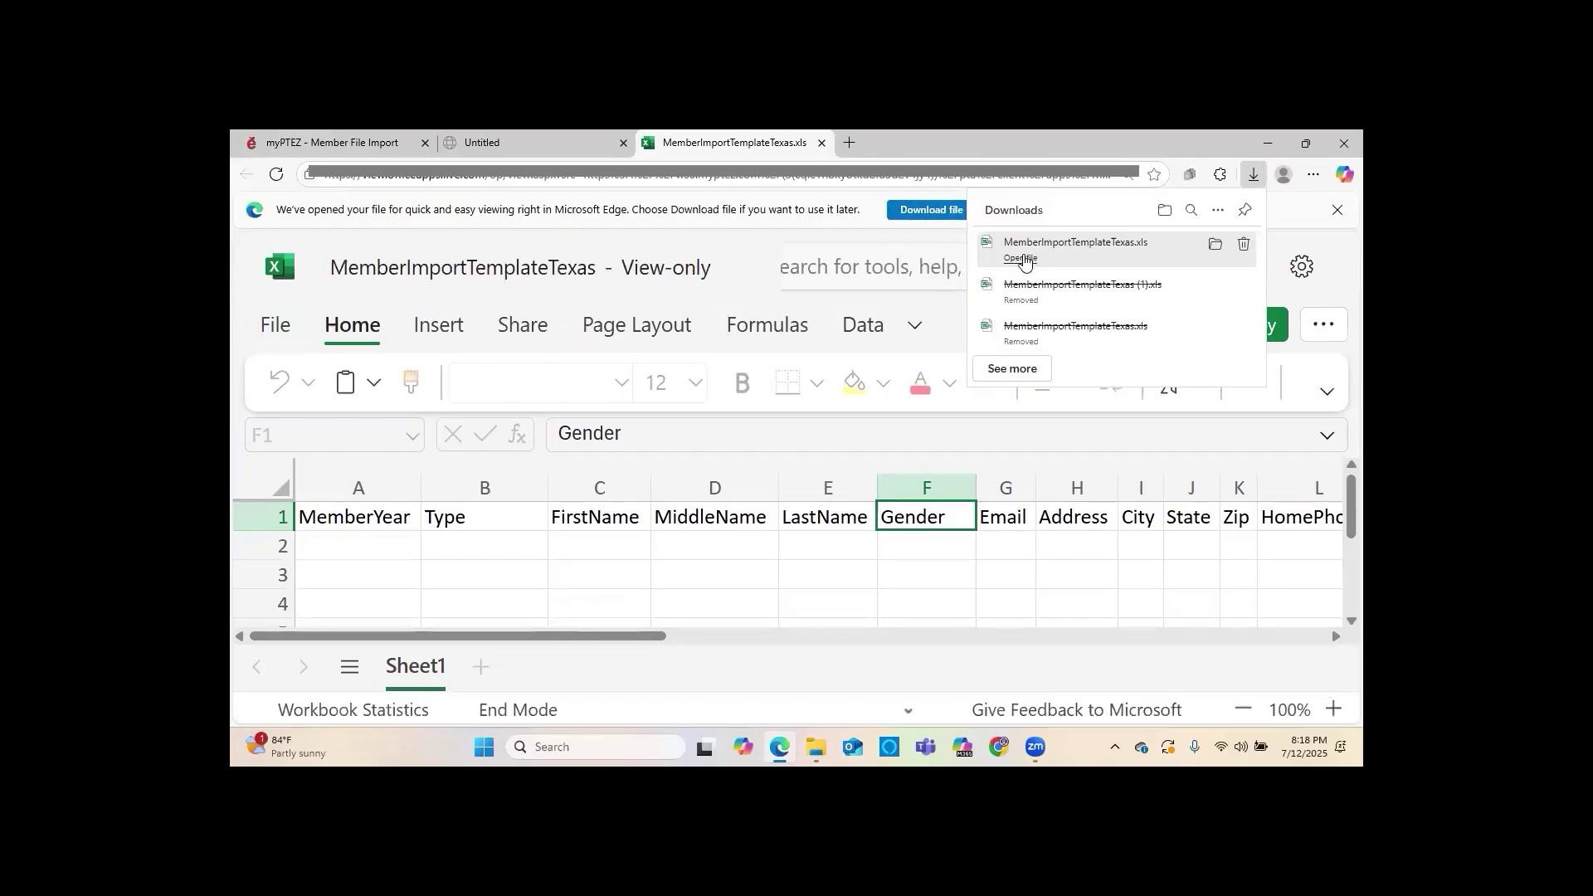
{"action": "left_click", "coordinate": [1023, 258]}
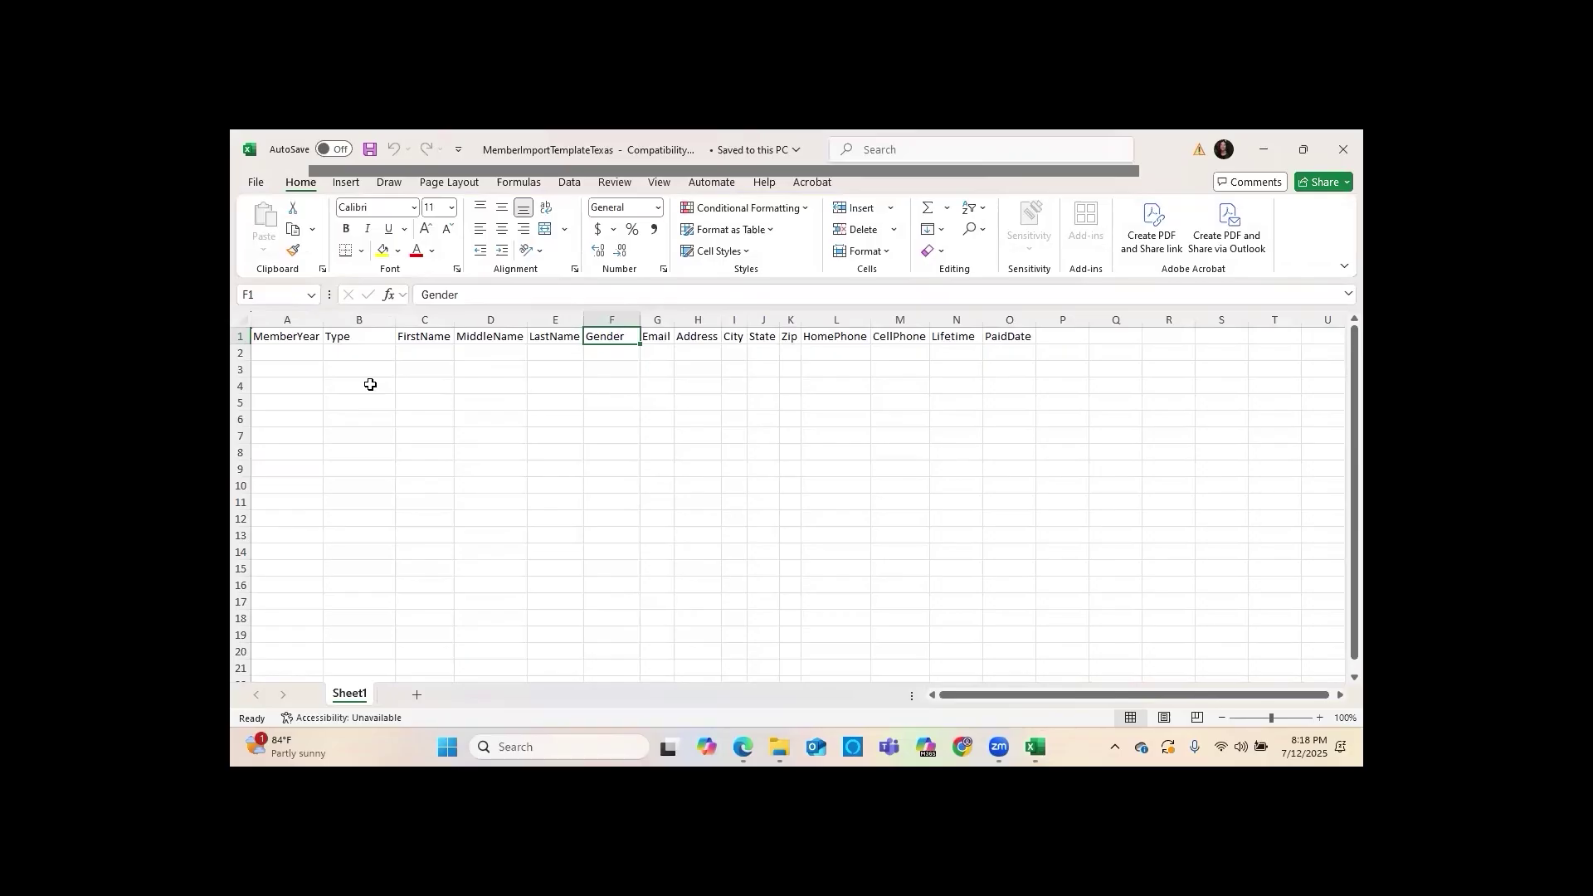
Enter 2024 as the MemberYear in cell A2, then switch to the myPTEZ import page
{"action": "left_click", "coordinate": [242, 336]}
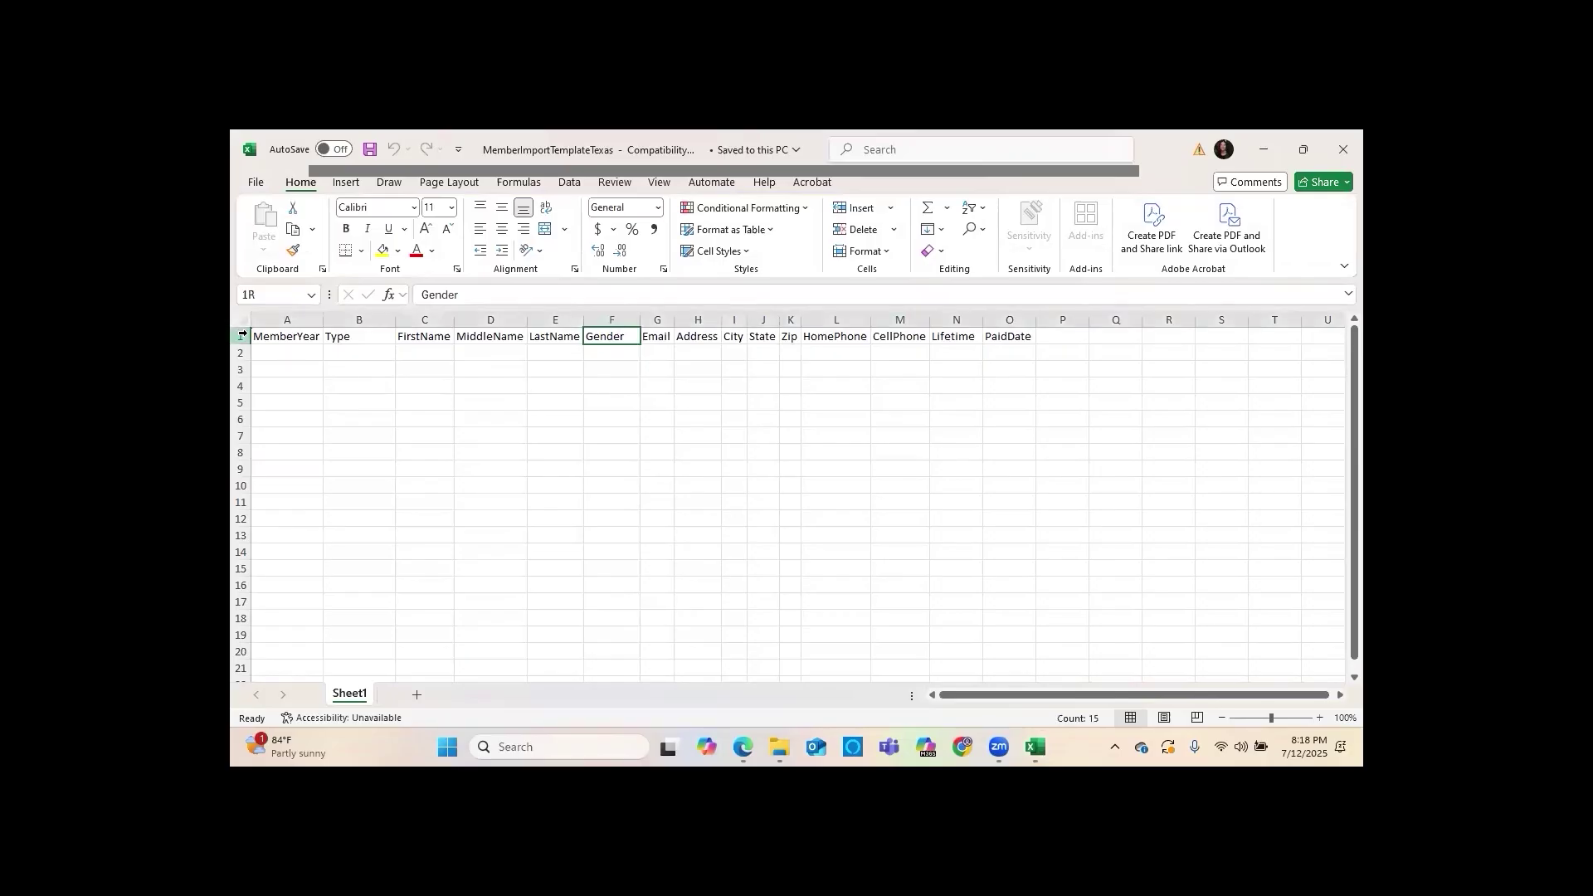
{"action": "left_click", "coordinate": [396, 369]}
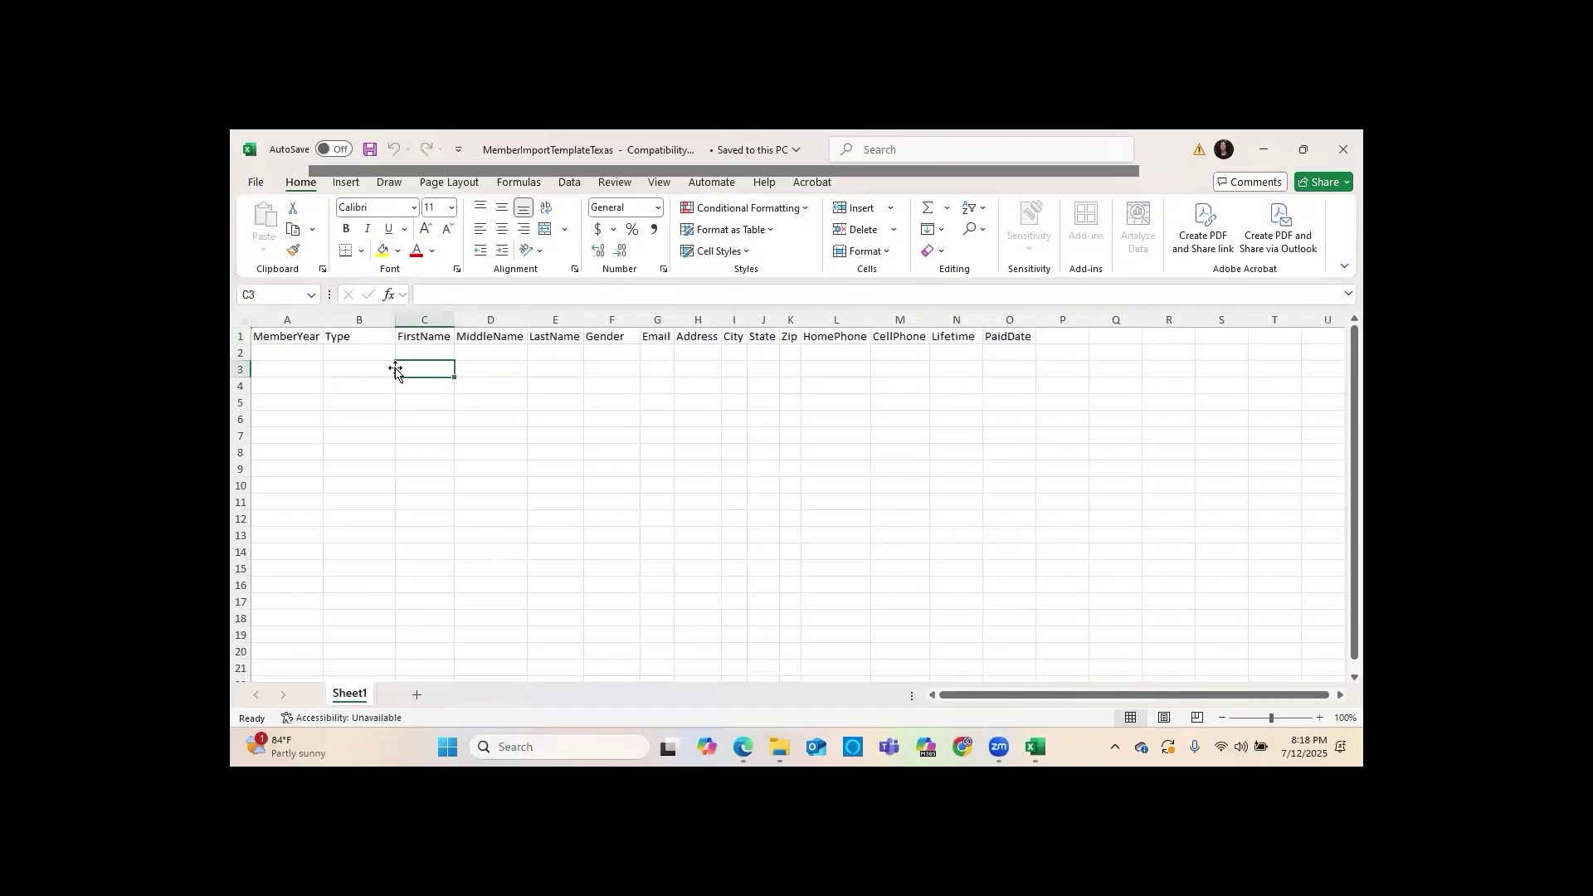
{"action": "left_click", "coordinate": [296, 349]}
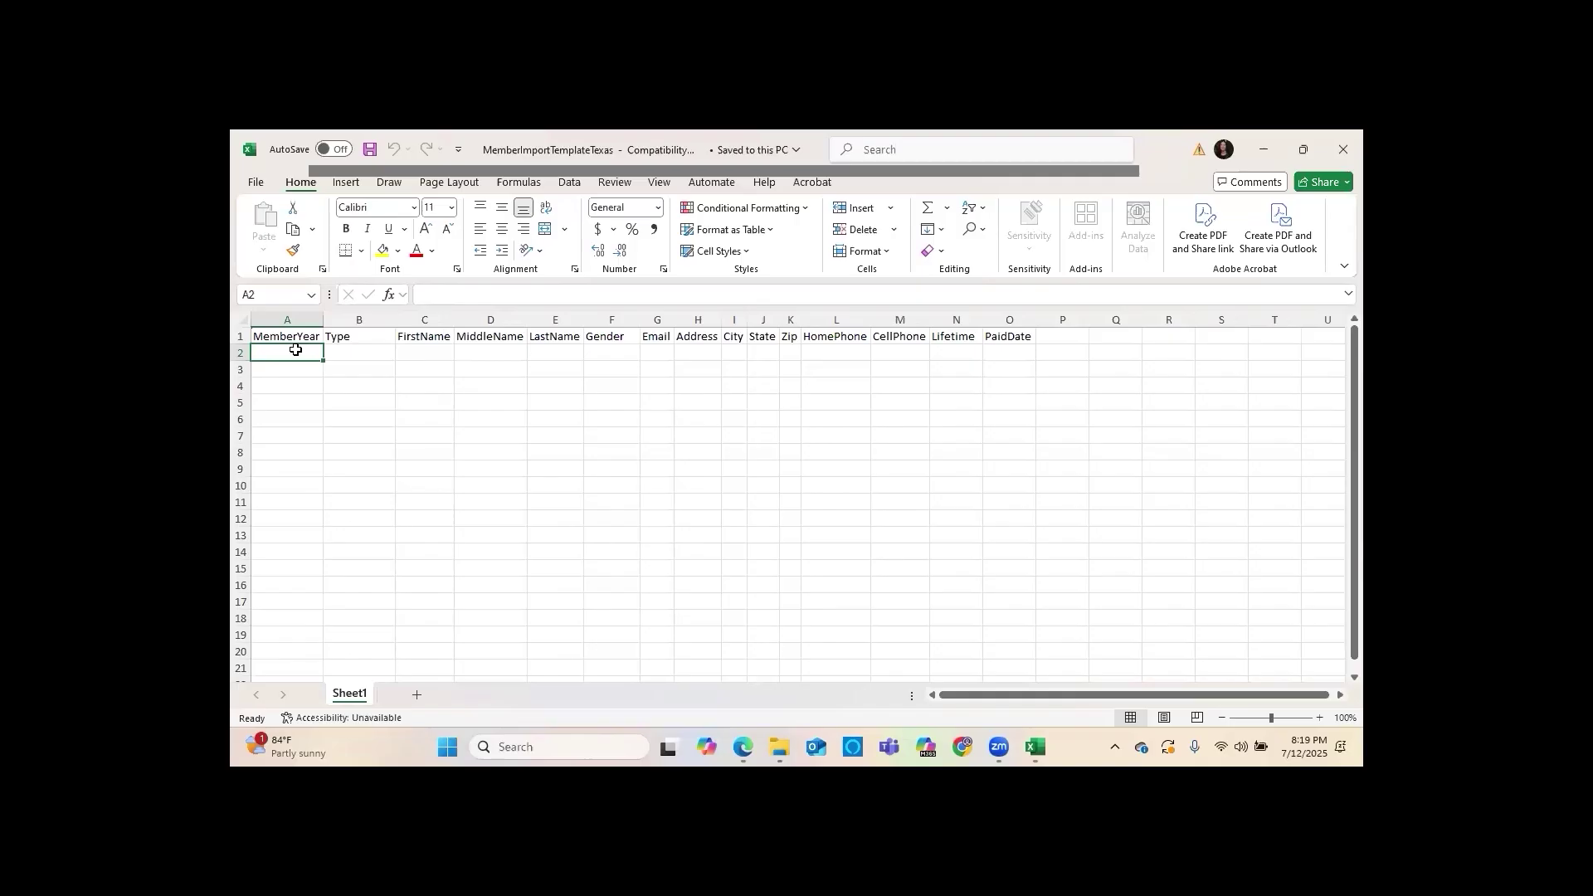
{"action": "type", "text": "2024"}
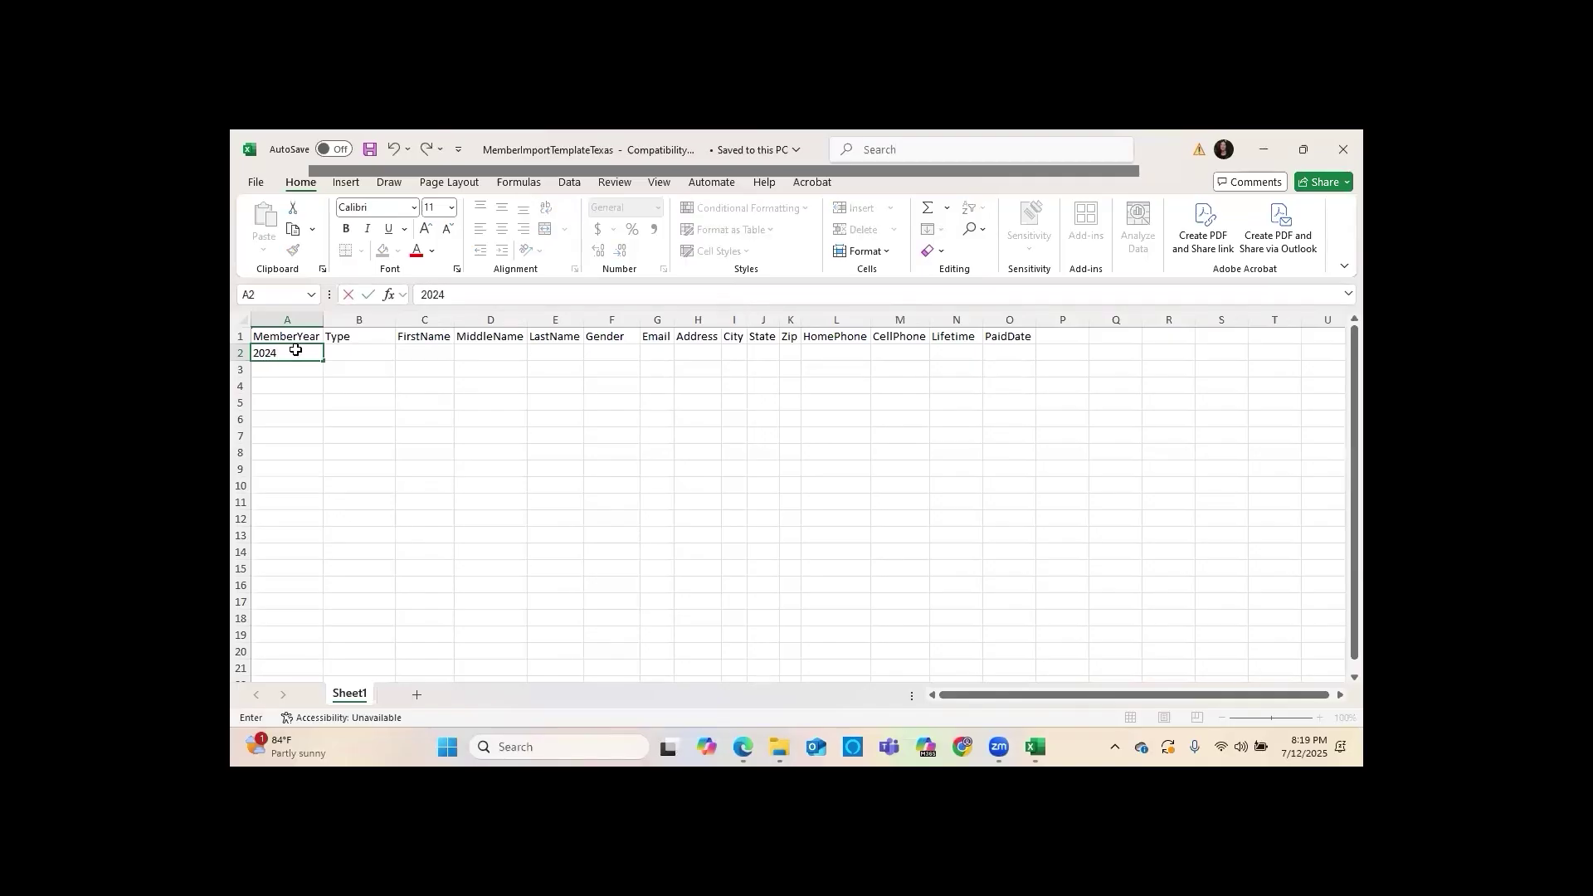
{"action": "key", "text": "Tab"}
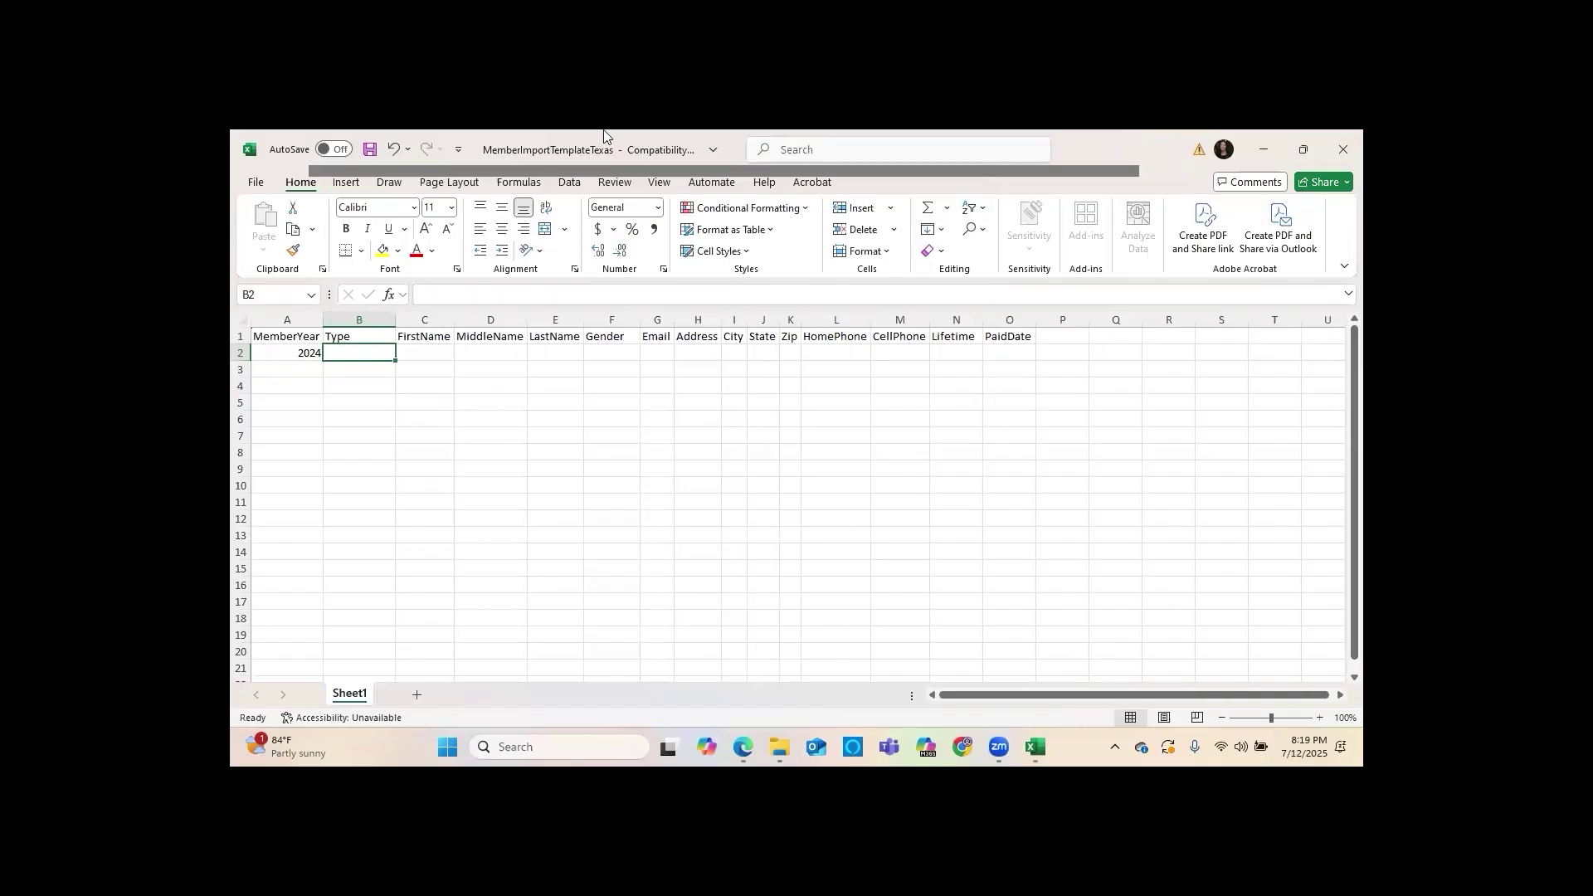
{"action": "key", "text": "alt+Tab"}
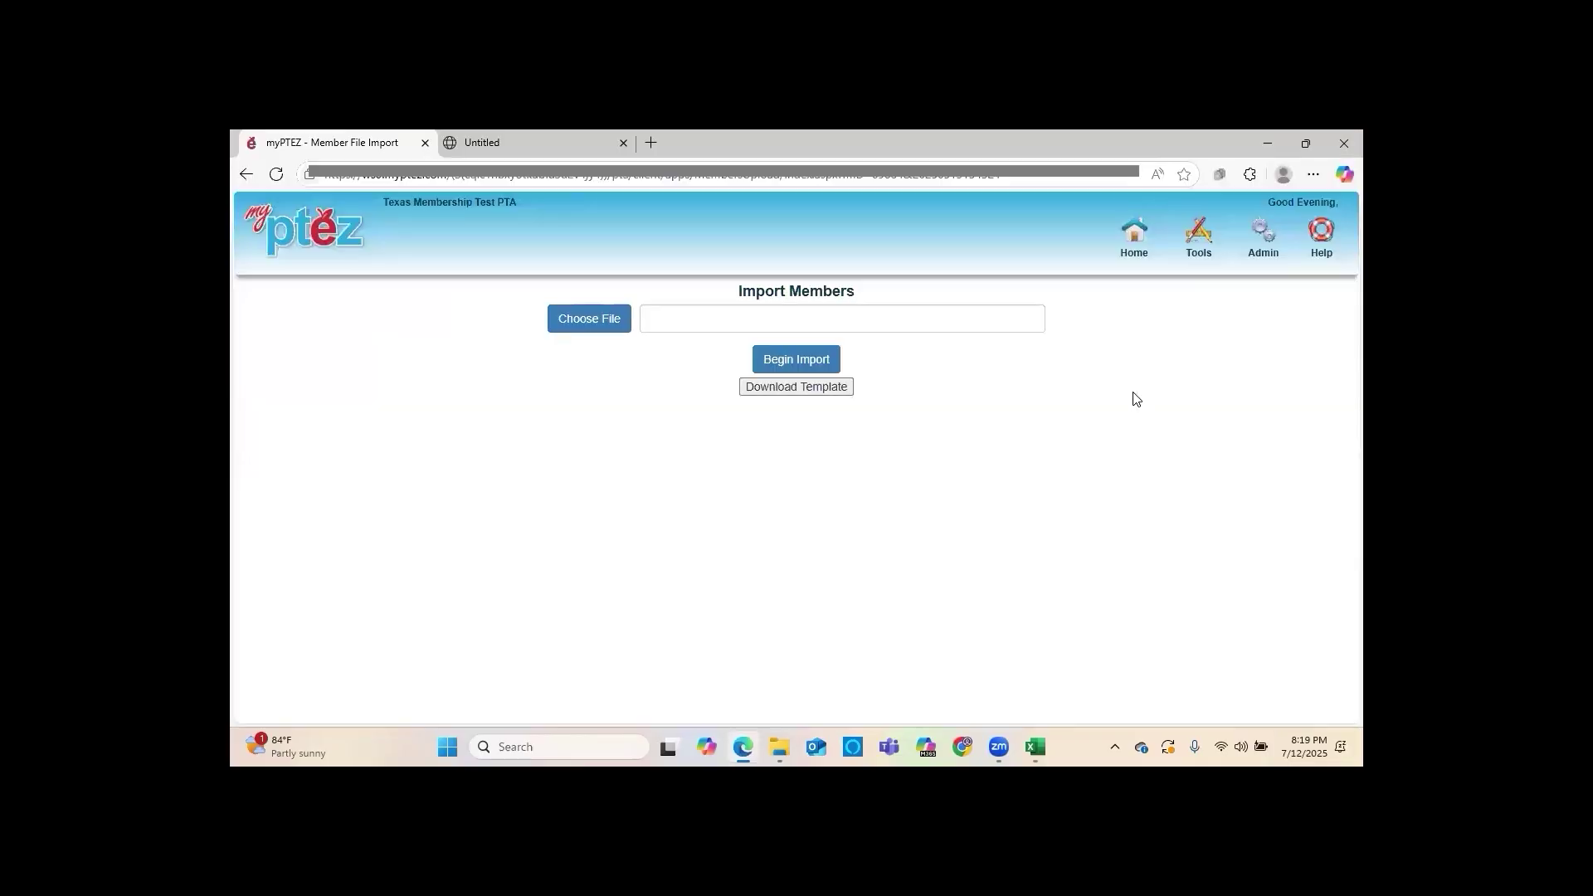
View the Print Directory options on Membership Management, then return to the Excel template
{"action": "left_click", "coordinate": [1258, 247]}
{"action": "left_click", "coordinate": [1250, 298]}
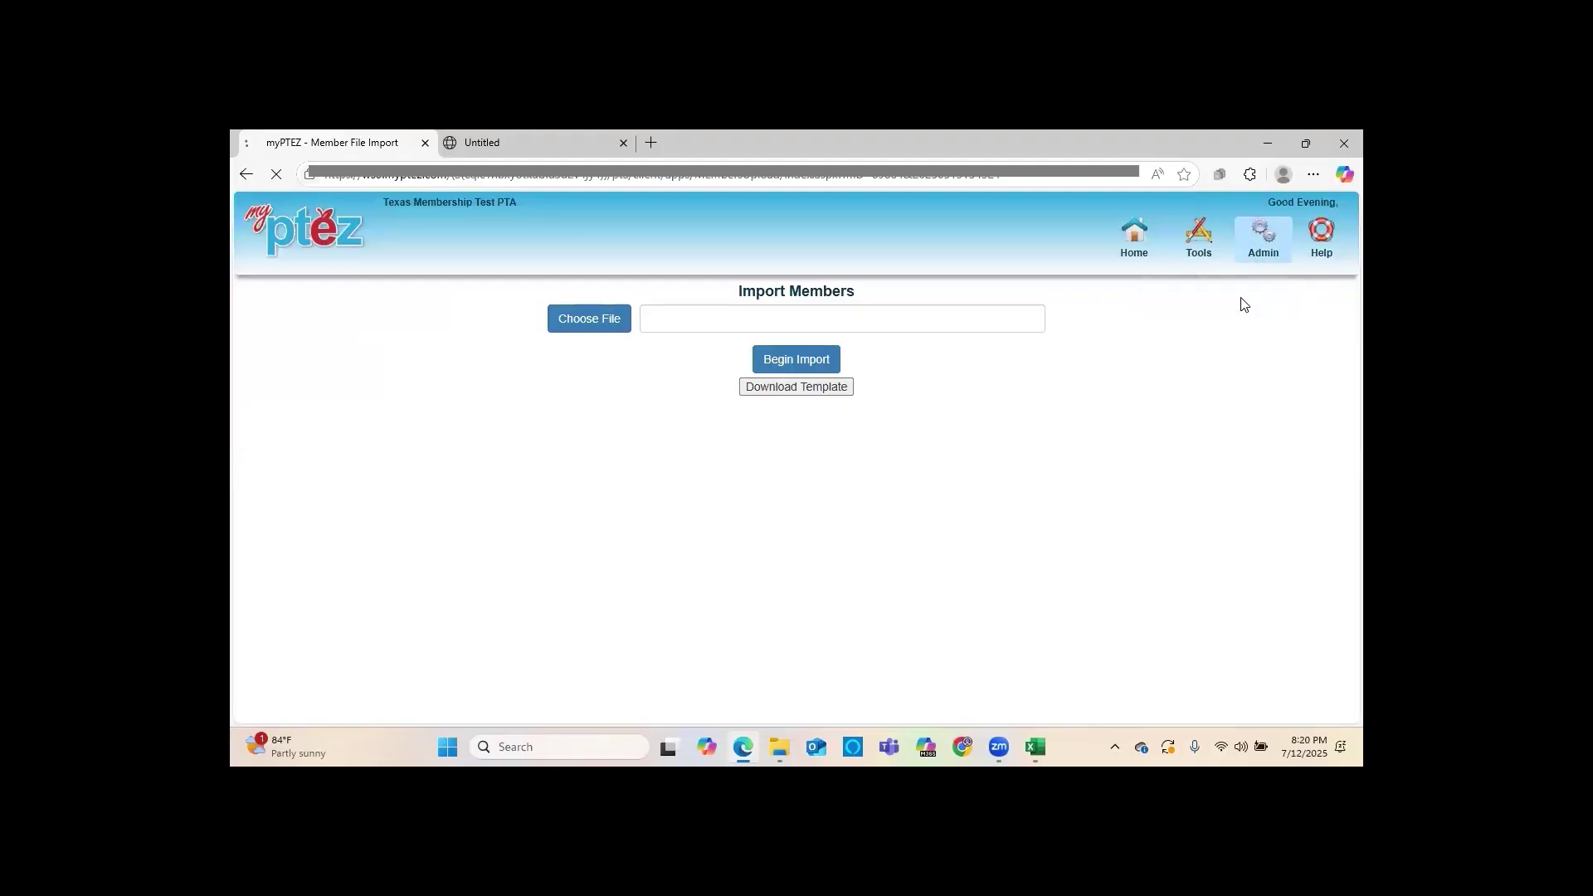
{"action": "left_click", "coordinate": [374, 694]}
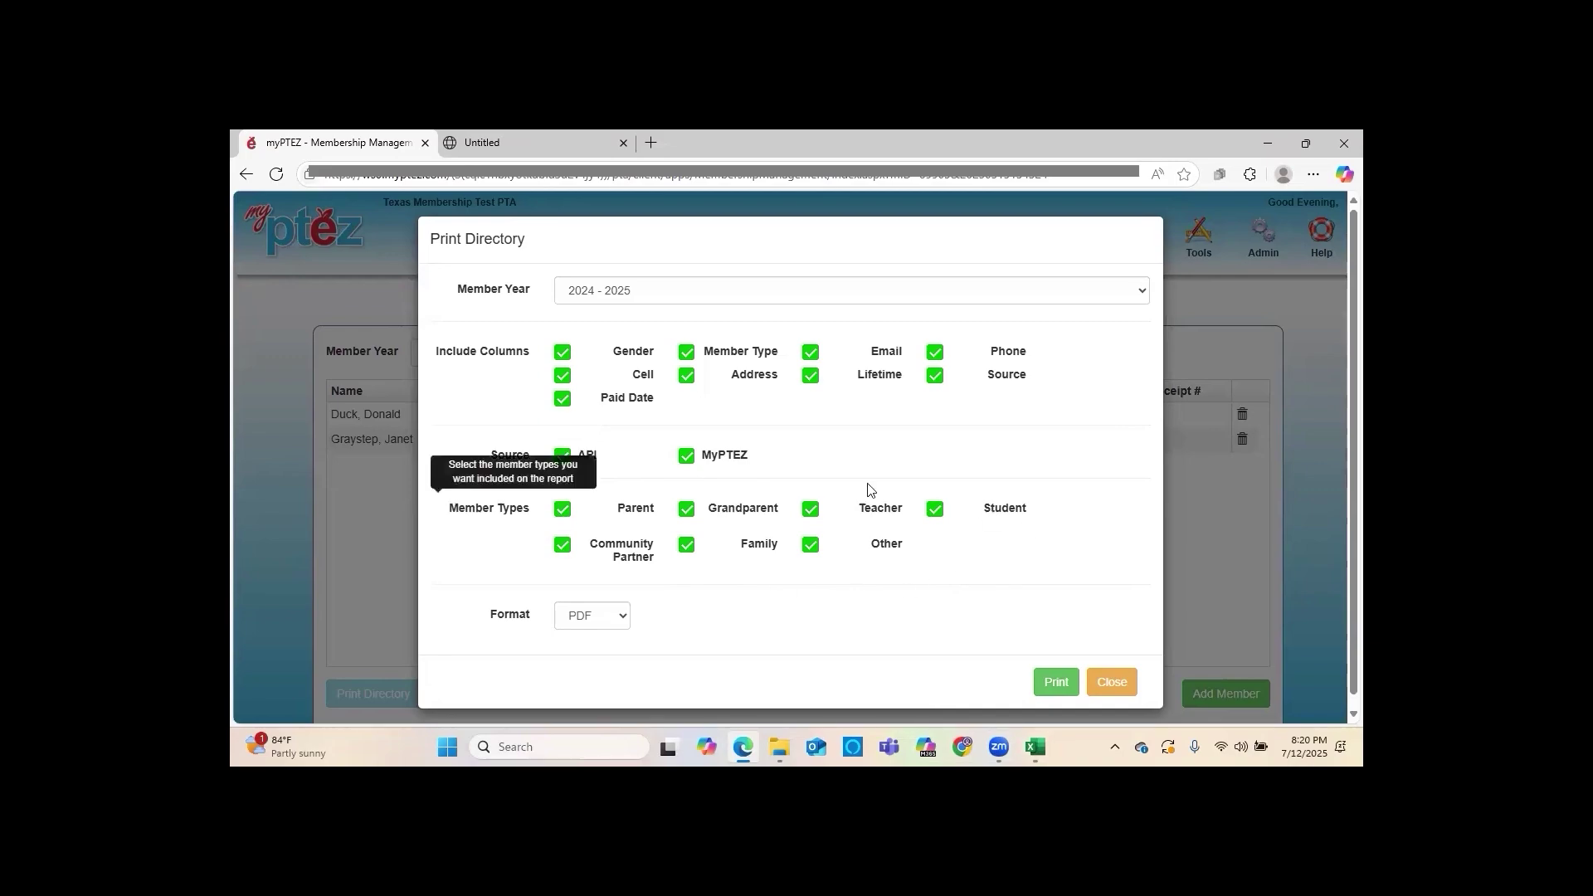
{"action": "left_click", "coordinate": [1038, 748]}
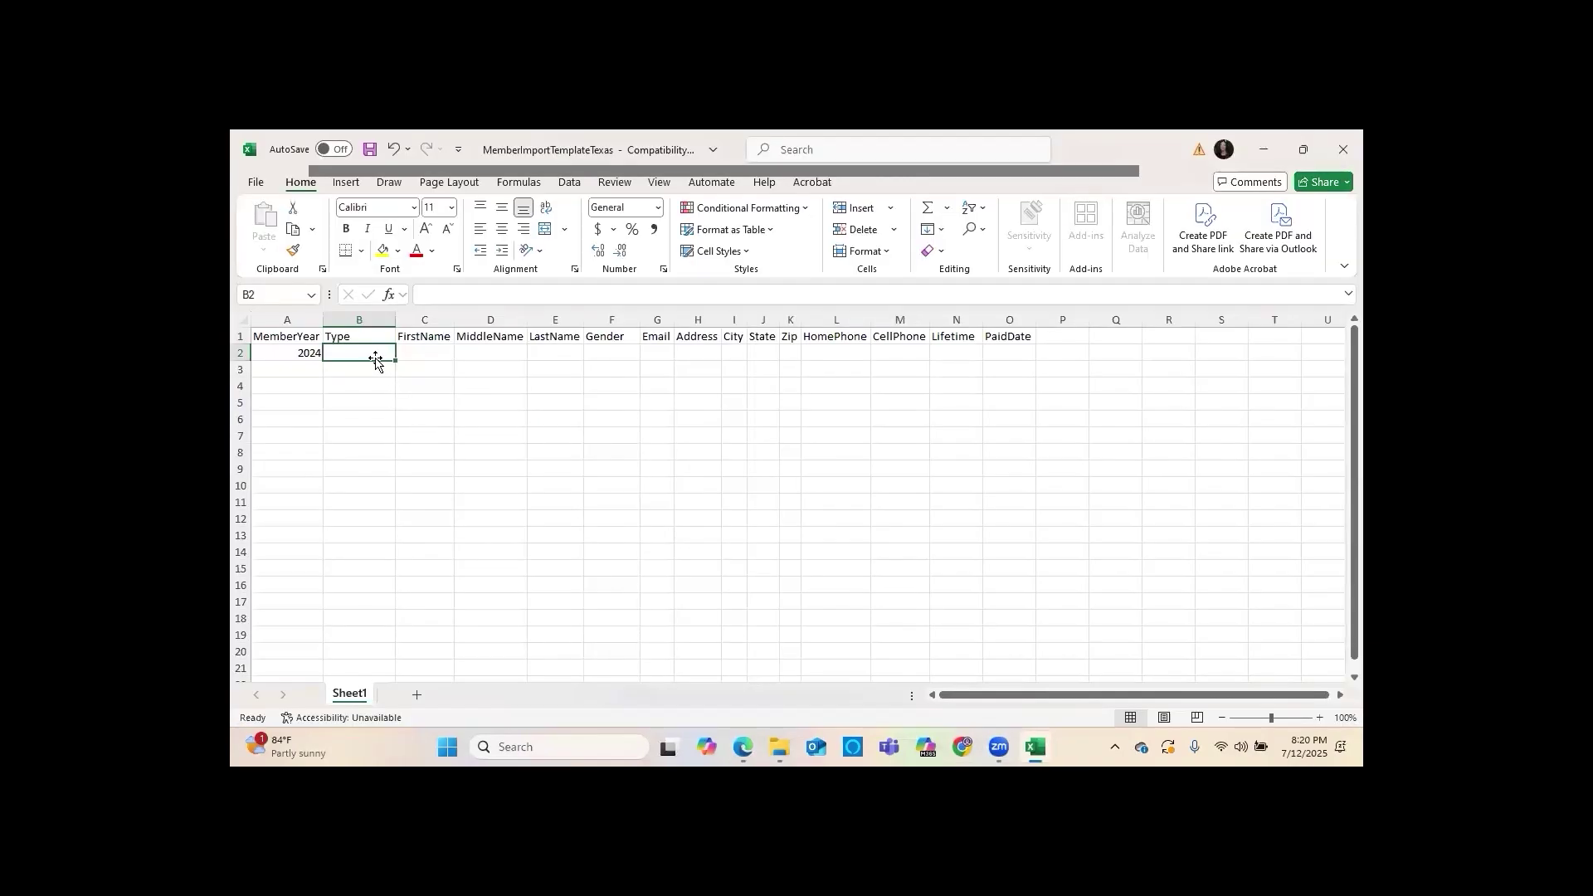
Fill row 2 with Type Parent, the member's first and last name, and Gender Female
{"action": "type", "text": "Paren"}
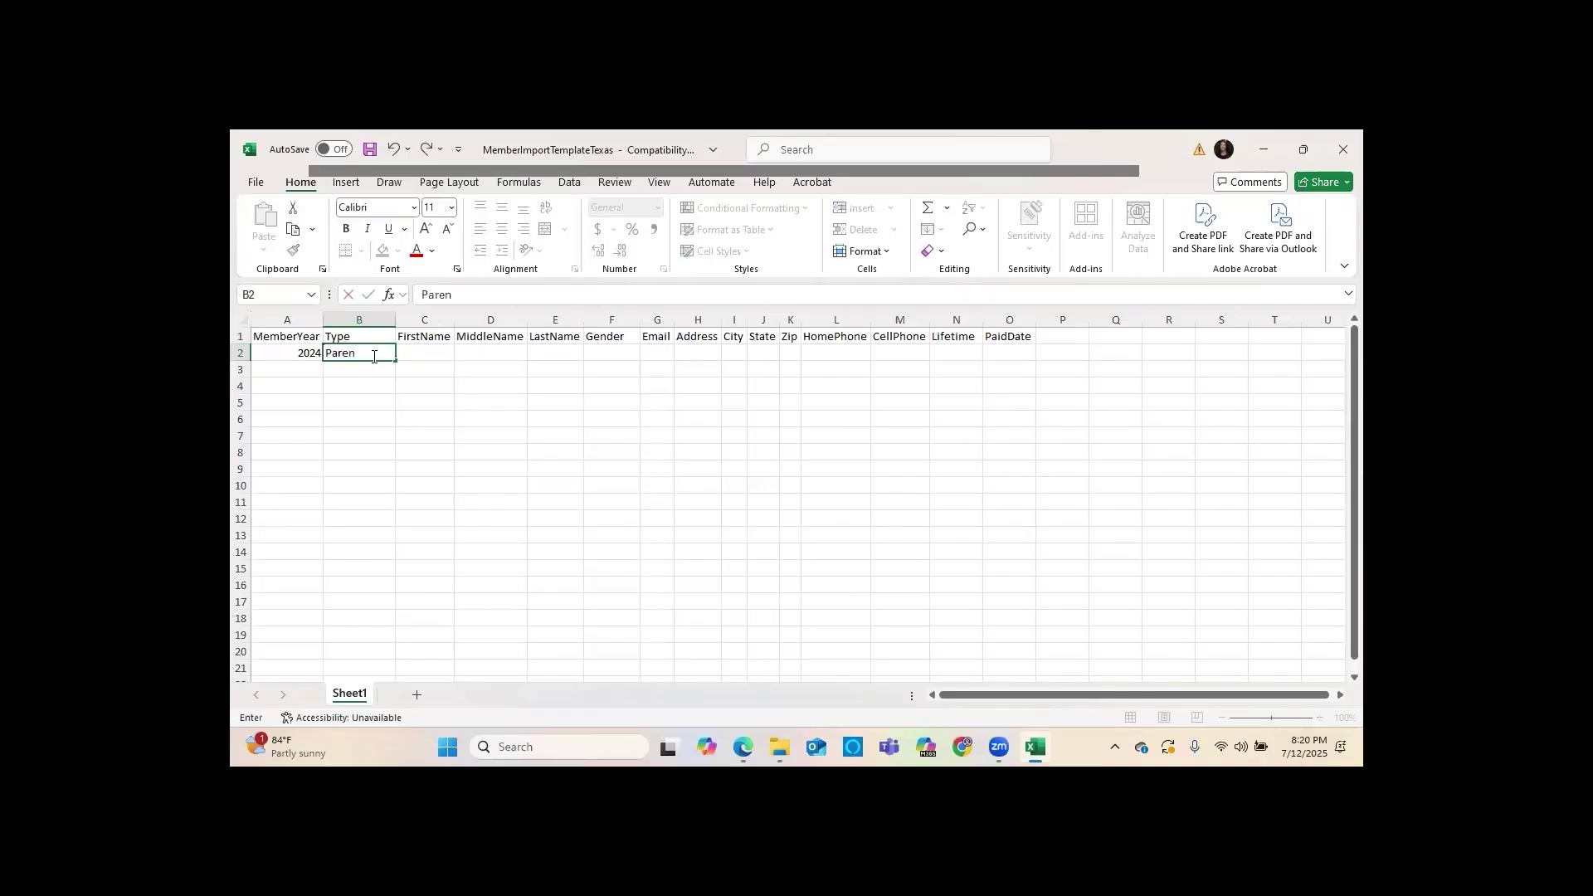
{"action": "key", "text": "Tab"}
{"action": "type", "text": "Daisy"}
{"action": "key", "text": "Tab"}
{"action": "key", "text": "Tab"}
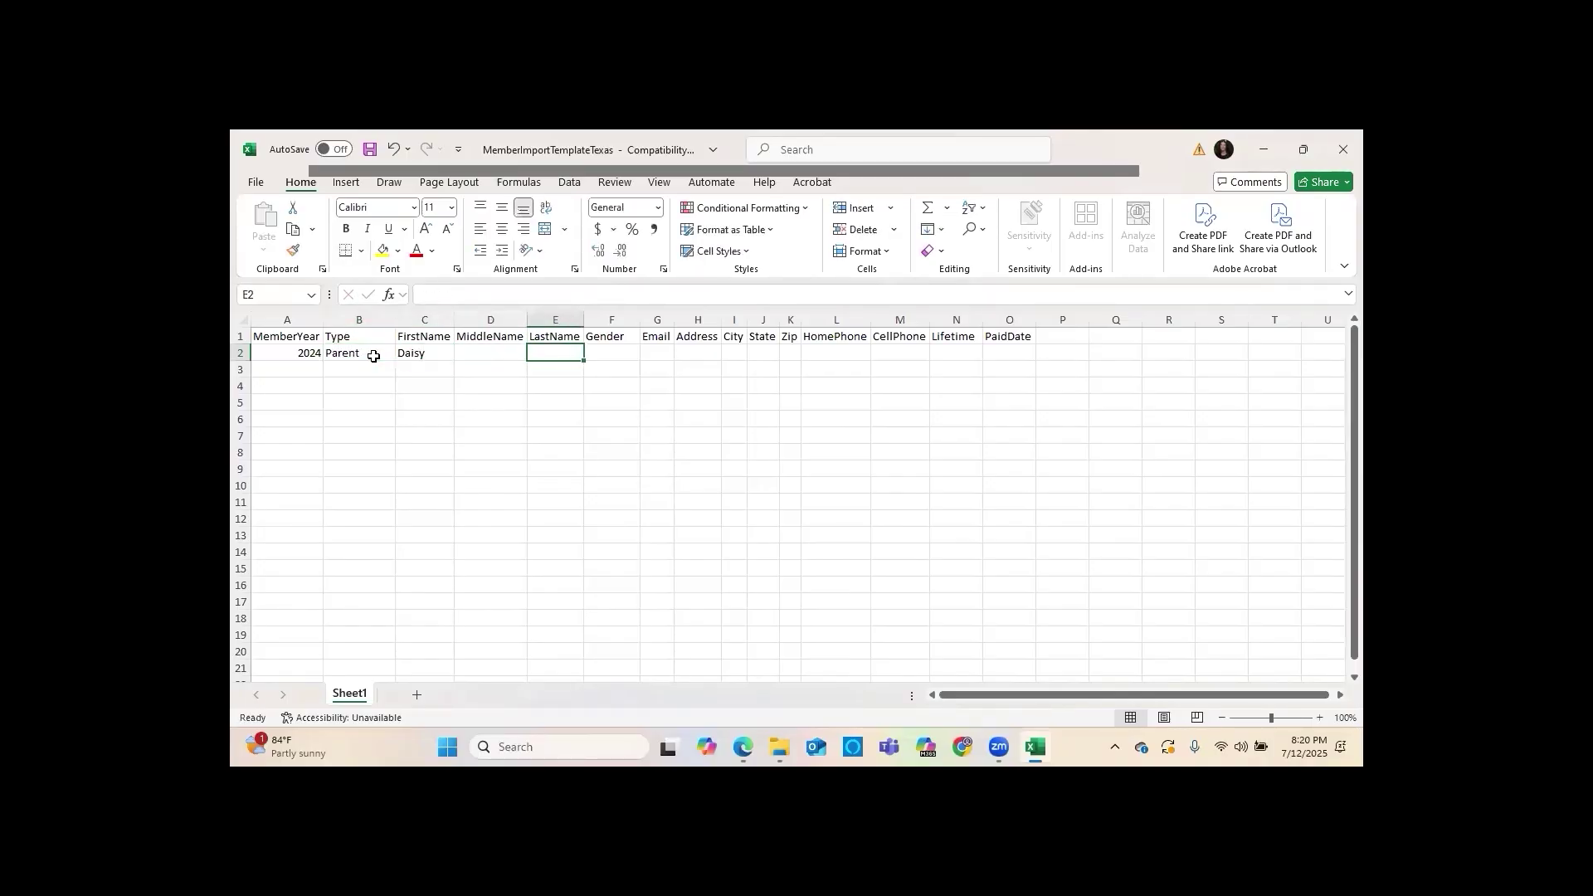
{"action": "type", "text": "Duck"}
{"action": "key", "text": "Tab"}
{"action": "type", "text": "F"}
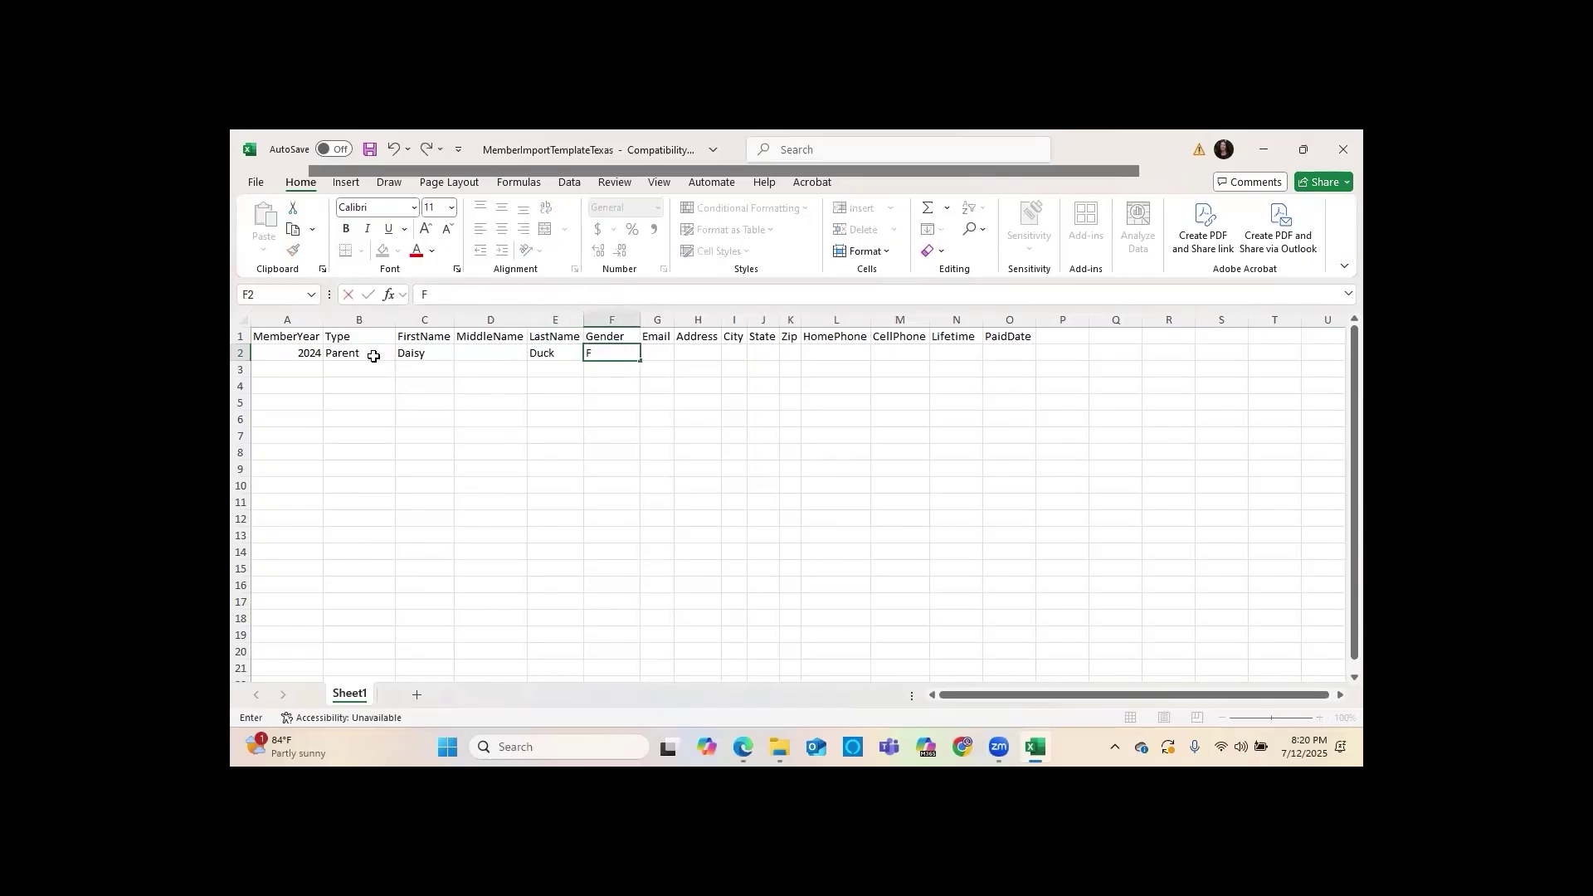
{"action": "type", "text": "emaiemale"}
{"action": "left_click", "coordinate": [362, 355]}
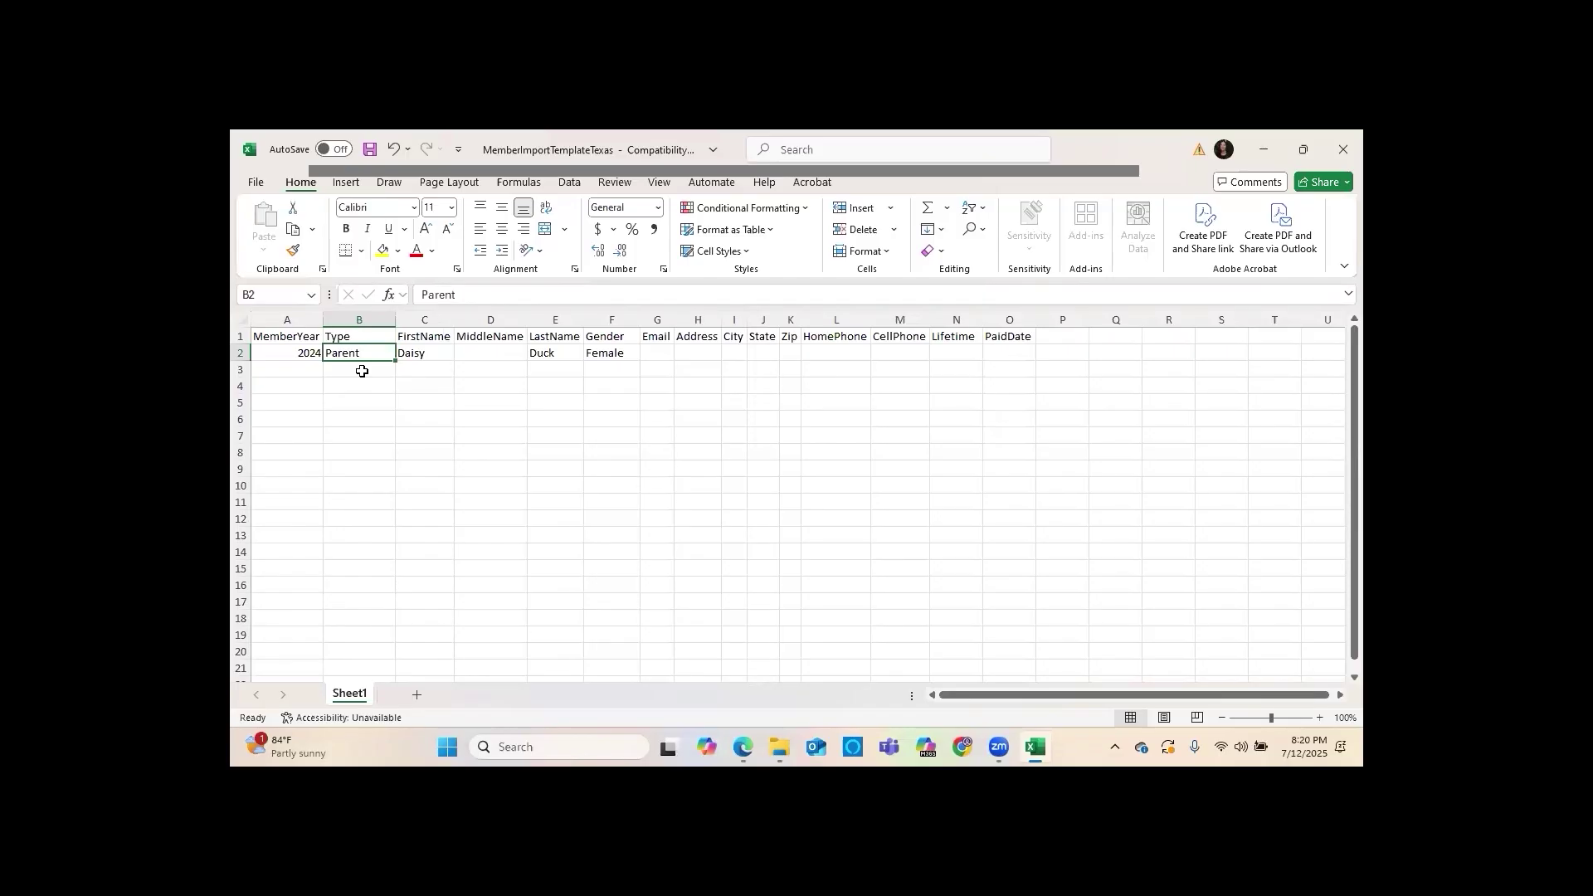
Select the empty middle-name cell D2, then the FirstName column C and LastName column E
{"action": "left_click", "coordinate": [489, 354]}
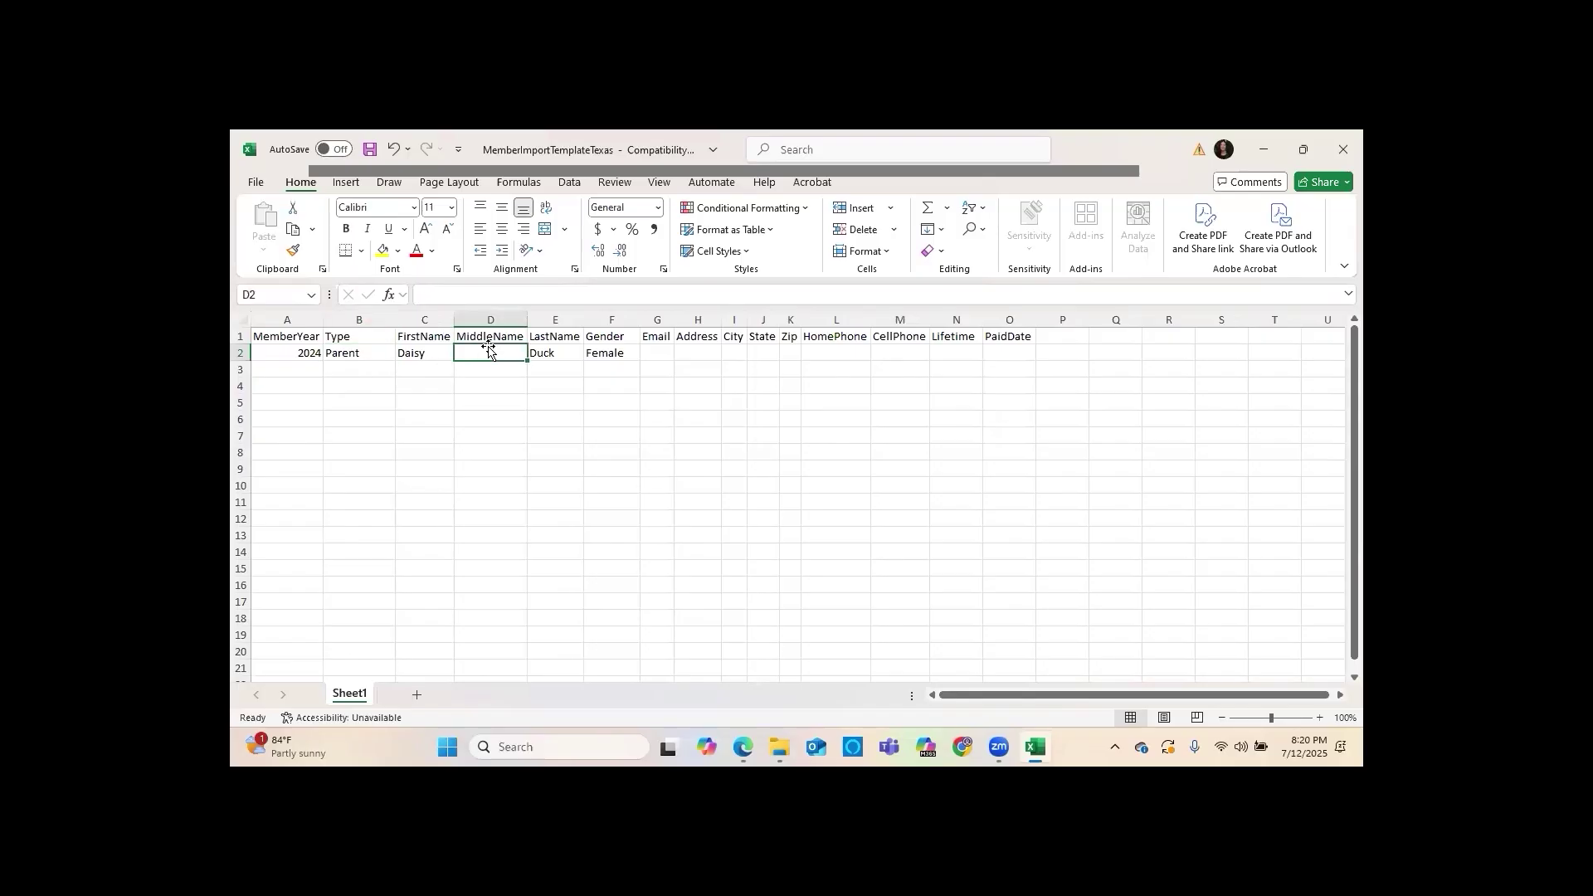
{"action": "left_click", "coordinate": [428, 317]}
{"action": "left_click", "coordinate": [560, 316]}
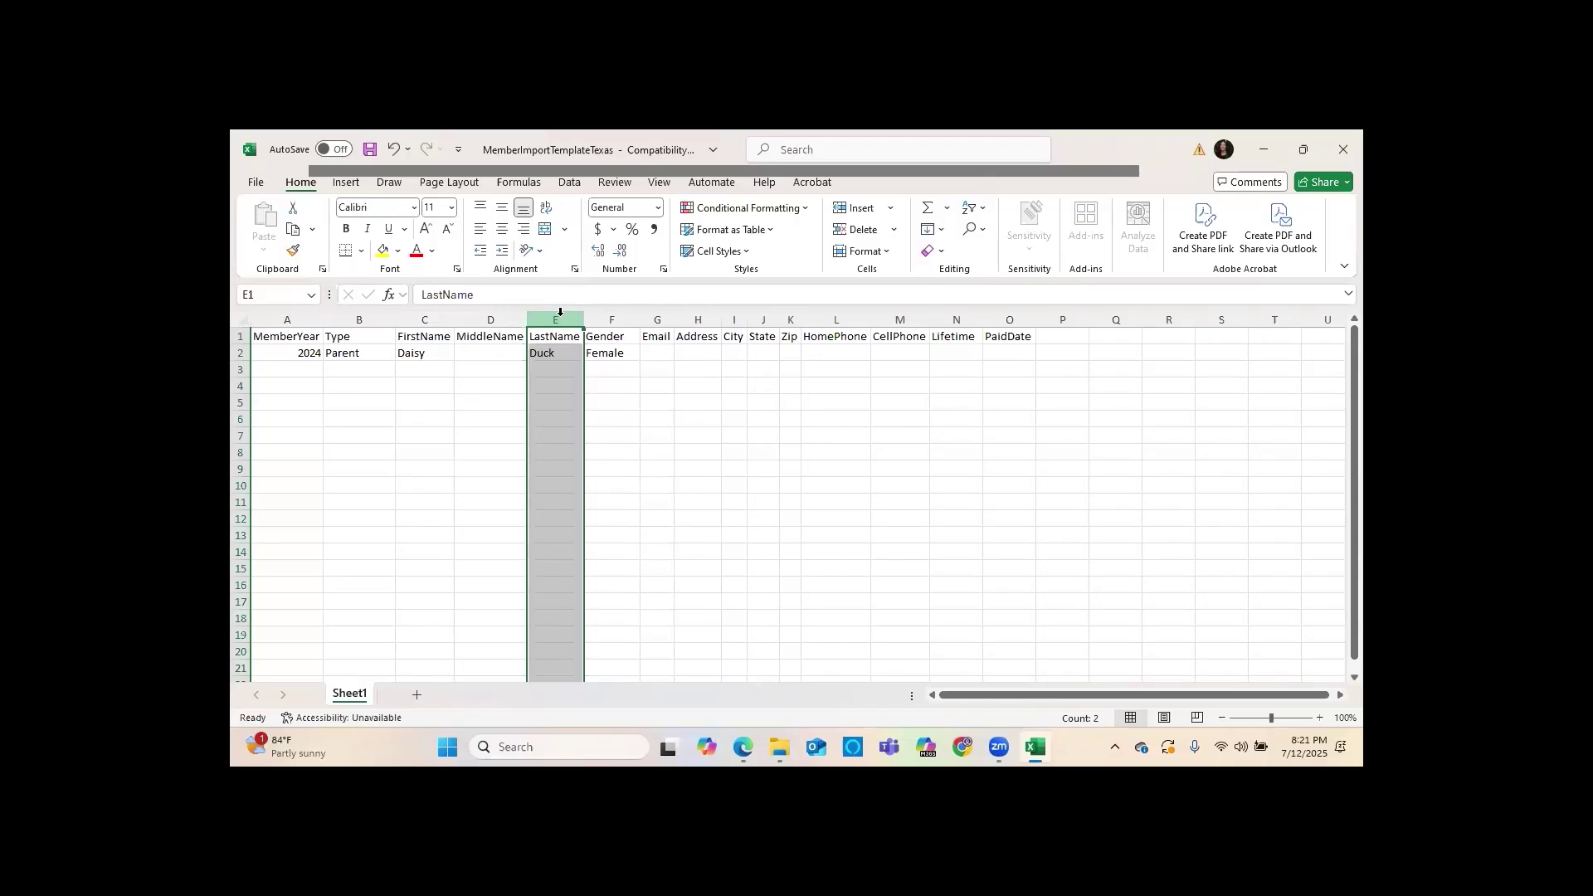
Enter the first member's e-mail in G2 and widen the Email column to fit it
{"action": "left_click", "coordinate": [659, 354]}
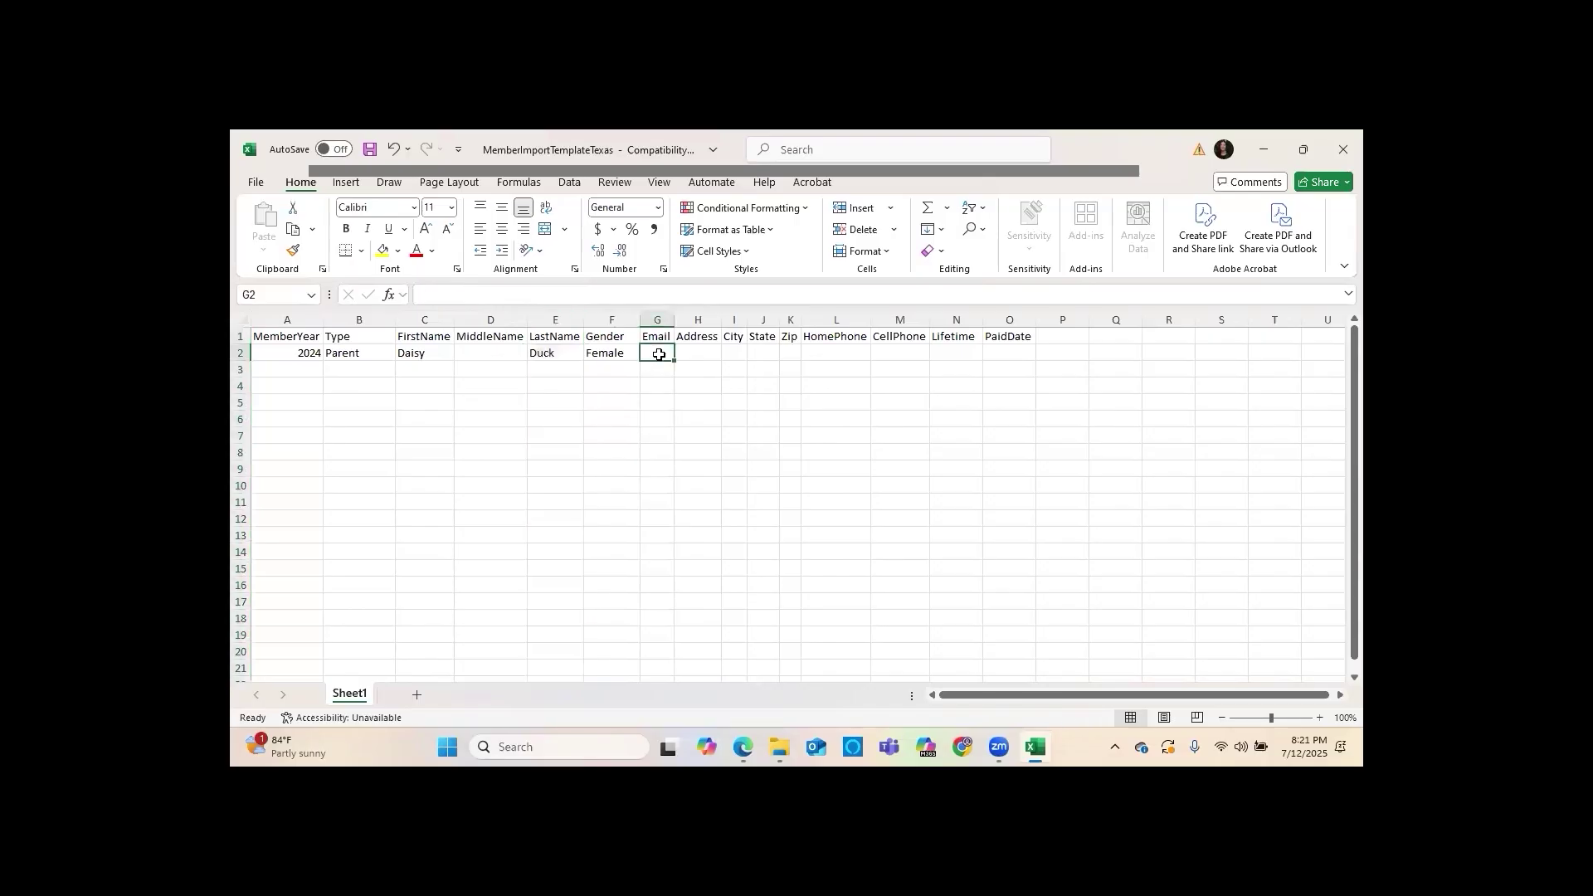
{"action": "type", "text": "vpm@"}
{"action": "type", "text": "test.com"}
{"action": "key", "text": "Tab"}
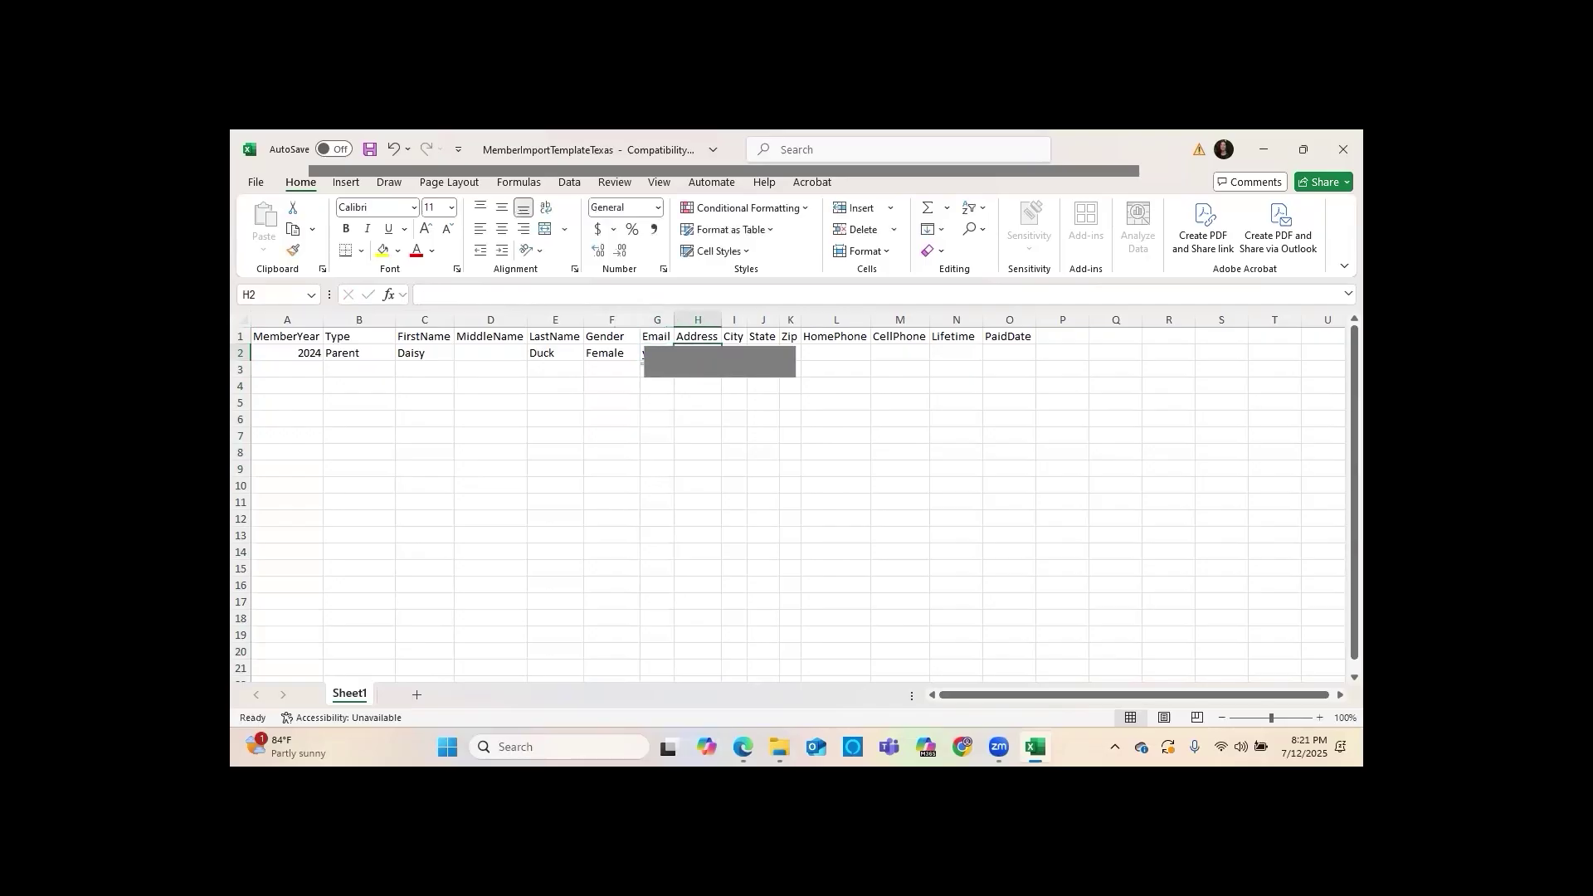
{"action": "left_click_drag", "start_coordinate": [674, 319], "coordinate": [727, 320]}
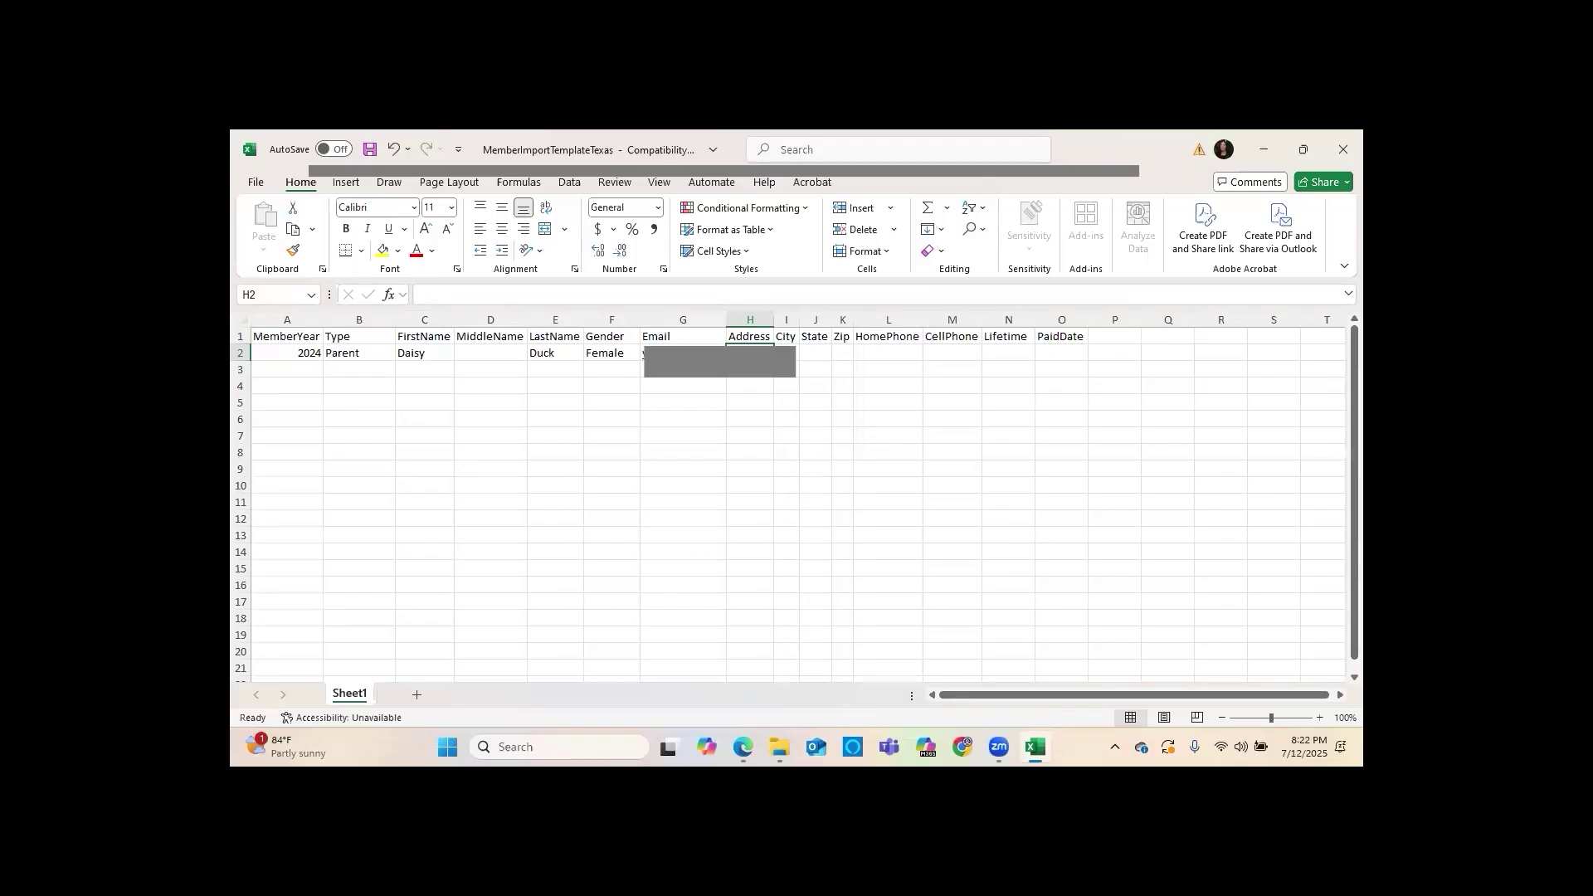
{"action": "key", "text": "Tab"}
{"action": "key", "text": "Tab"}
{"action": "key", "text": "Tab"}
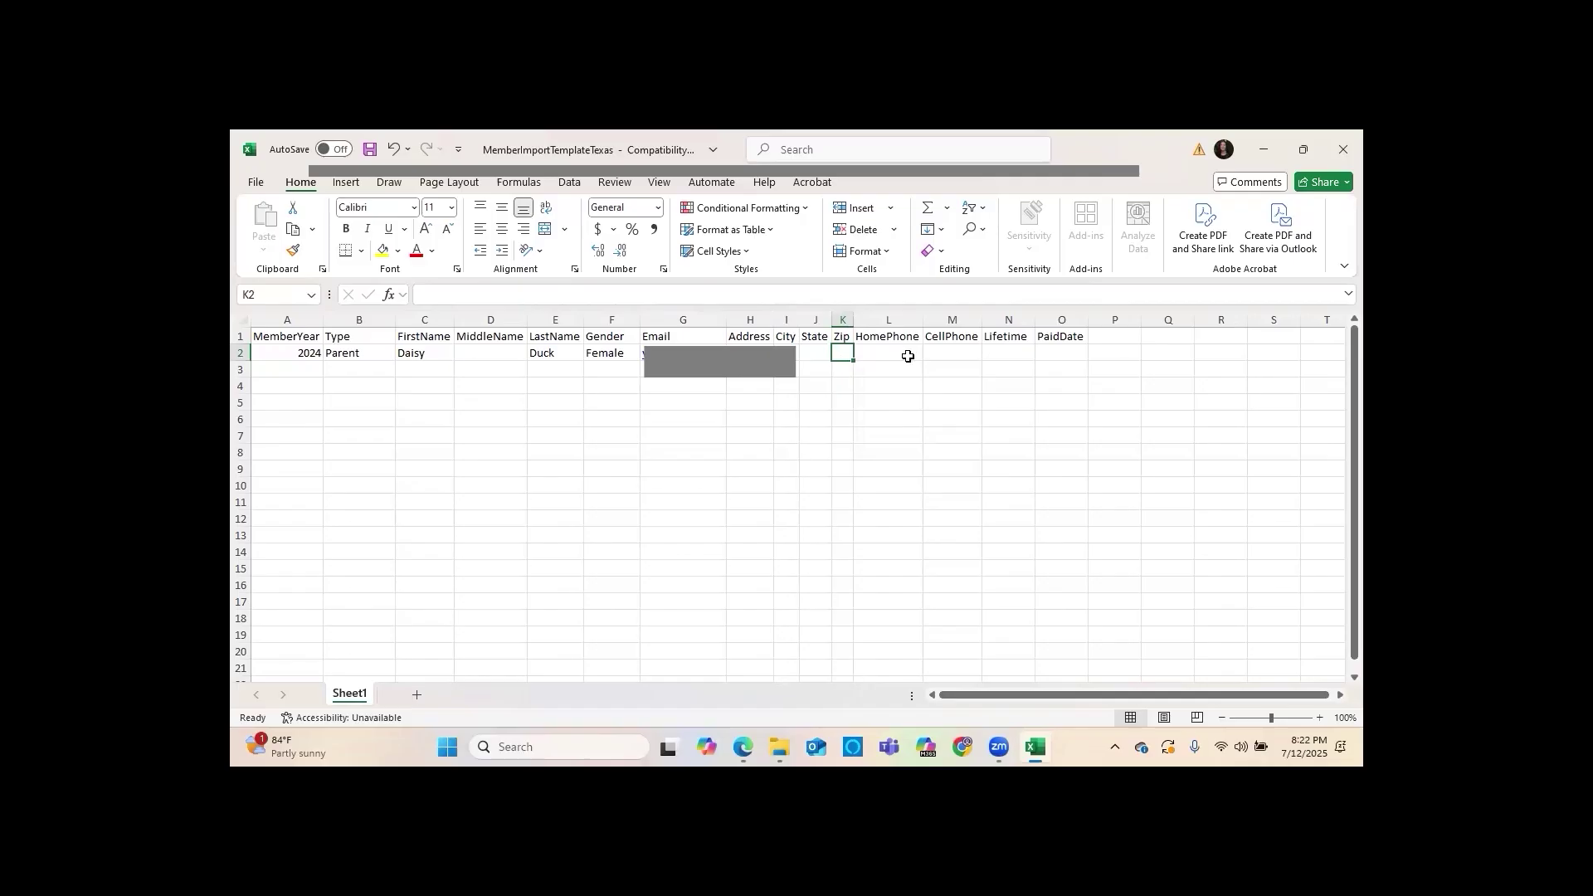
{"action": "left_click", "coordinate": [908, 356]}
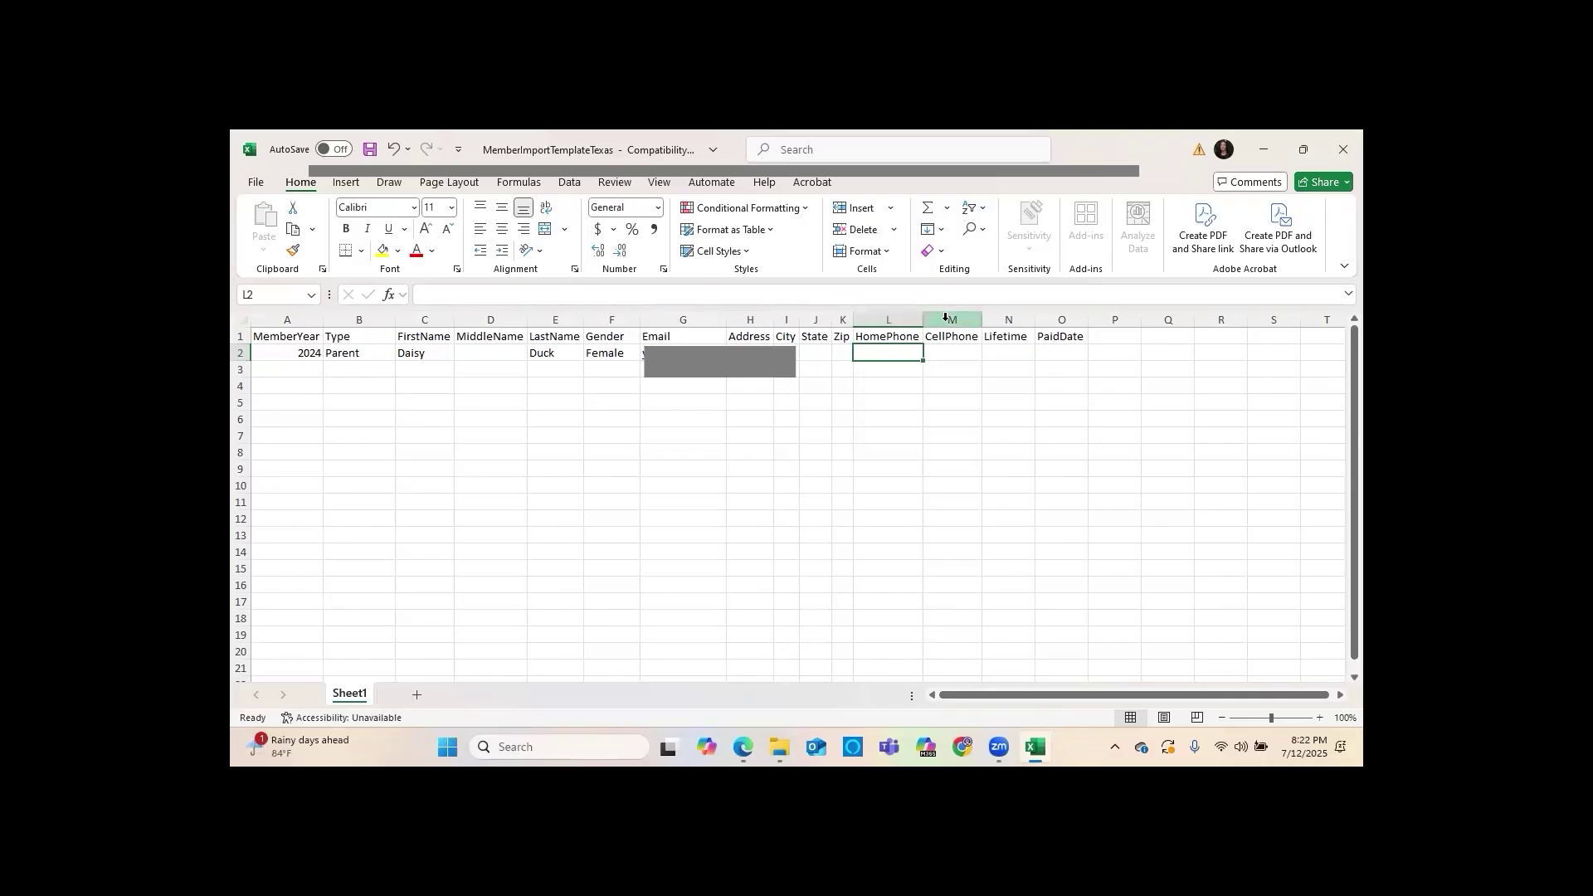
Enter Lifetime N and PaidDate 8/1/2024 for the first member in row 2
{"action": "left_click", "coordinate": [1006, 354]}
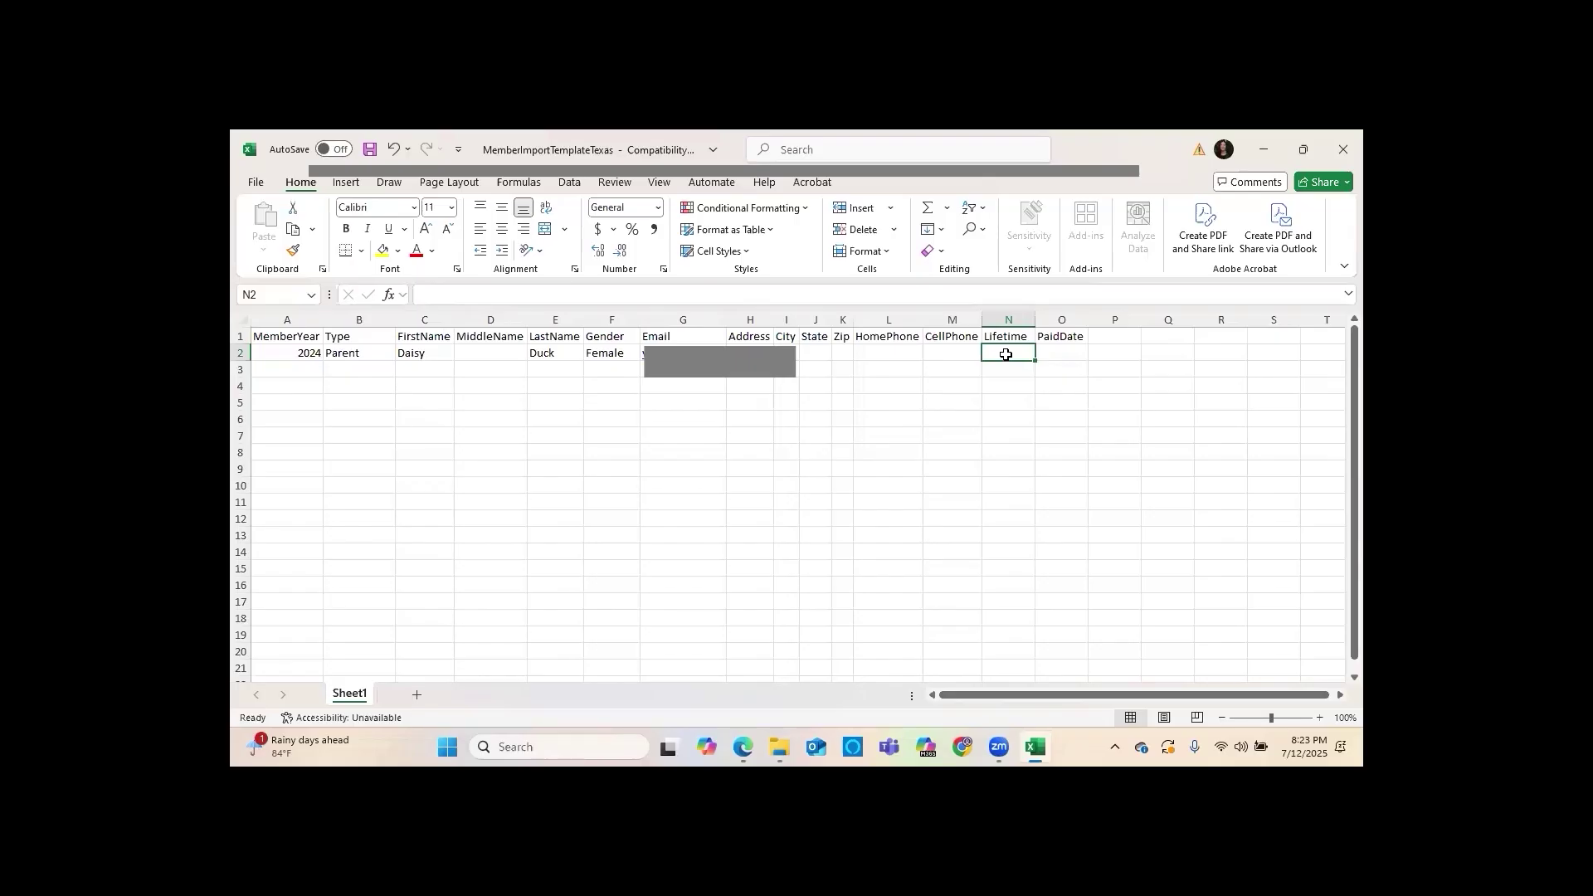
{"action": "type", "text": "N"}
{"action": "key", "text": "Tab"}
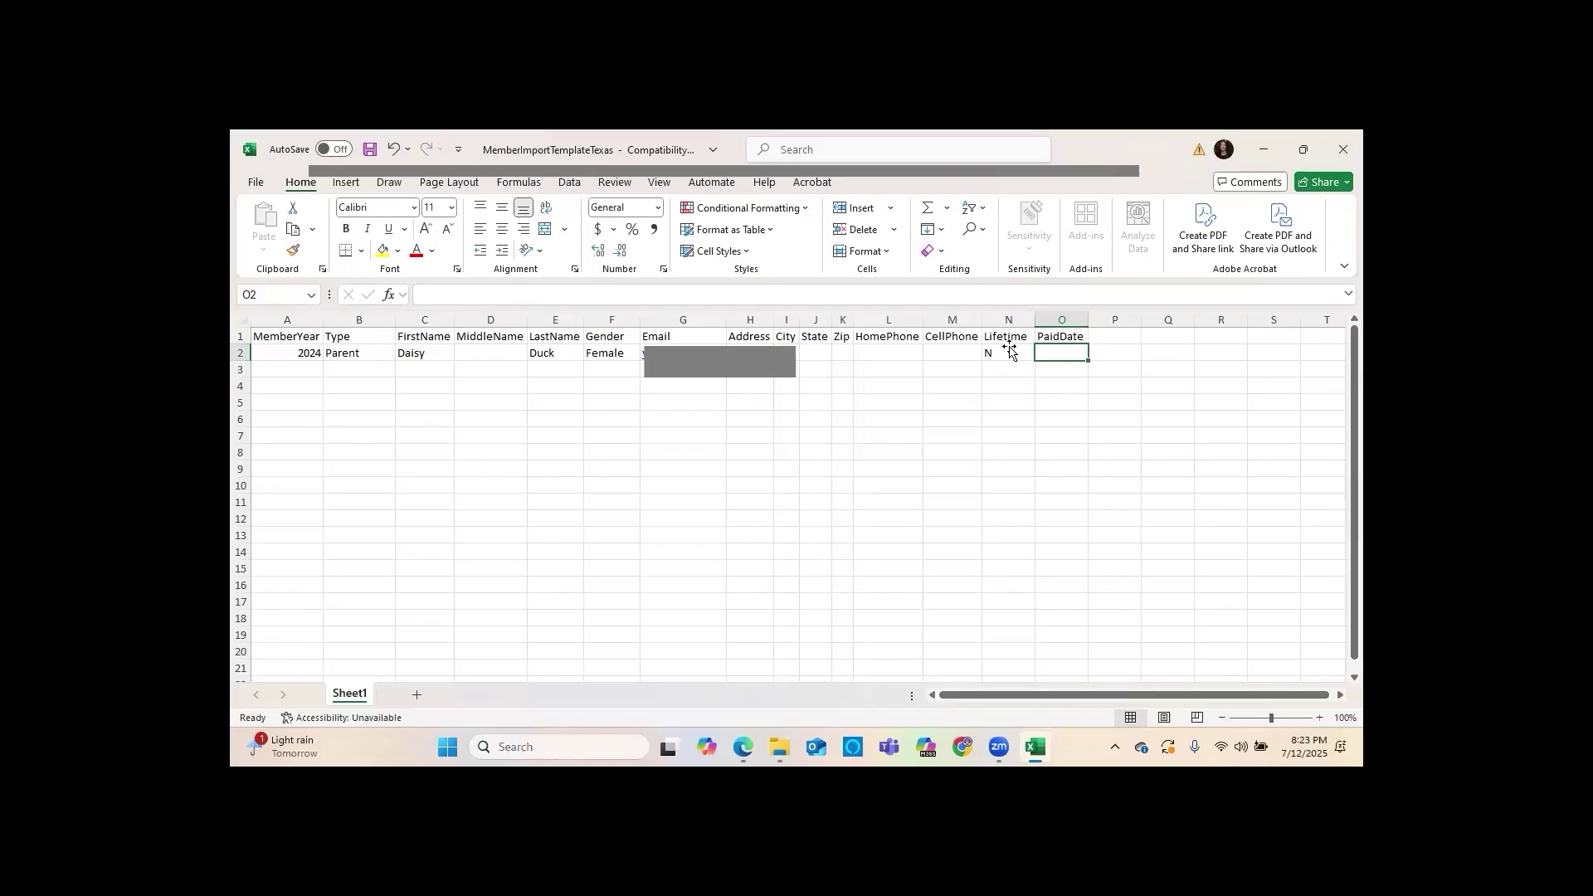
{"action": "type", "text": "8/1/2024"}
{"action": "key", "text": "Return"}
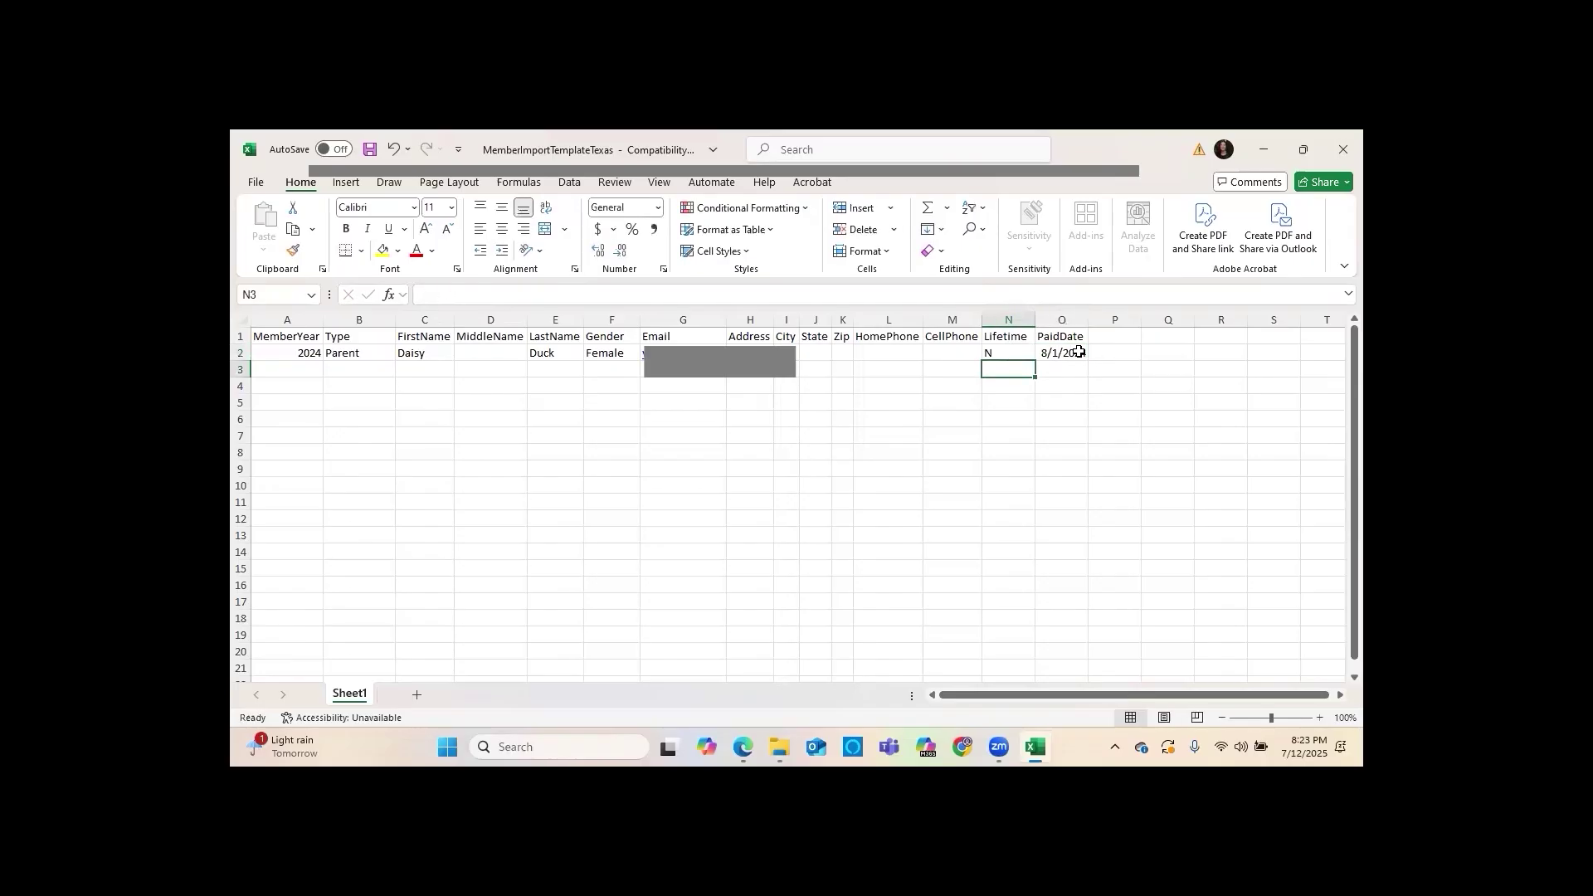
{"action": "left_click", "coordinate": [302, 367]}
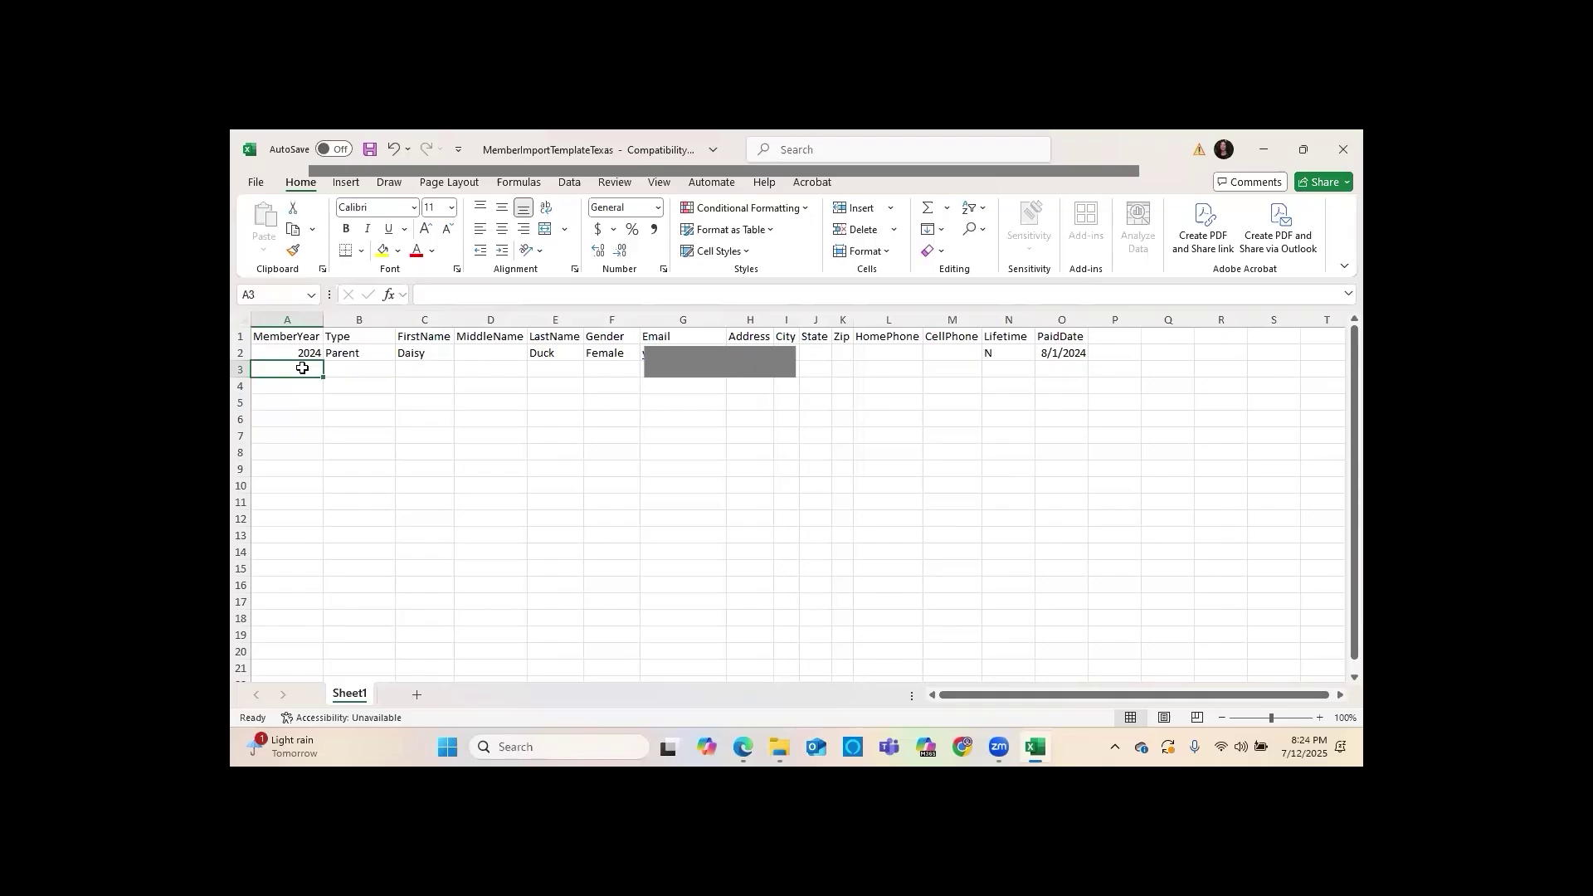
Start row 3 with year 2024, type Student, the member's first and last name, and Female
{"action": "type", "text": "2024"}
{"action": "key", "text": "Tab"}
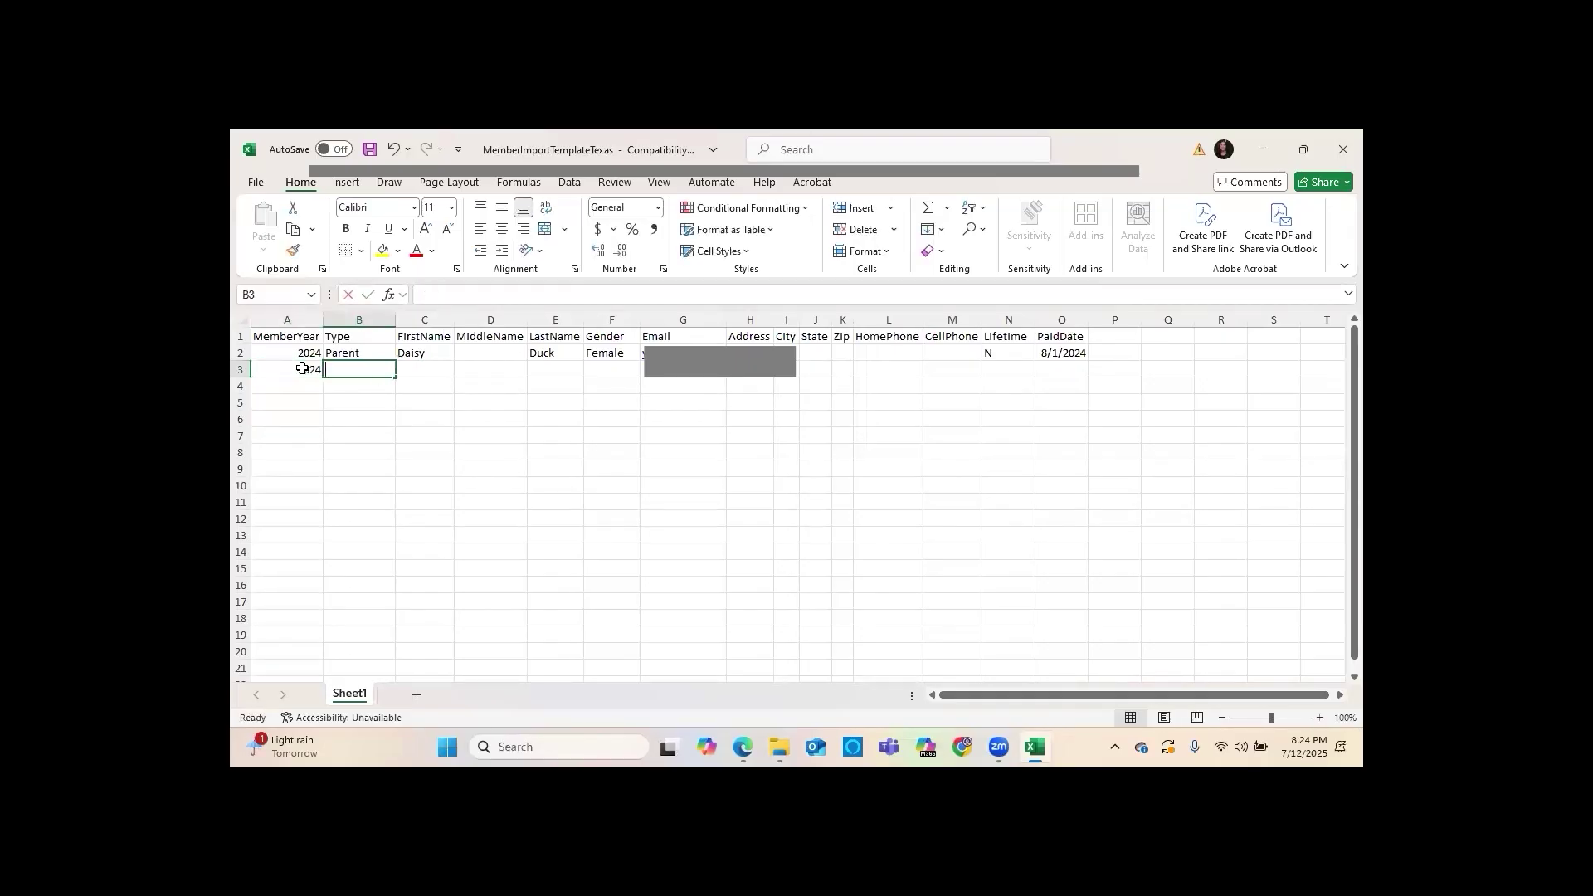
{"action": "type", "text": "Student"}
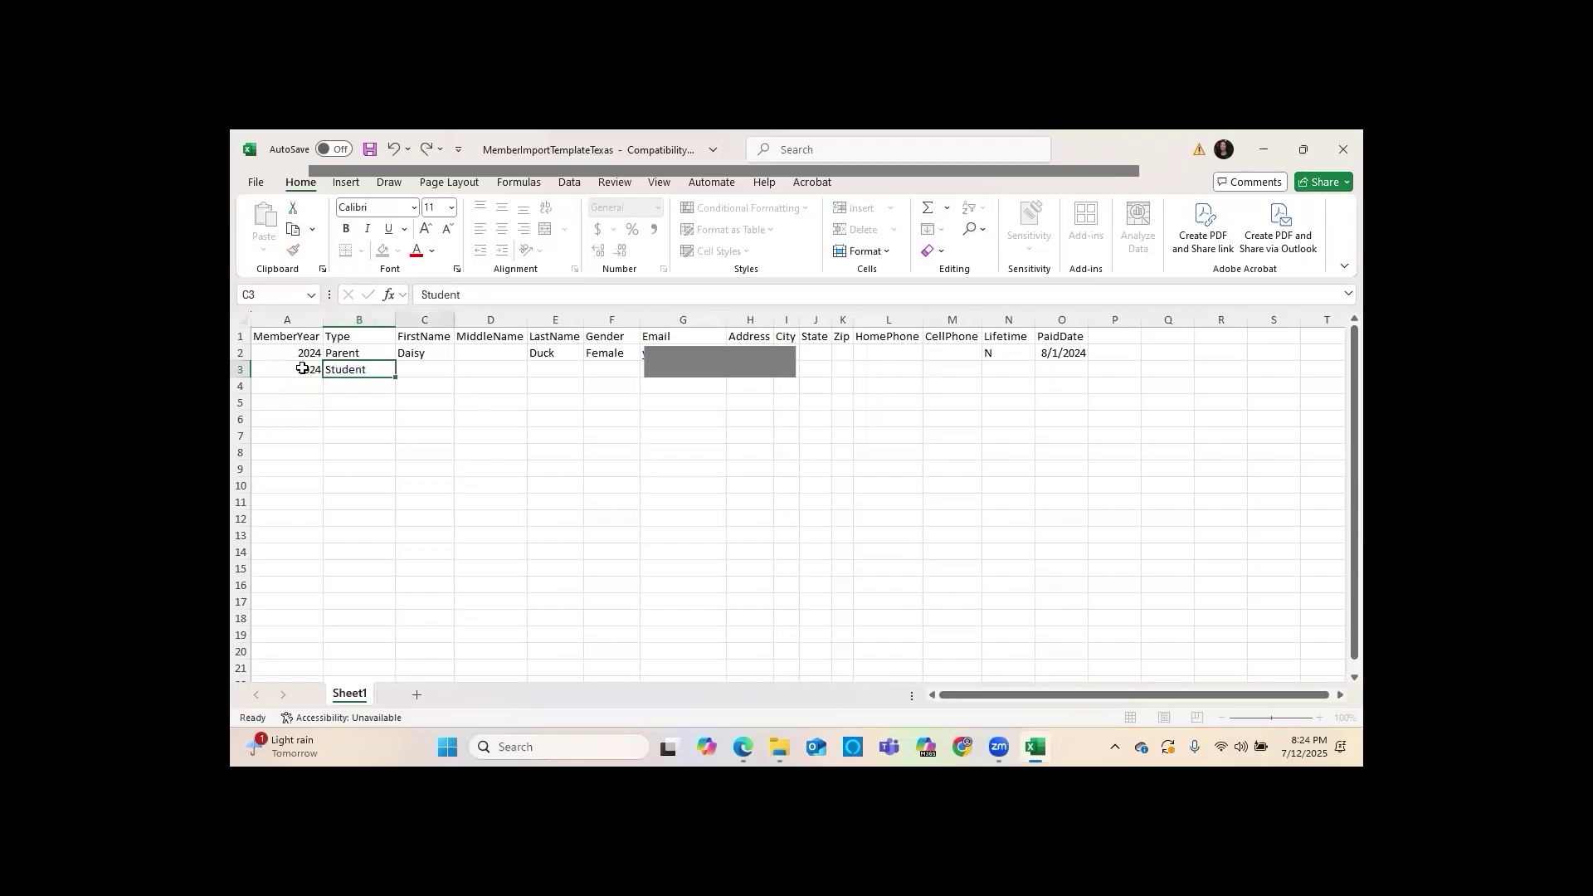
{"action": "key", "text": "Tab"}
{"action": "type", "text": "Minnie"}
{"action": "key", "text": "Tab"}
{"action": "key", "text": "Tab"}
{"action": "type", "text": "Mouse"}
{"action": "key", "text": "Tab"}
{"action": "type", "text": "Fem"}
{"action": "key", "text": "Tab"}
Complete row 3 with the pasted e-mail, Lifetime N and PaidDate 8/1/2024
{"action": "key", "text": "ctrl+v"}
{"action": "key", "text": "Tab"}
{"action": "key", "text": "Tab"}
{"action": "key", "text": "Tab"}
{"action": "key", "text": "Tab"}
{"action": "key", "text": "Tab"}
{"action": "key", "text": "Tab"}
{"action": "key", "text": "Tab"}
{"action": "type", "text": "N"}
{"action": "key", "text": "Tab"}
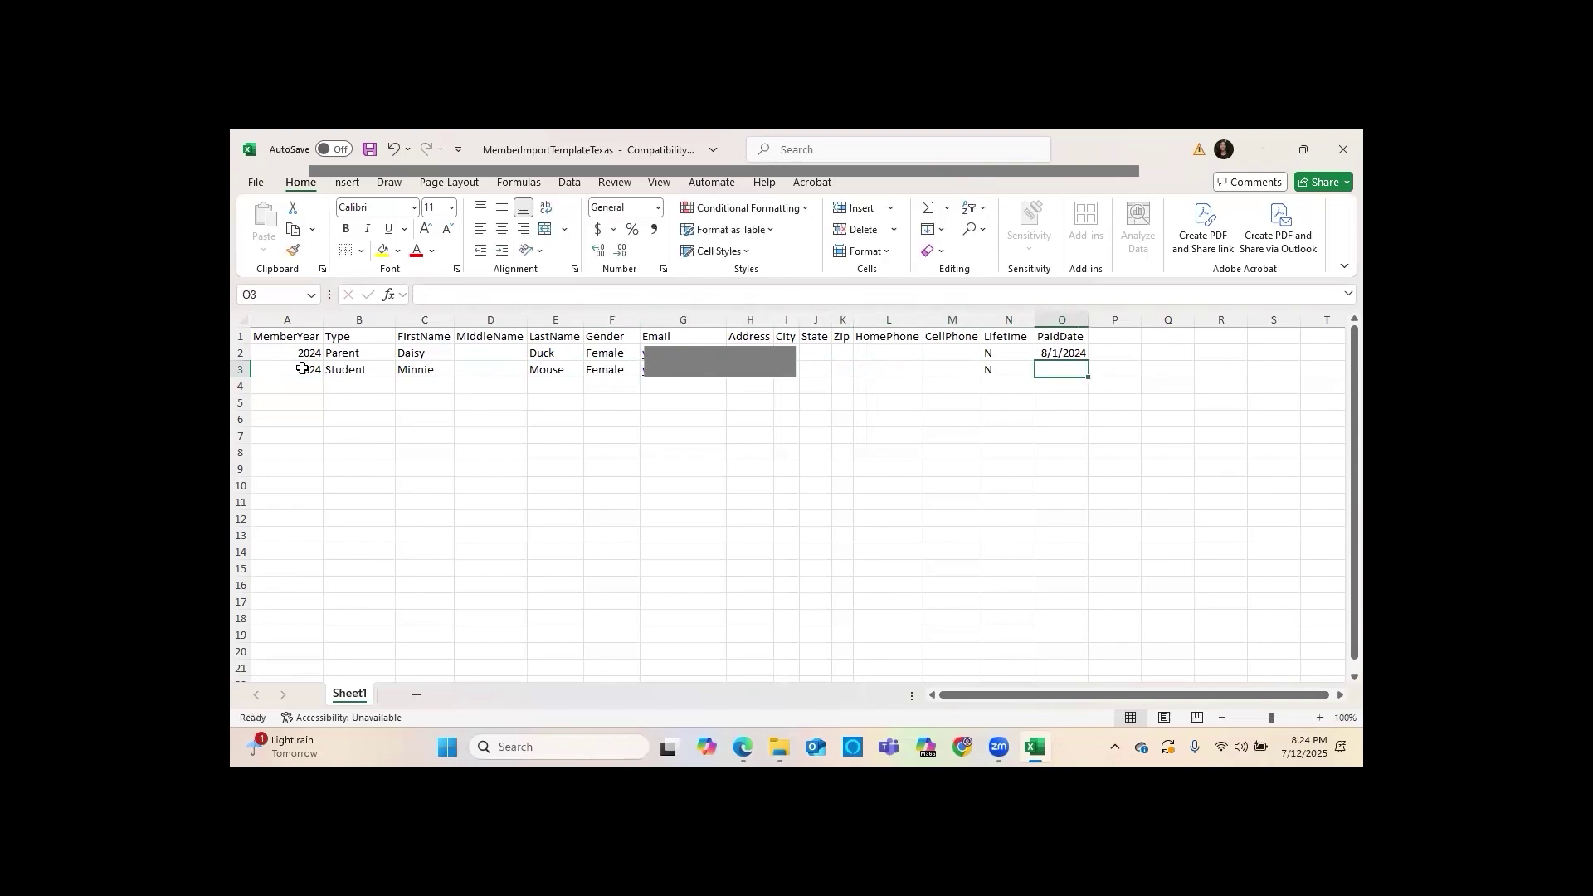
{"action": "type", "text": "8/1/2024"}
{"action": "key", "text": "Return"}
Enter 2024 and Teacher in row 4
{"action": "key", "text": "Home"}
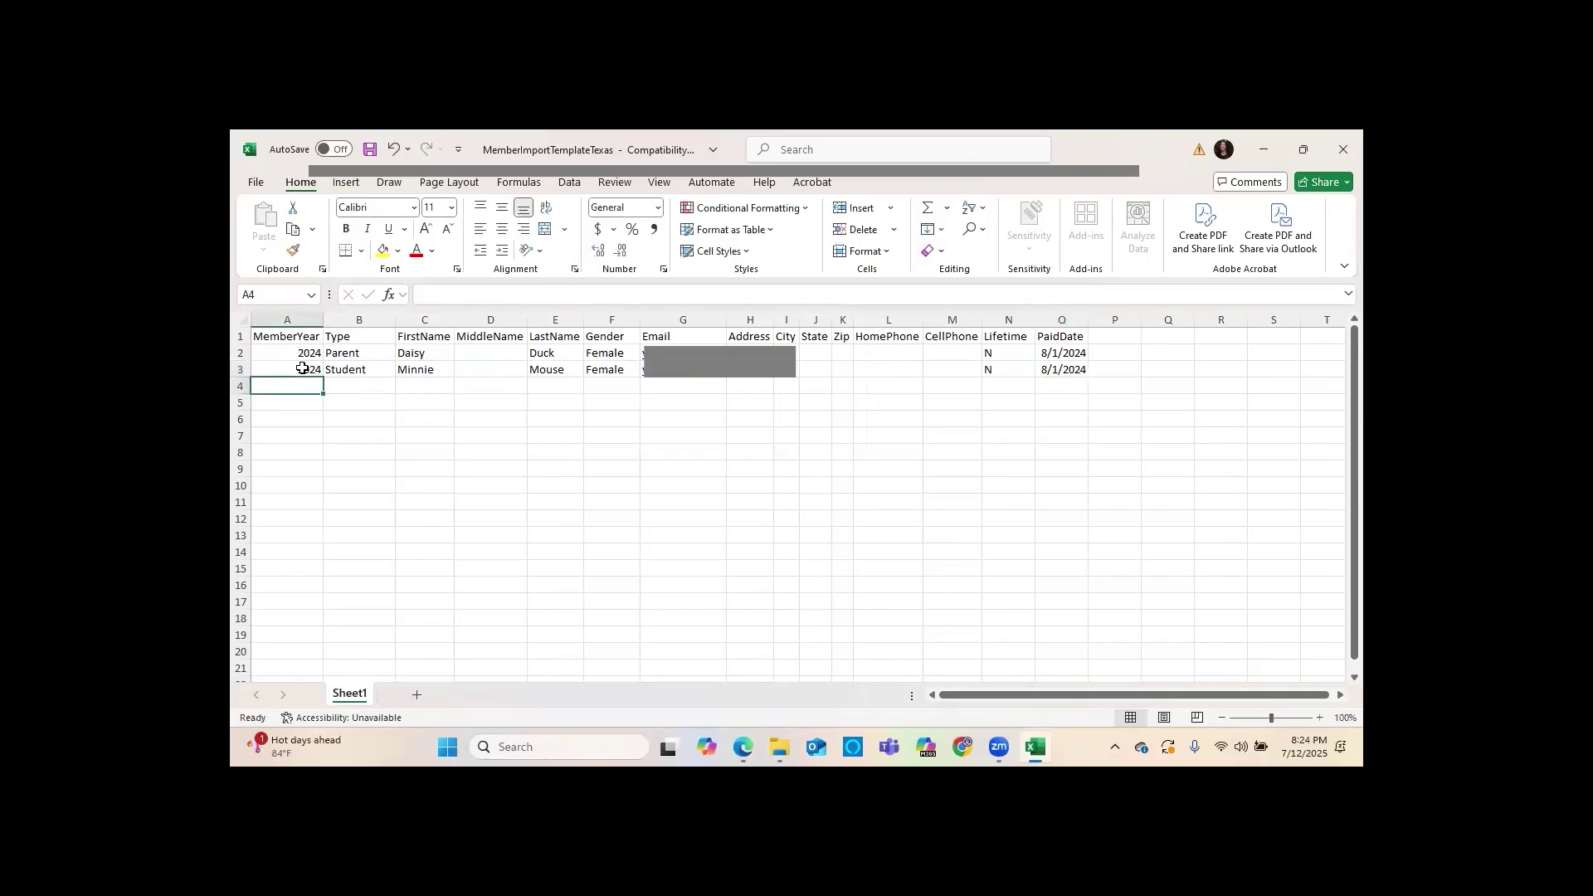
{"action": "type", "text": "2024"}
{"action": "key", "text": "Tab"}
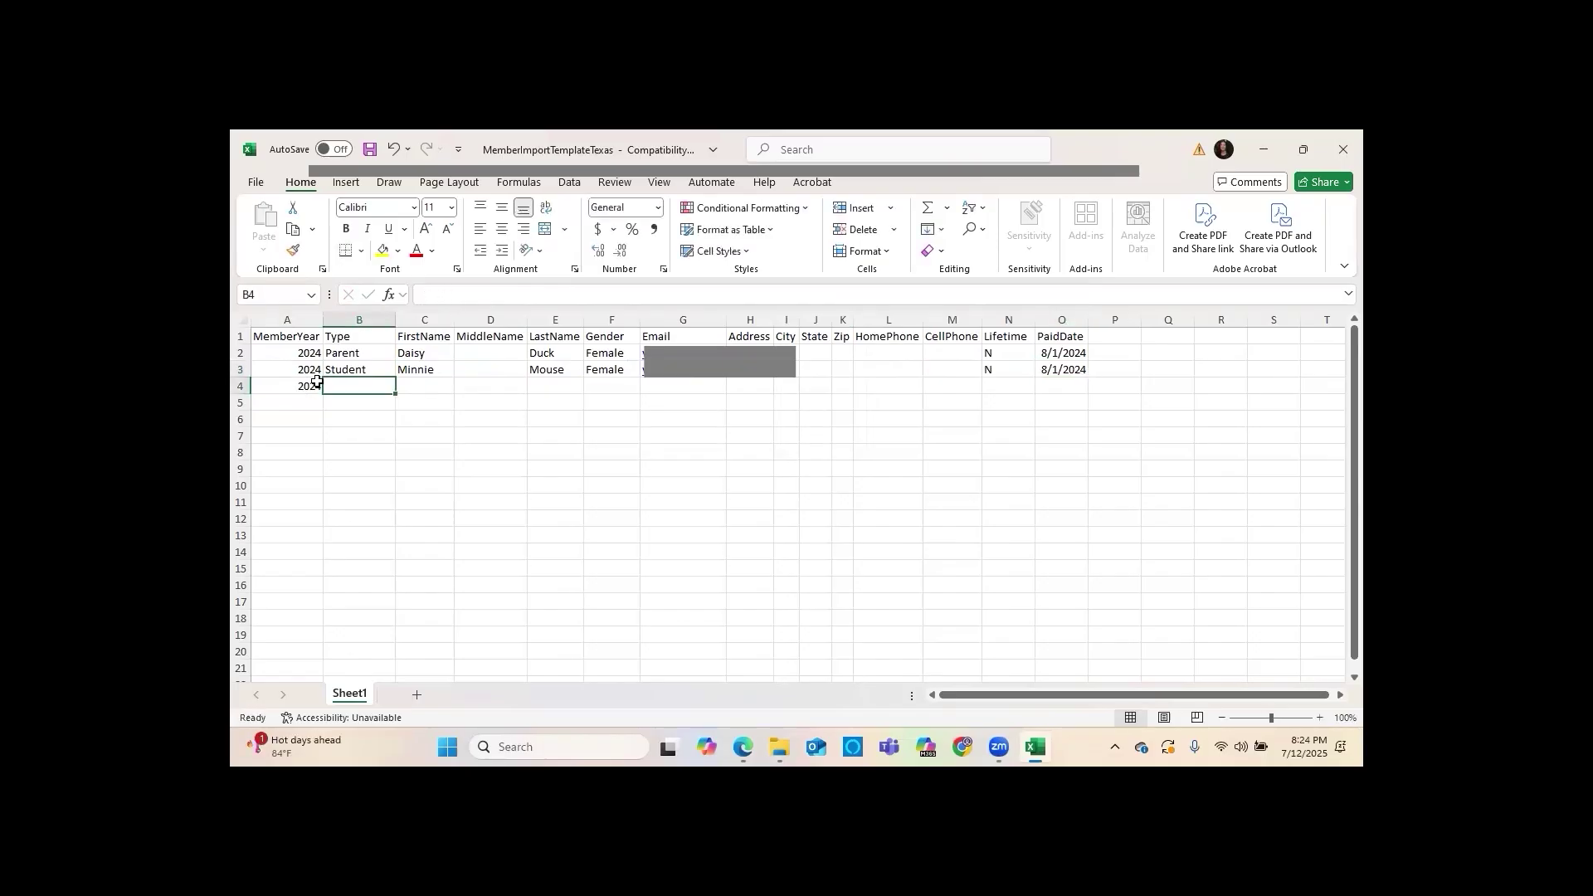
{"action": "type", "text": "Teacher"}
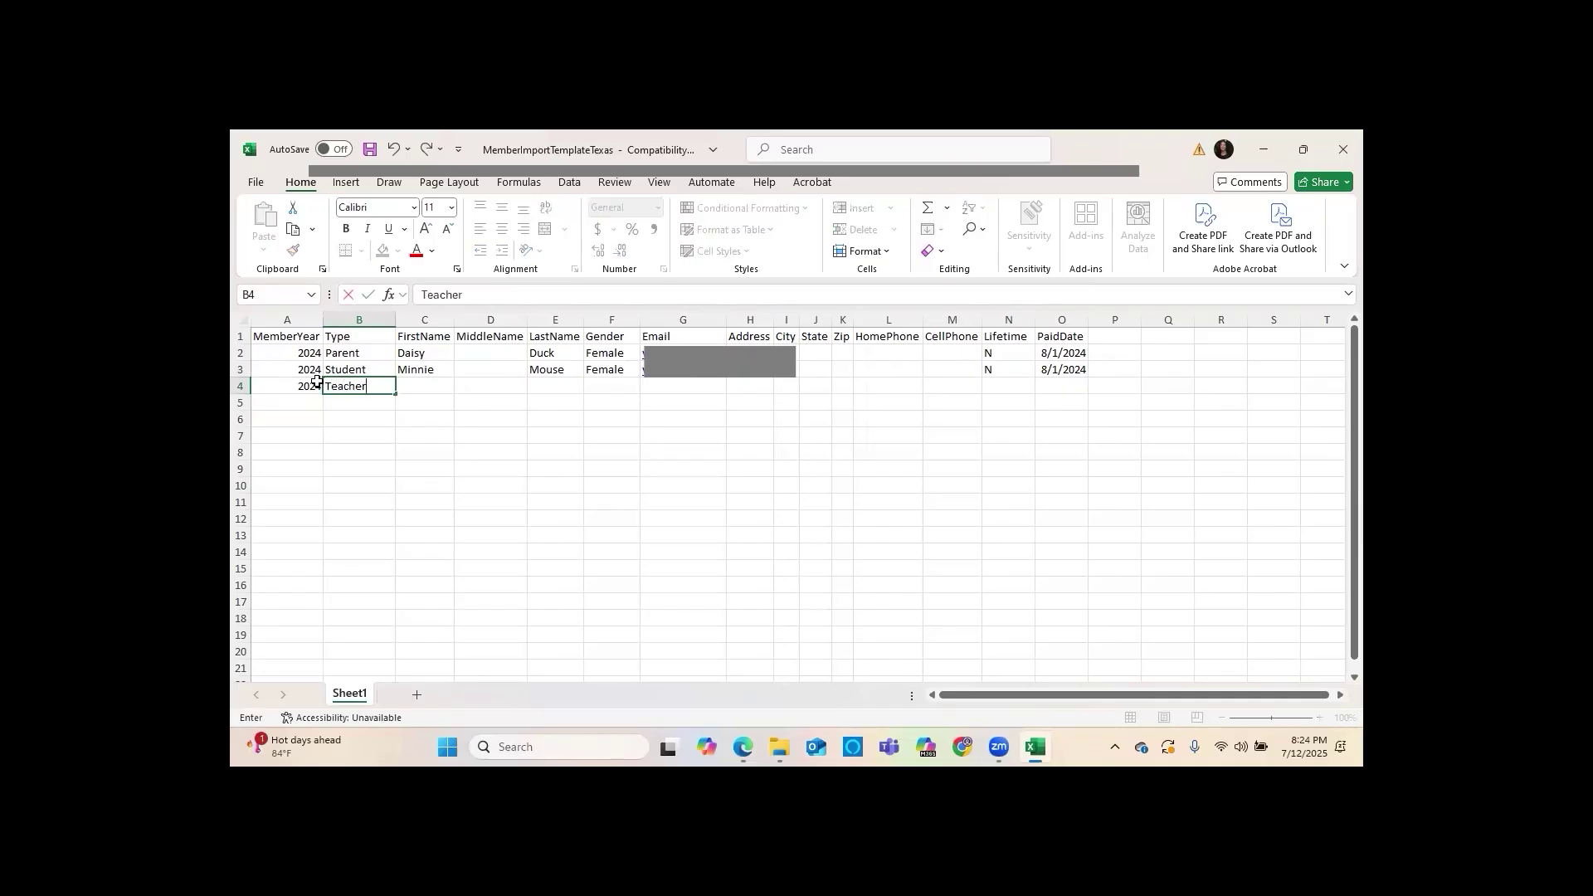
{"action": "key", "text": "Tab"}
Fill 2024, Teacher and Lifetime N down the columns to row 10
{"action": "left_click", "coordinate": [316, 387]}
{"action": "left_click_drag", "start_coordinate": [323, 394], "coordinate": [308, 491]}
{"action": "left_click", "coordinate": [353, 452]}
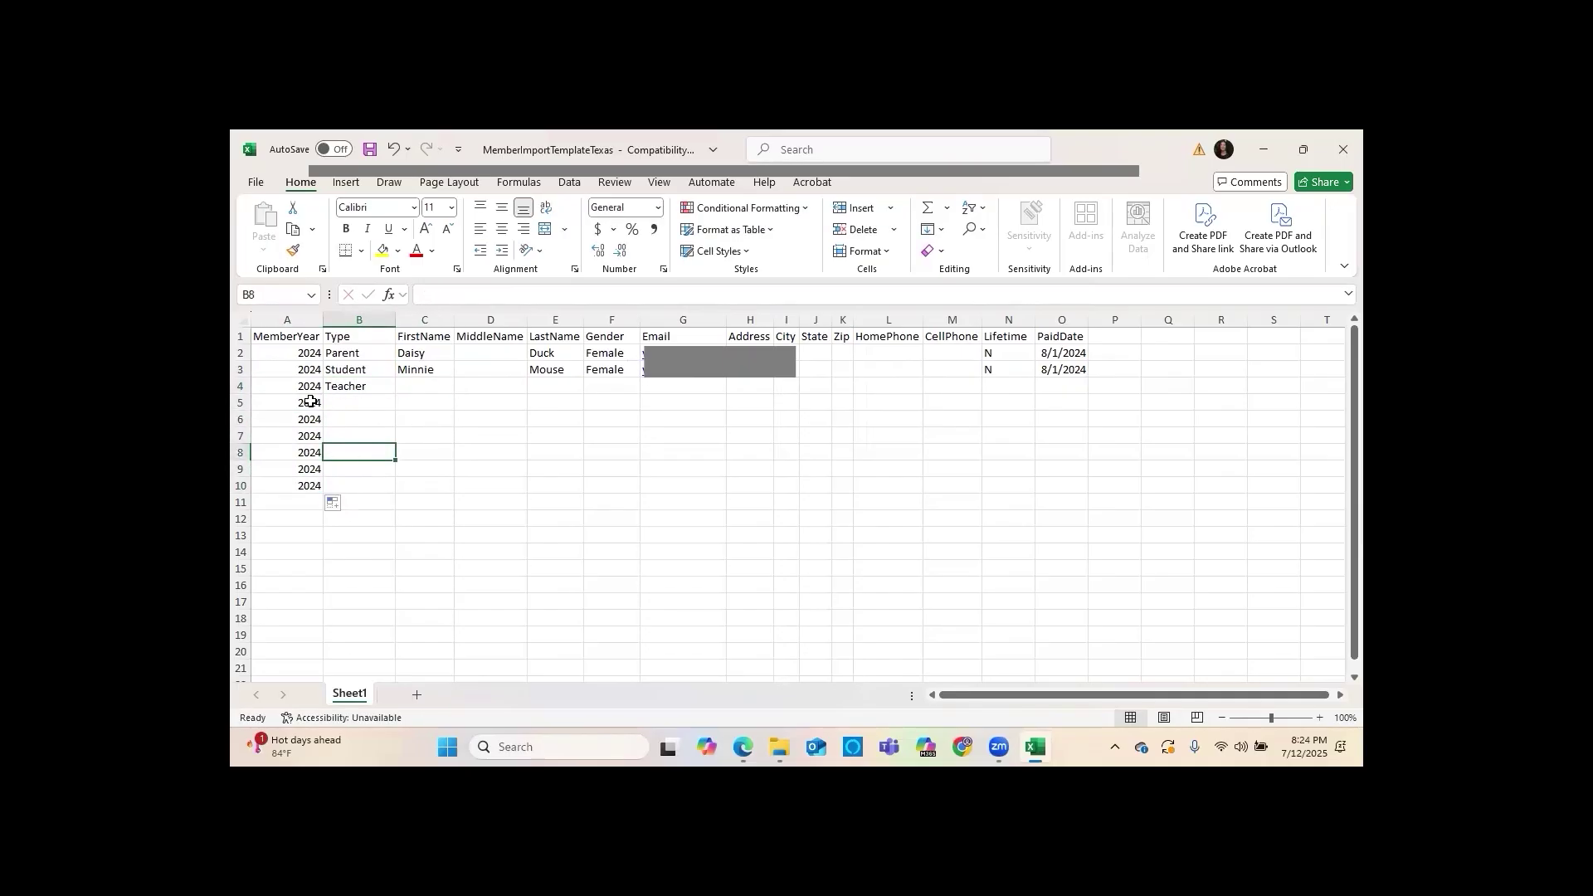
{"action": "left_click", "coordinate": [367, 387]}
{"action": "left_click_drag", "start_coordinate": [396, 394], "coordinate": [397, 489]}
{"action": "left_click", "coordinate": [411, 453]}
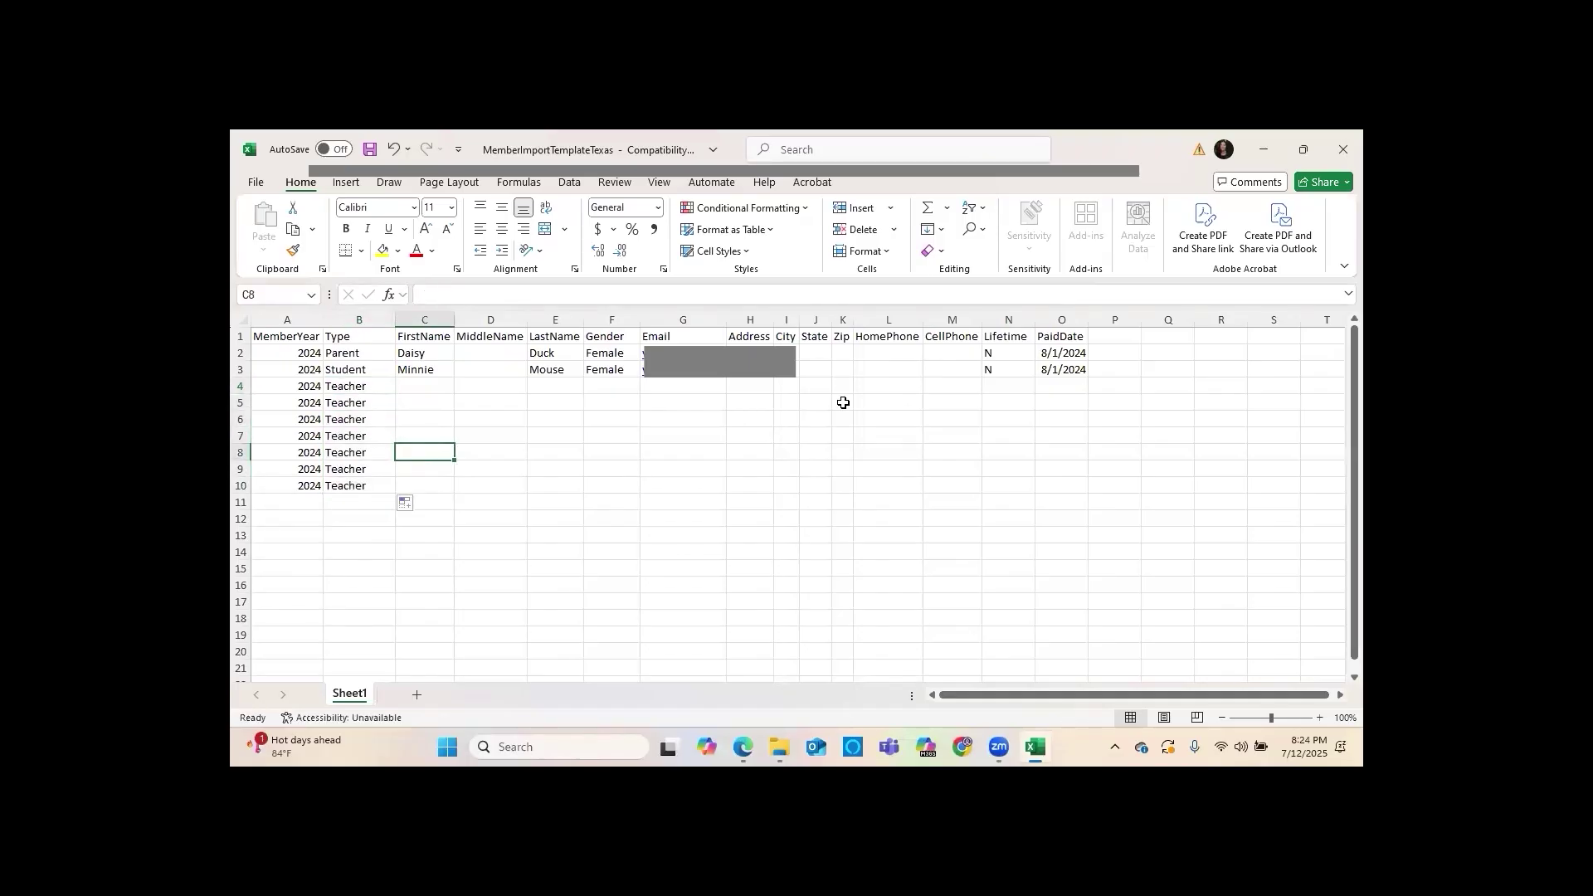
{"action": "left_click", "coordinate": [1009, 367]}
{"action": "left_click_drag", "start_coordinate": [1035, 377], "coordinate": [1032, 481]}
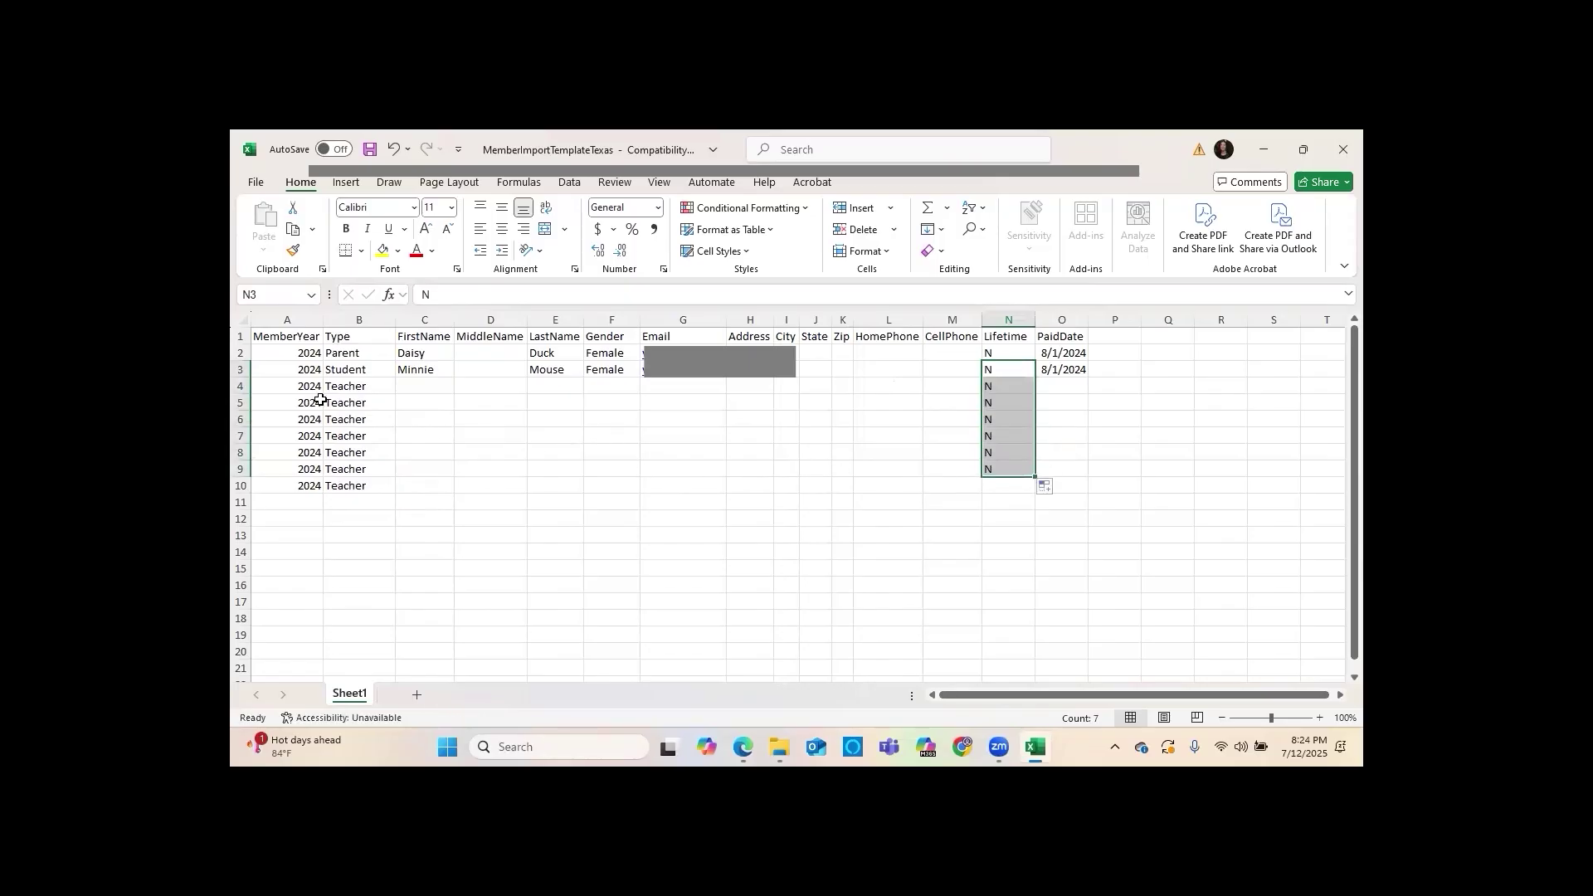
Clear Teacher from B4 and delete the placeholder rows 4–10
{"action": "left_click", "coordinate": [272, 385]}
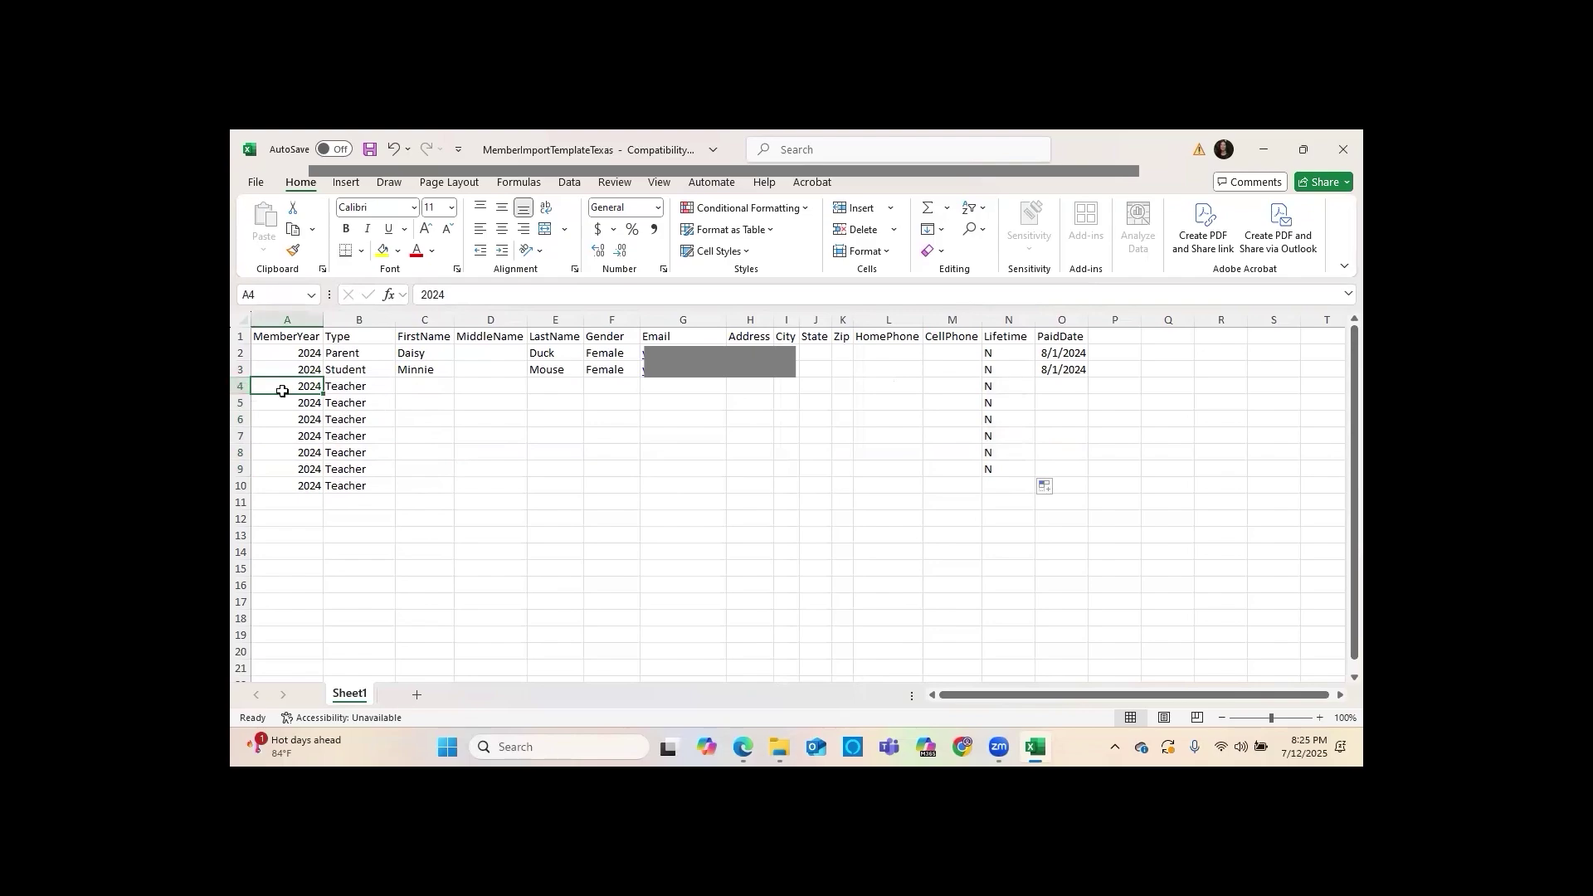
{"action": "left_click", "coordinate": [350, 388]}
{"action": "key", "text": "Delete"}
{"action": "left_click", "coordinate": [291, 388]}
{"action": "left_click_drag", "start_coordinate": [241, 386], "coordinate": [245, 490]}
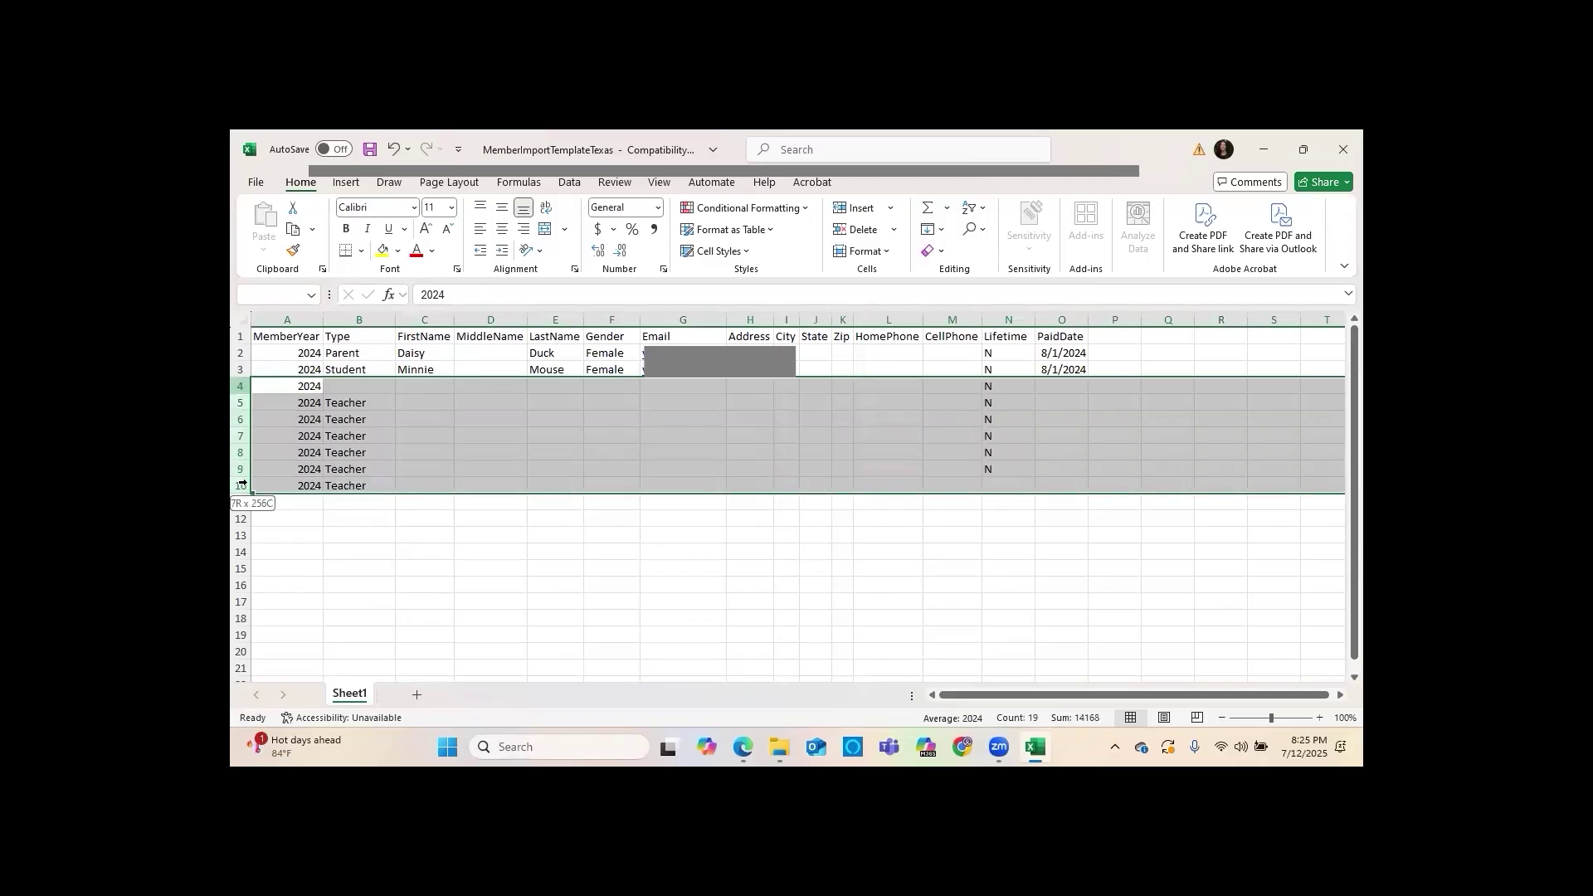
{"action": "right_click", "coordinate": [249, 455]}
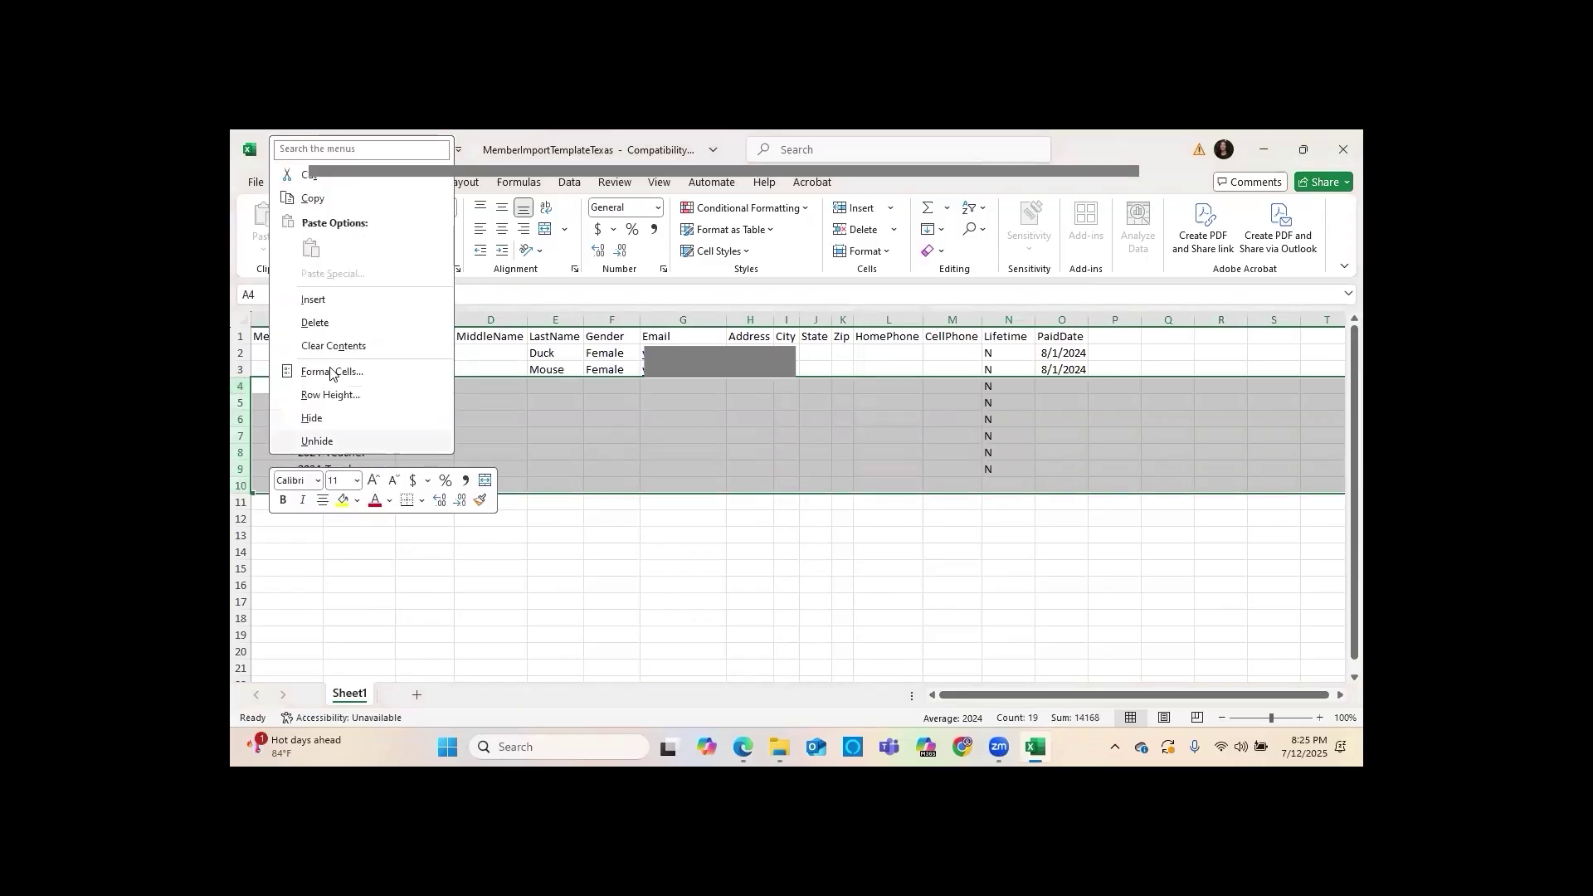
{"action": "left_click", "coordinate": [333, 322]}
{"action": "left_click", "coordinate": [468, 459]}
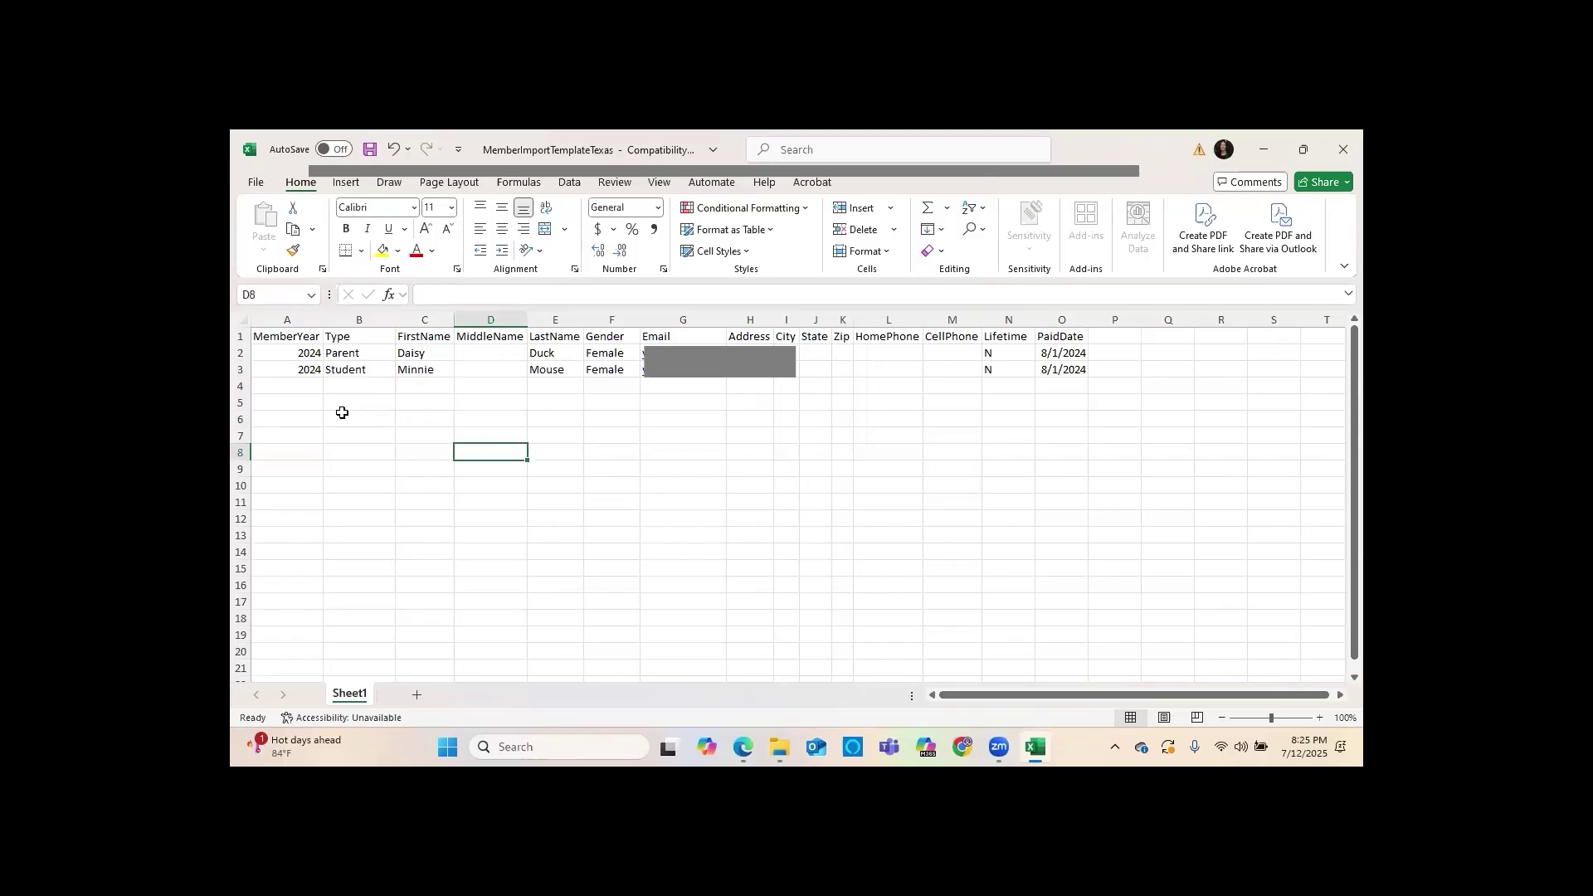
Enter year 2024, type Teacher and the new member's first and last name in row 4
{"action": "left_click", "coordinate": [305, 386]}
{"action": "type", "text": "2024"}
{"action": "key", "text": "Tab"}
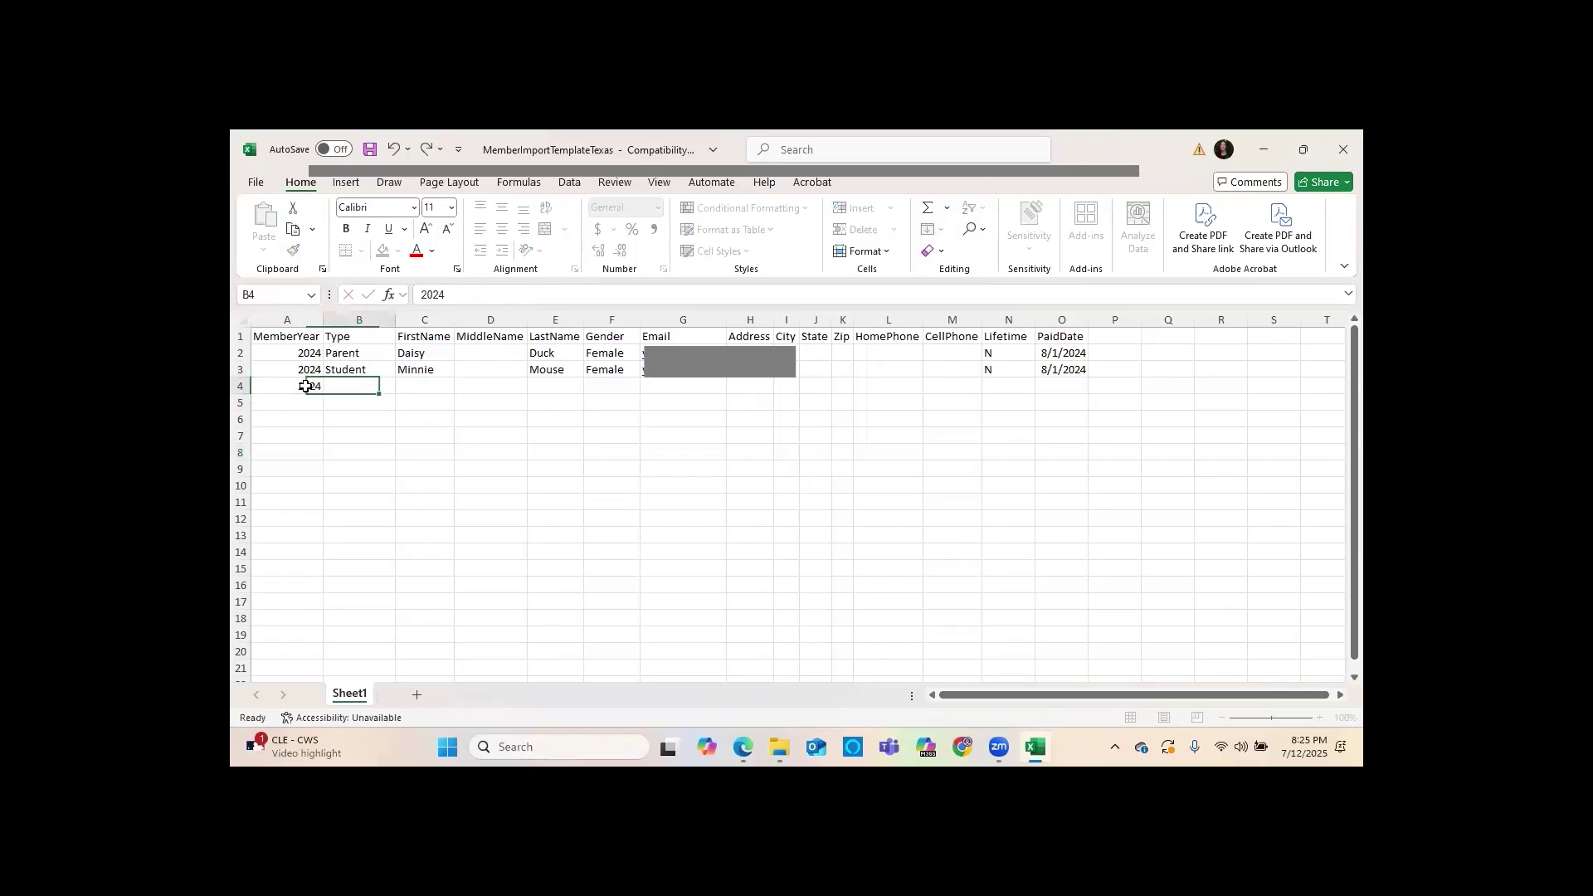
{"action": "type", "text": "Teacher"}
{"action": "key", "text": "Tab"}
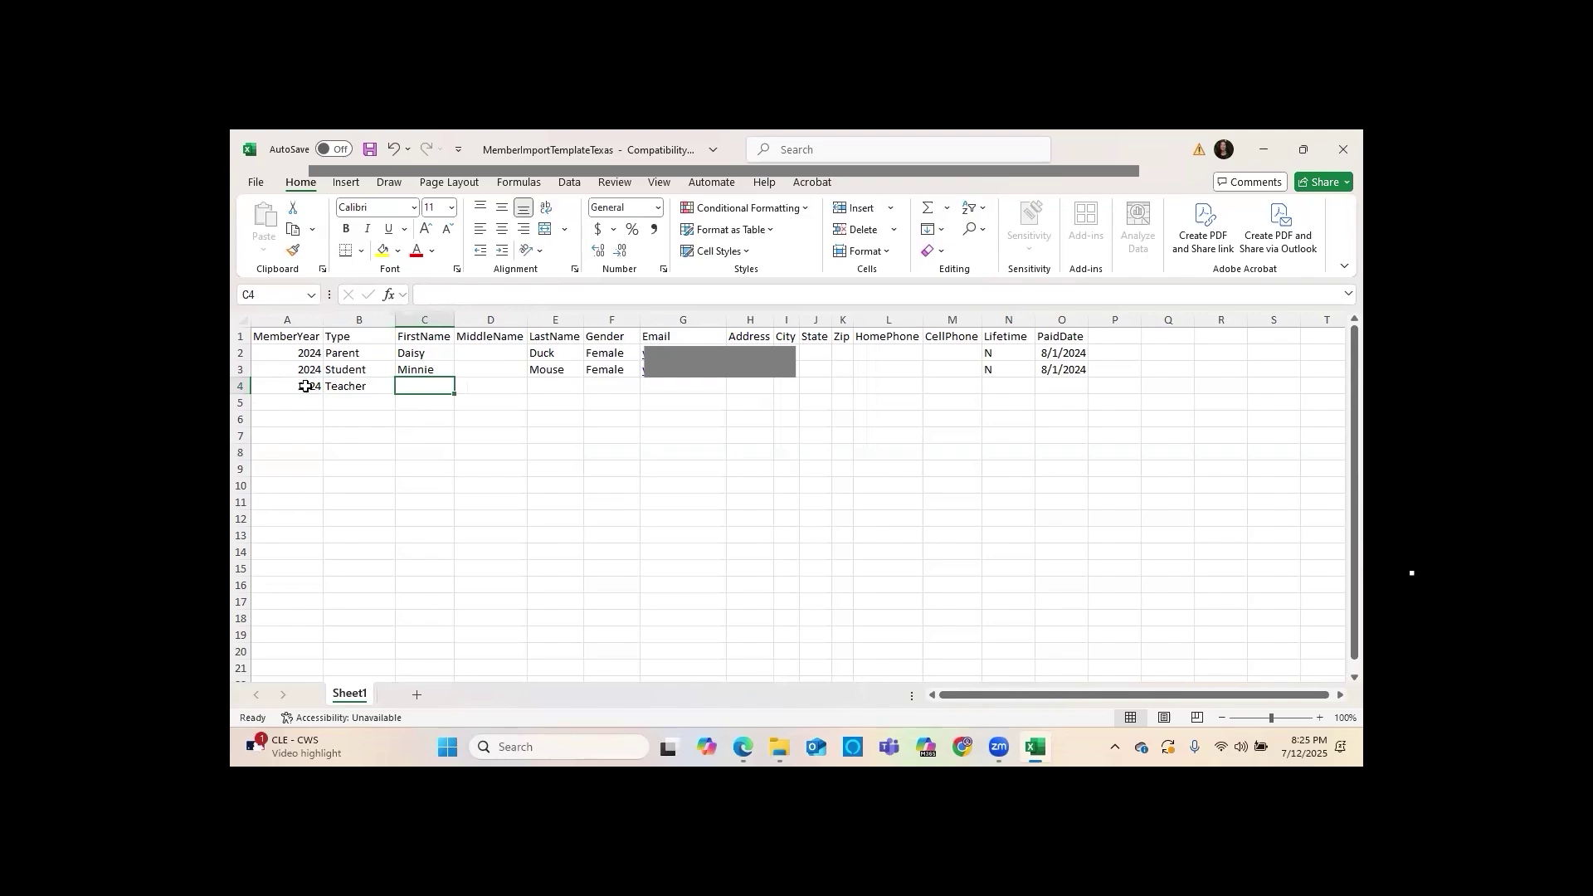
{"action": "type", "text": "Micke"}
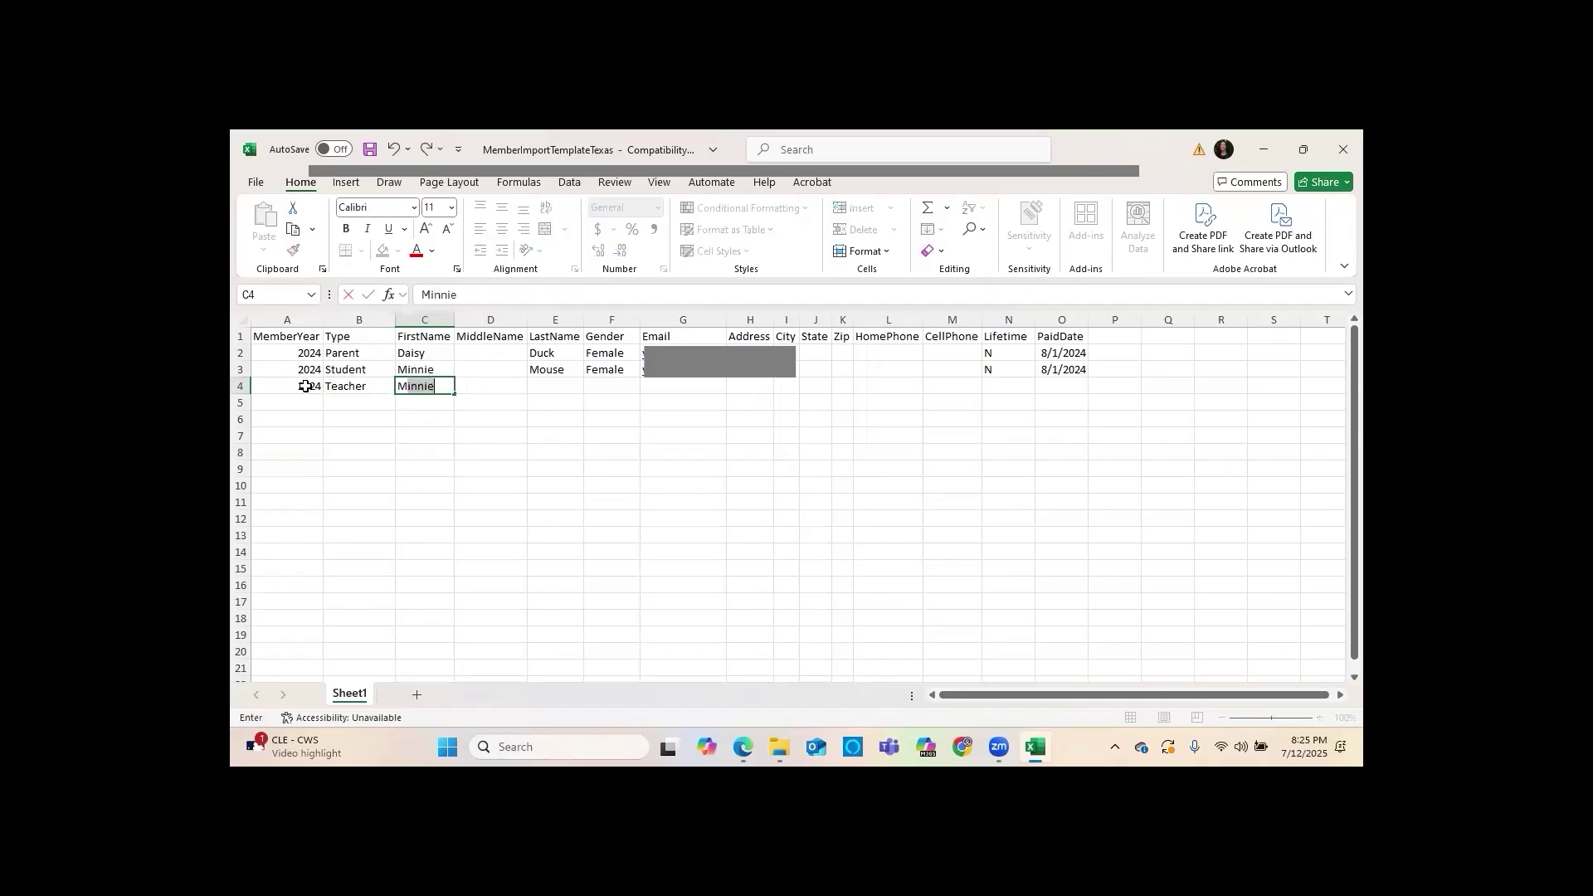
{"action": "type", "text": "y"}
{"action": "key", "text": "Tab"}
{"action": "key", "text": "Tab"}
{"action": "type", "text": "Mouse"}
{"action": "key", "text": "Tab"}
Add gender Male, the member's e-mail, Lifetime N and PaidDate 8/1/24 to row 4
{"action": "type", "text": "Male"}
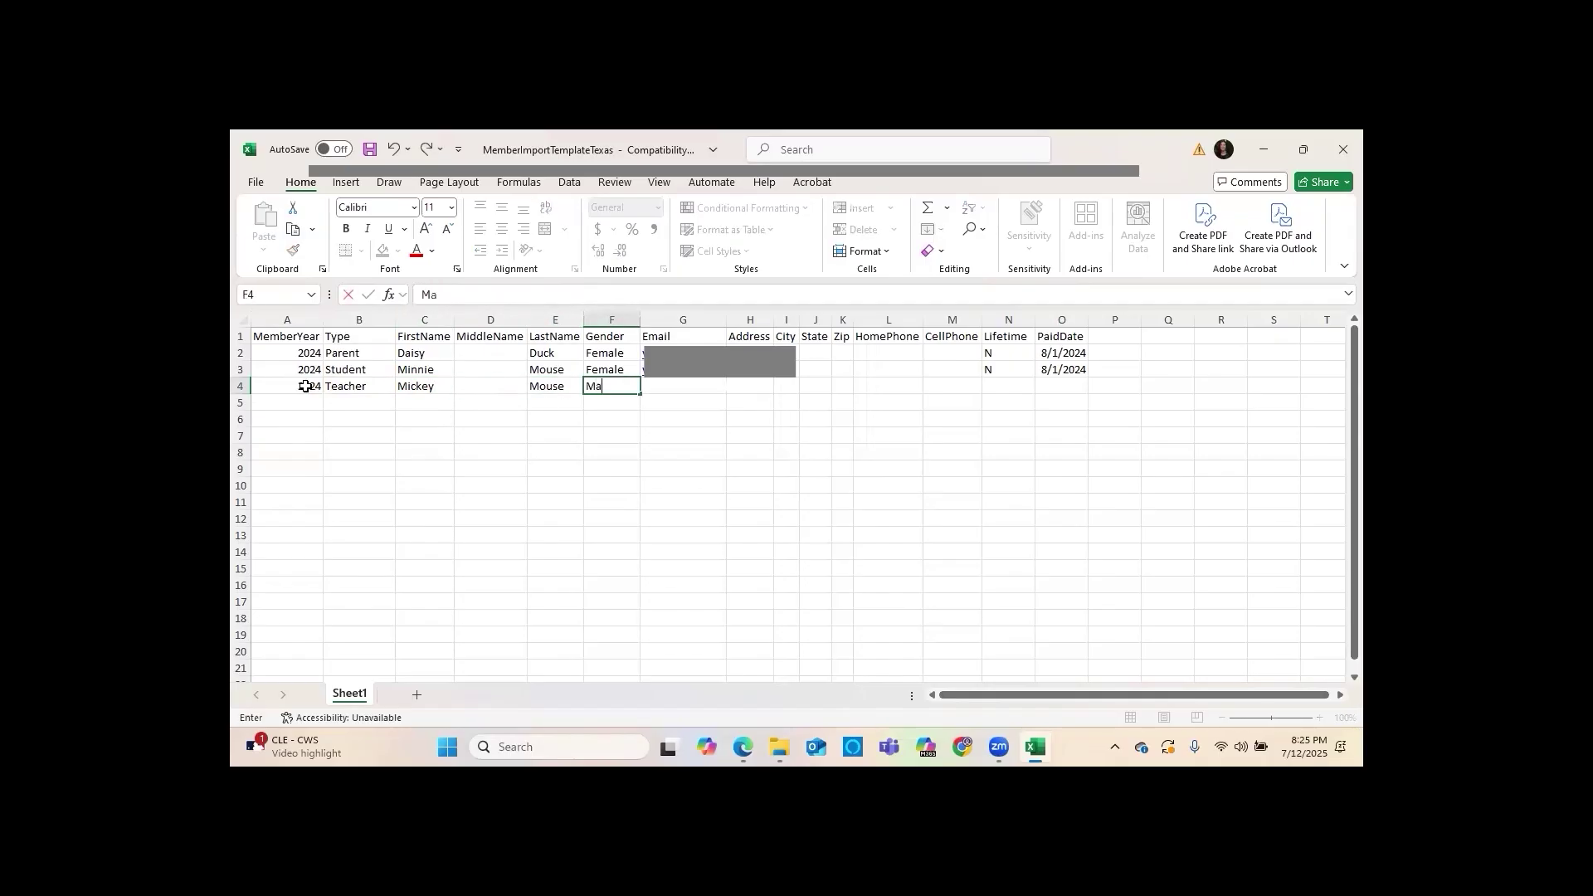
{"action": "key", "text": "Tab"}
{"action": "key", "text": "Tab"}
{"action": "key", "text": "Tab"}
{"action": "key", "text": "Tab"}
{"action": "key", "text": "Tab"}
{"action": "key", "text": "Tab"}
{"action": "key", "text": "Tab"}
{"action": "key", "text": "Tab"}
{"action": "type", "text": "N"}
{"action": "key", "text": "Tab"}
{"action": "type", "text": "8/1/24"}
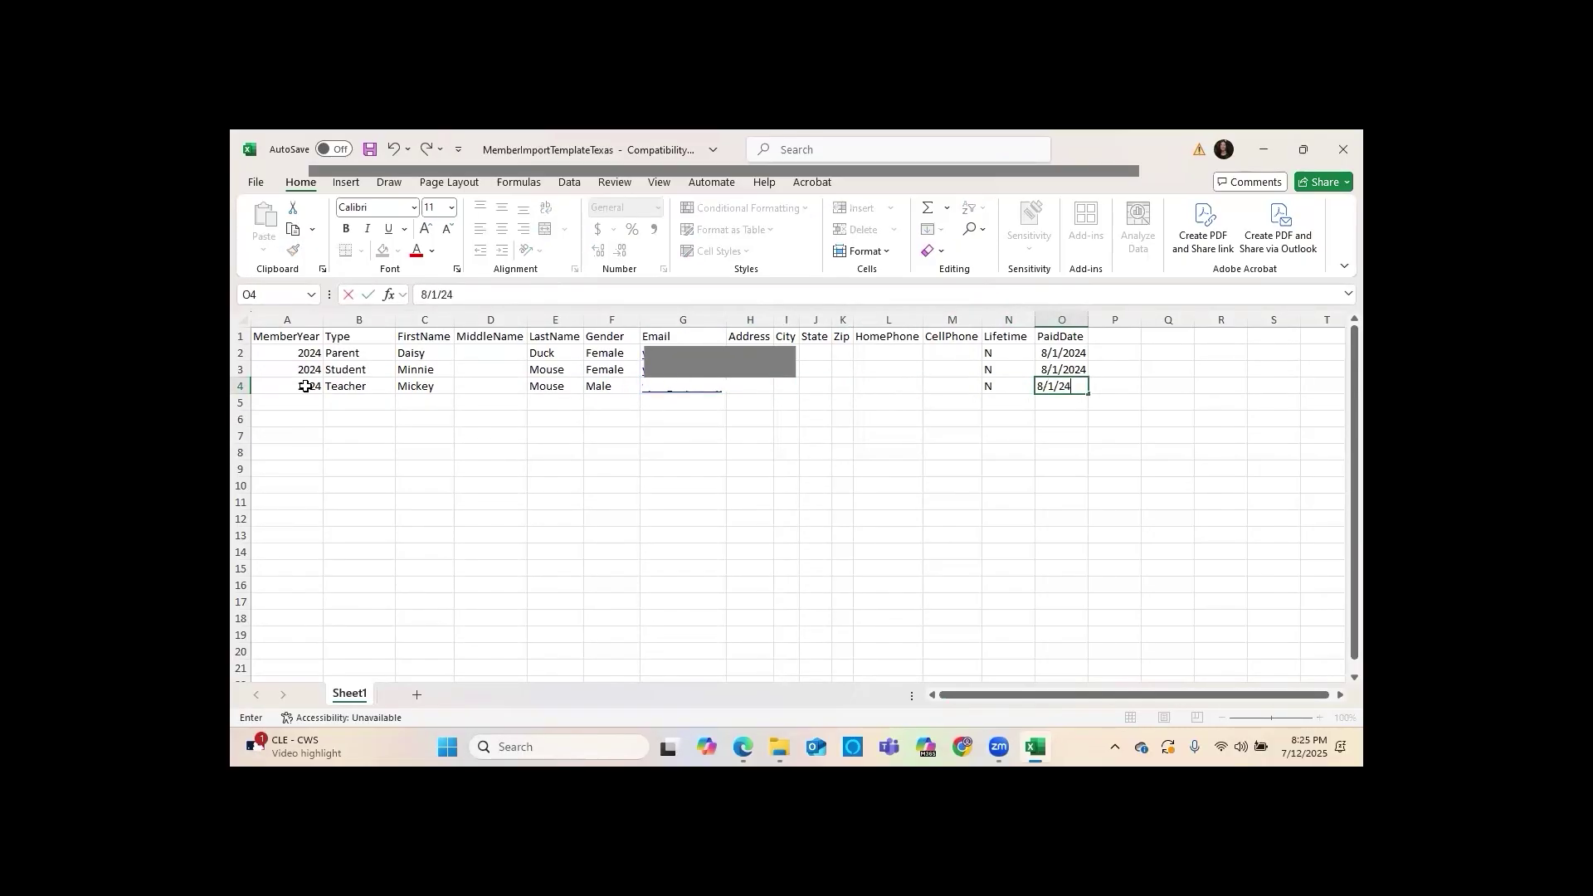
{"action": "left_click", "coordinate": [399, 472]}
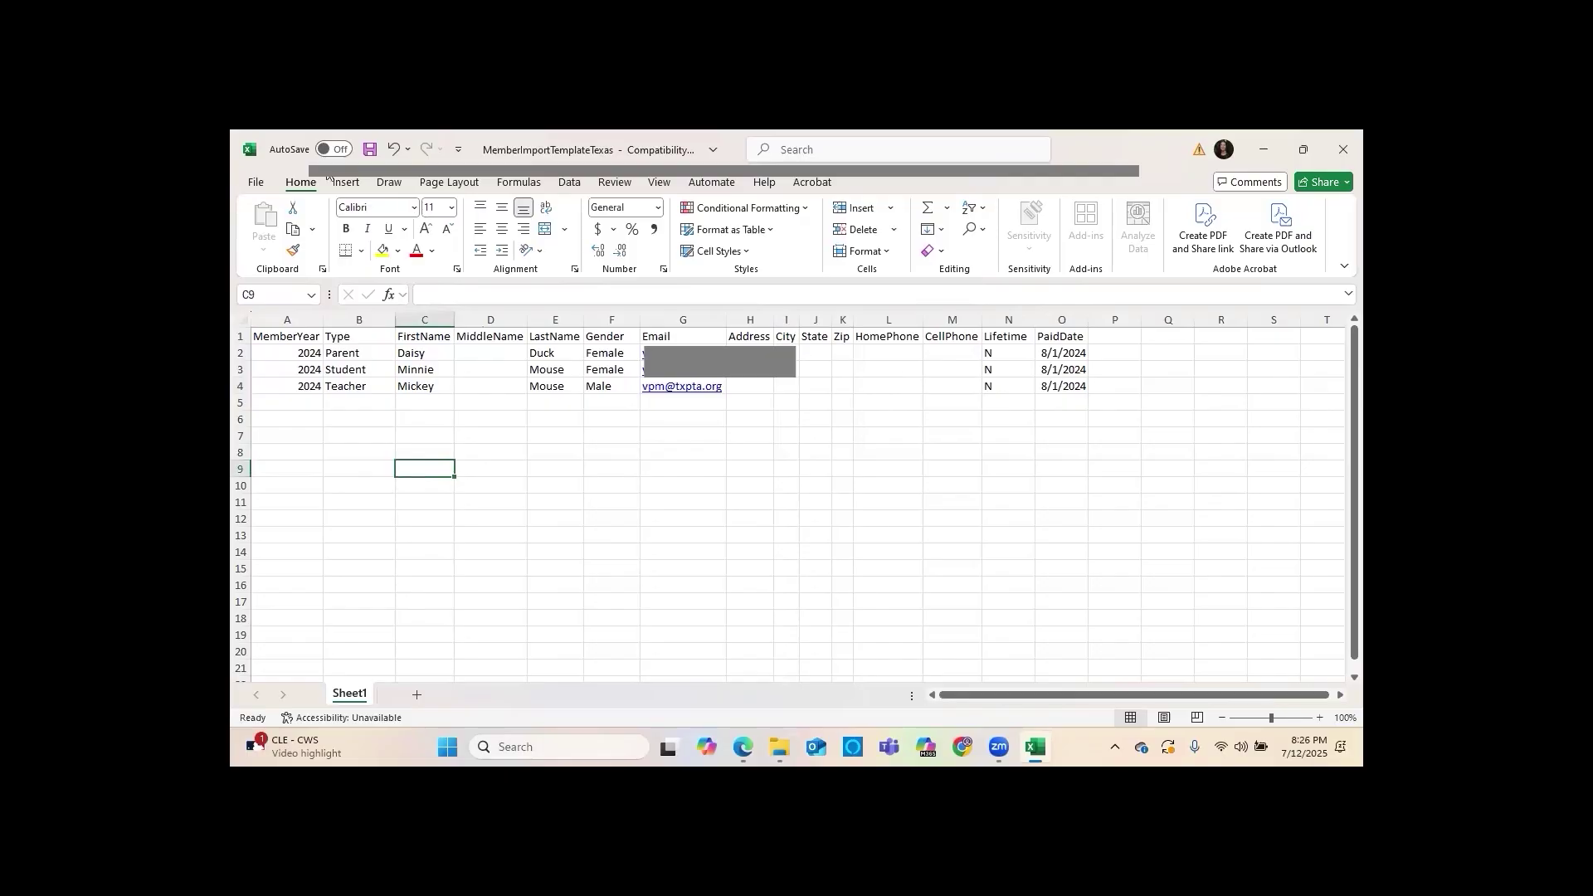
{"action": "left_click", "coordinate": [267, 189]}
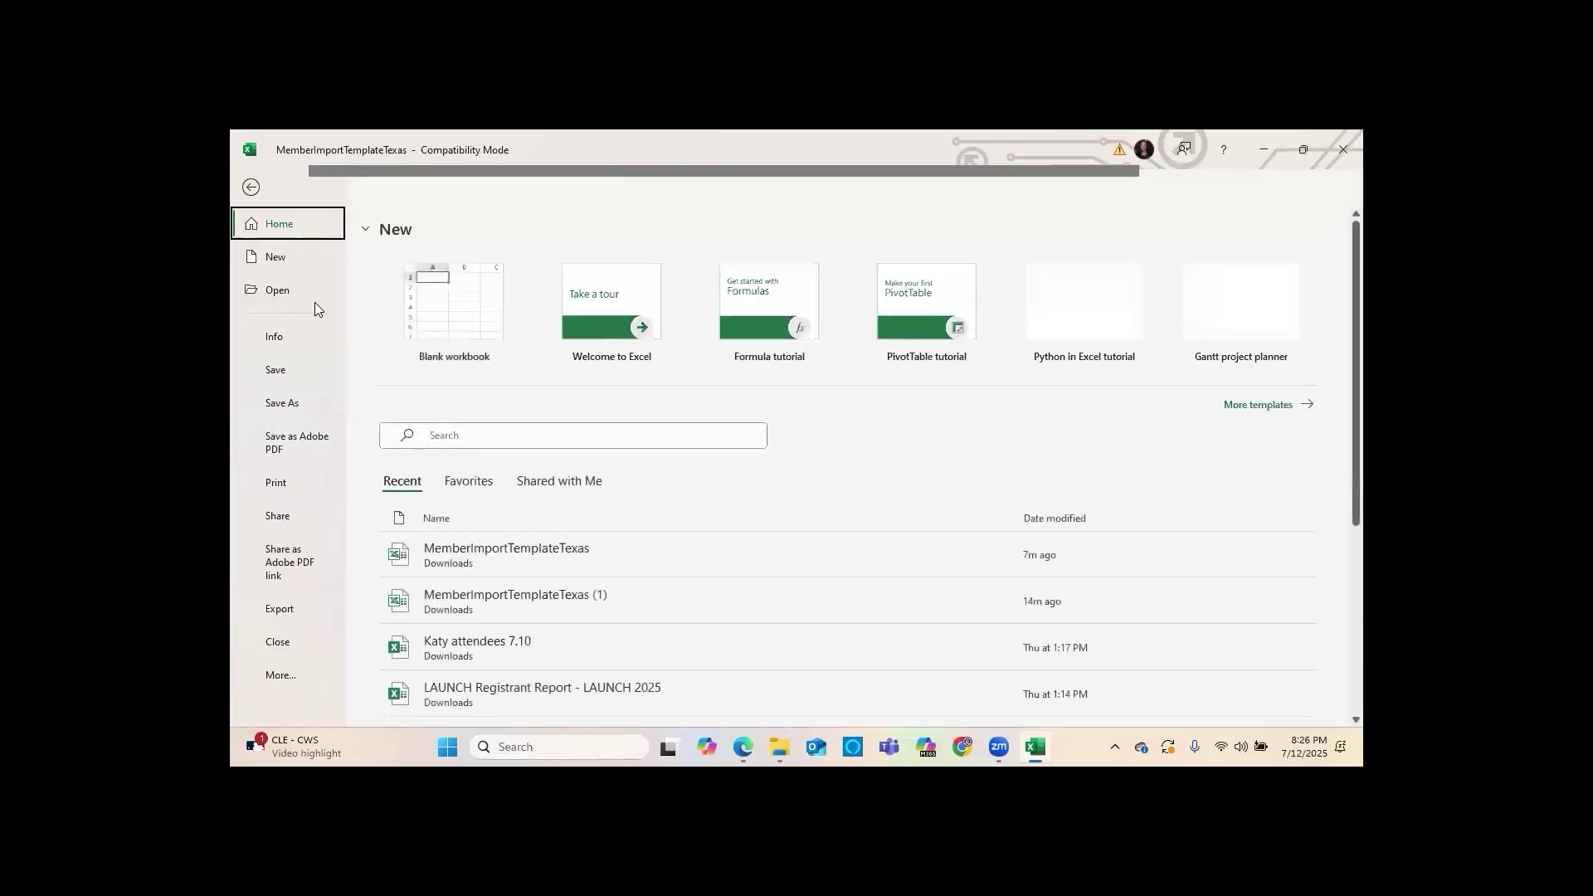
Choose Save a Copy and set the file type to CSV (Comma delimited) (*.csv)
{"action": "left_click", "coordinate": [304, 404]}
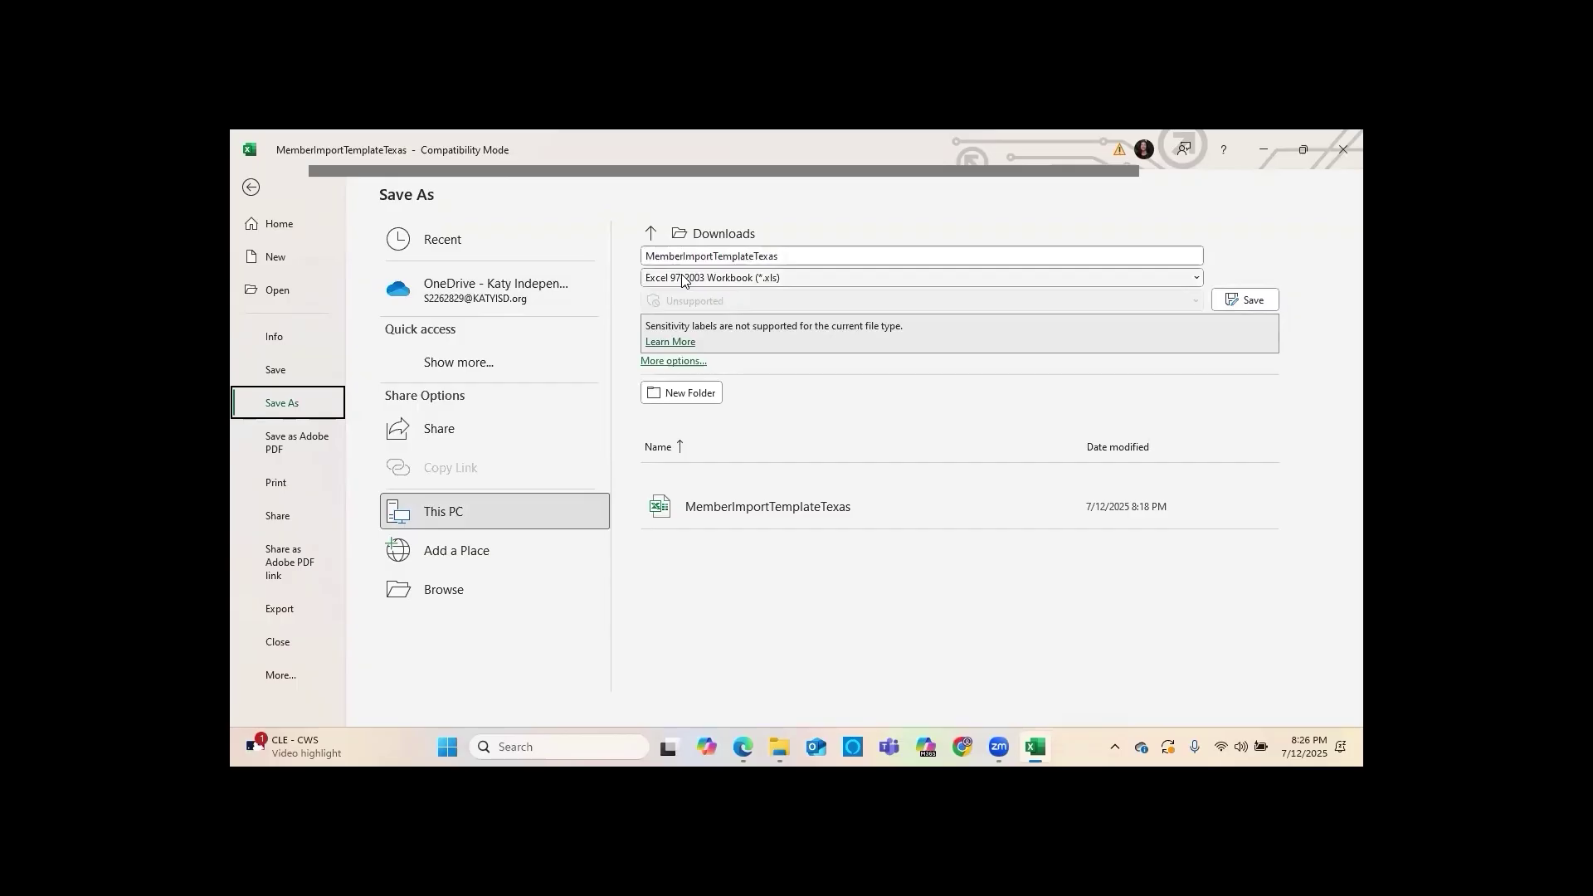
{"action": "left_click", "coordinate": [684, 278]}
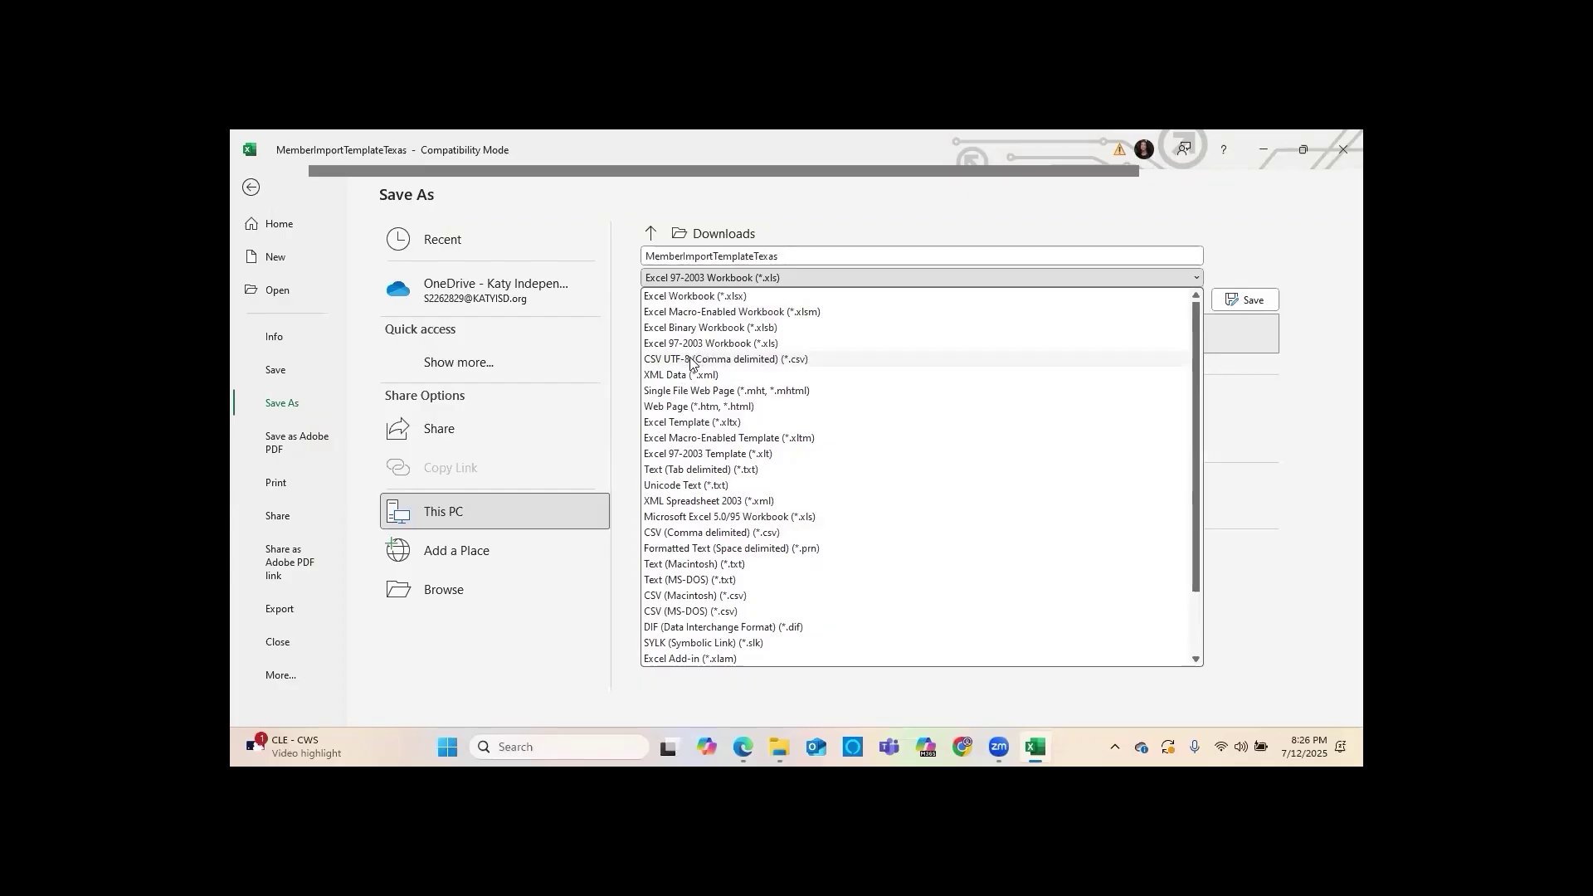
{"action": "left_click", "coordinate": [710, 533]}
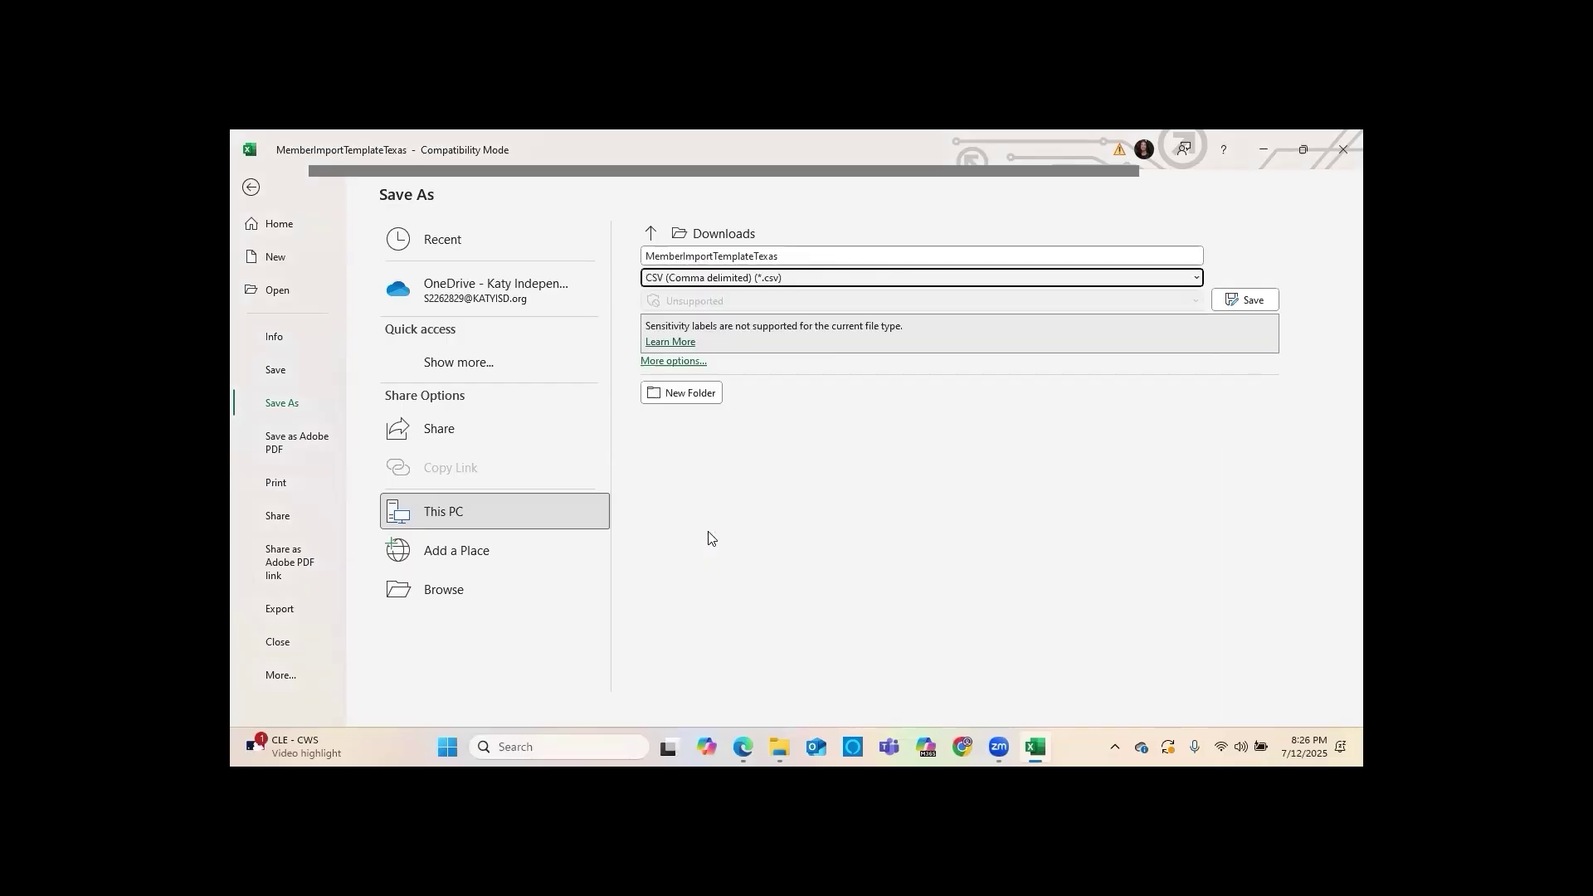
{"action": "left_click", "coordinate": [749, 257]}
Save the sheet under the file name upload.8.1 as CSV
{"action": "double_click", "coordinate": [750, 257]}
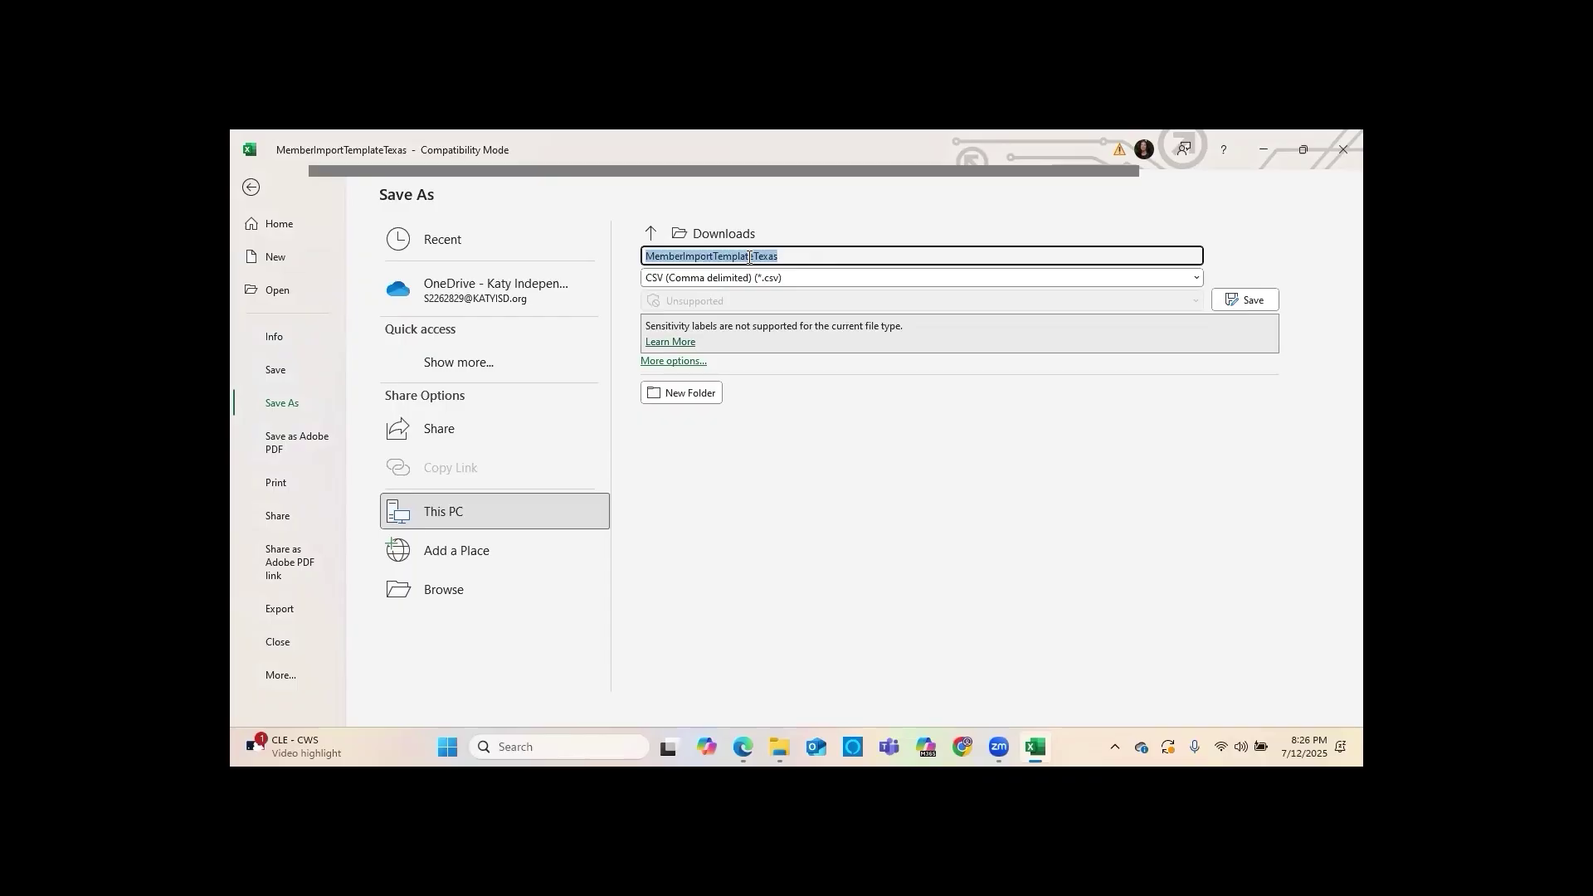
{"action": "type", "text": "upload.8.1"}
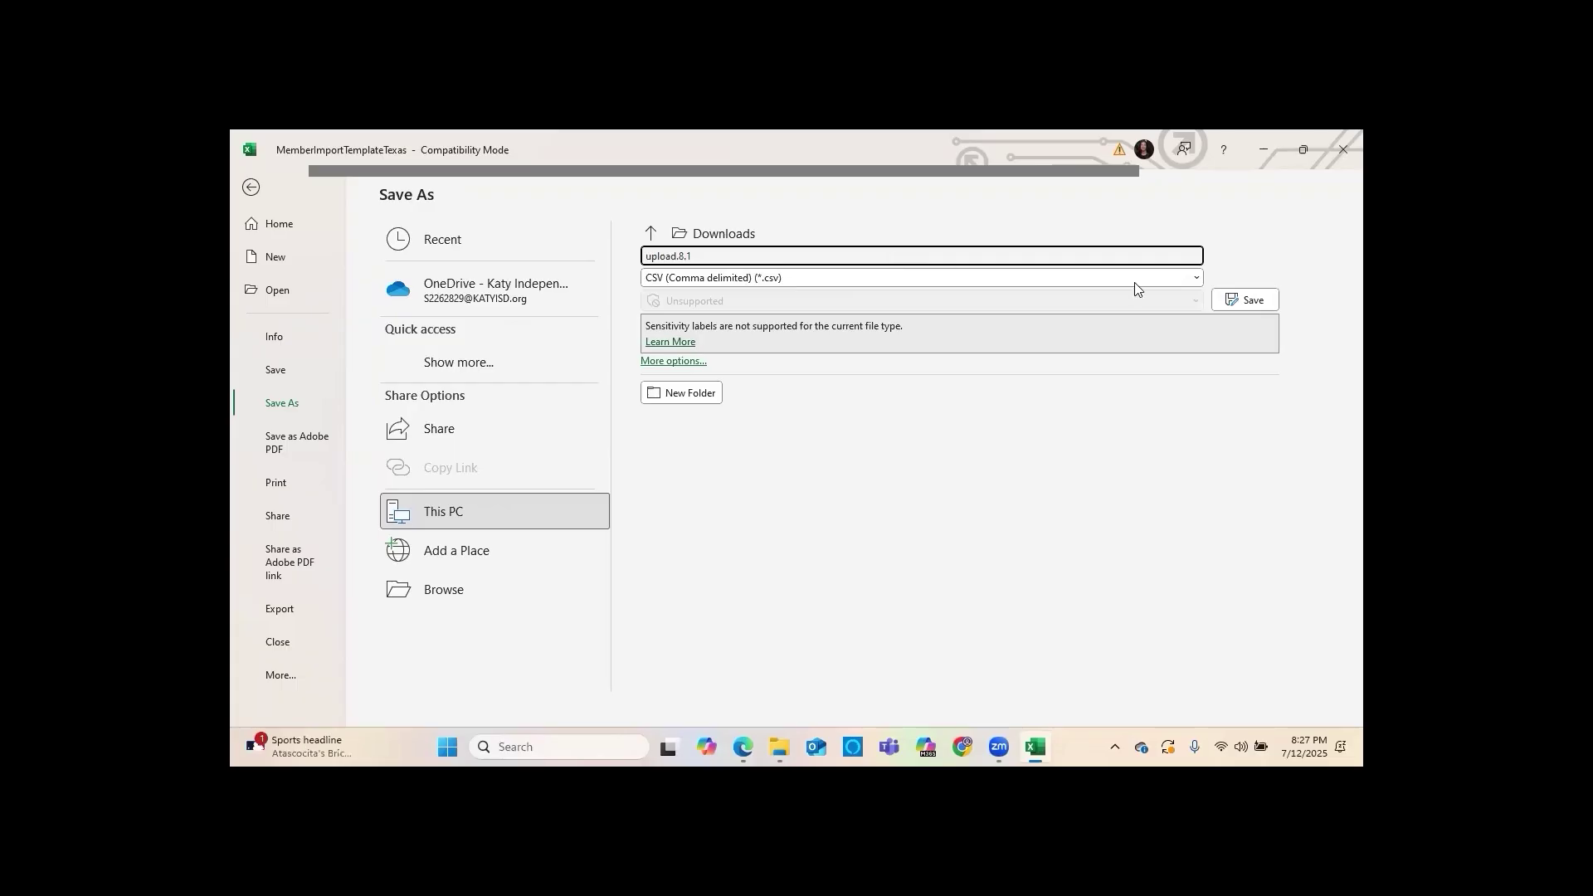
{"action": "left_click", "coordinate": [1241, 300]}
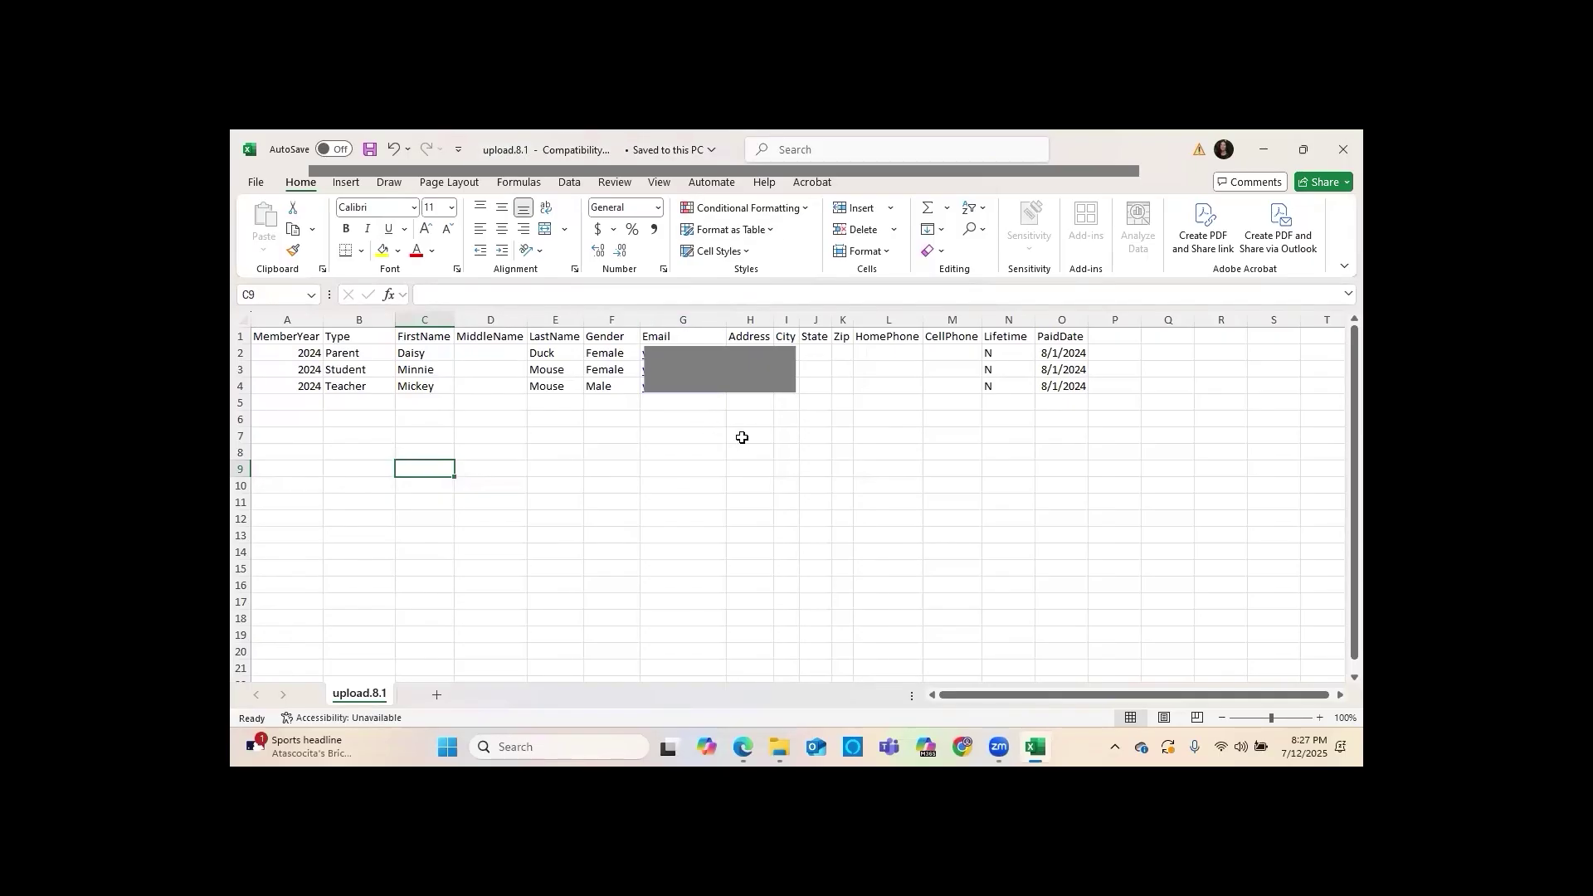
Close Excel and Print Directory, then select upload.8.1 on the Import Members page
{"action": "left_click", "coordinate": [1343, 149]}
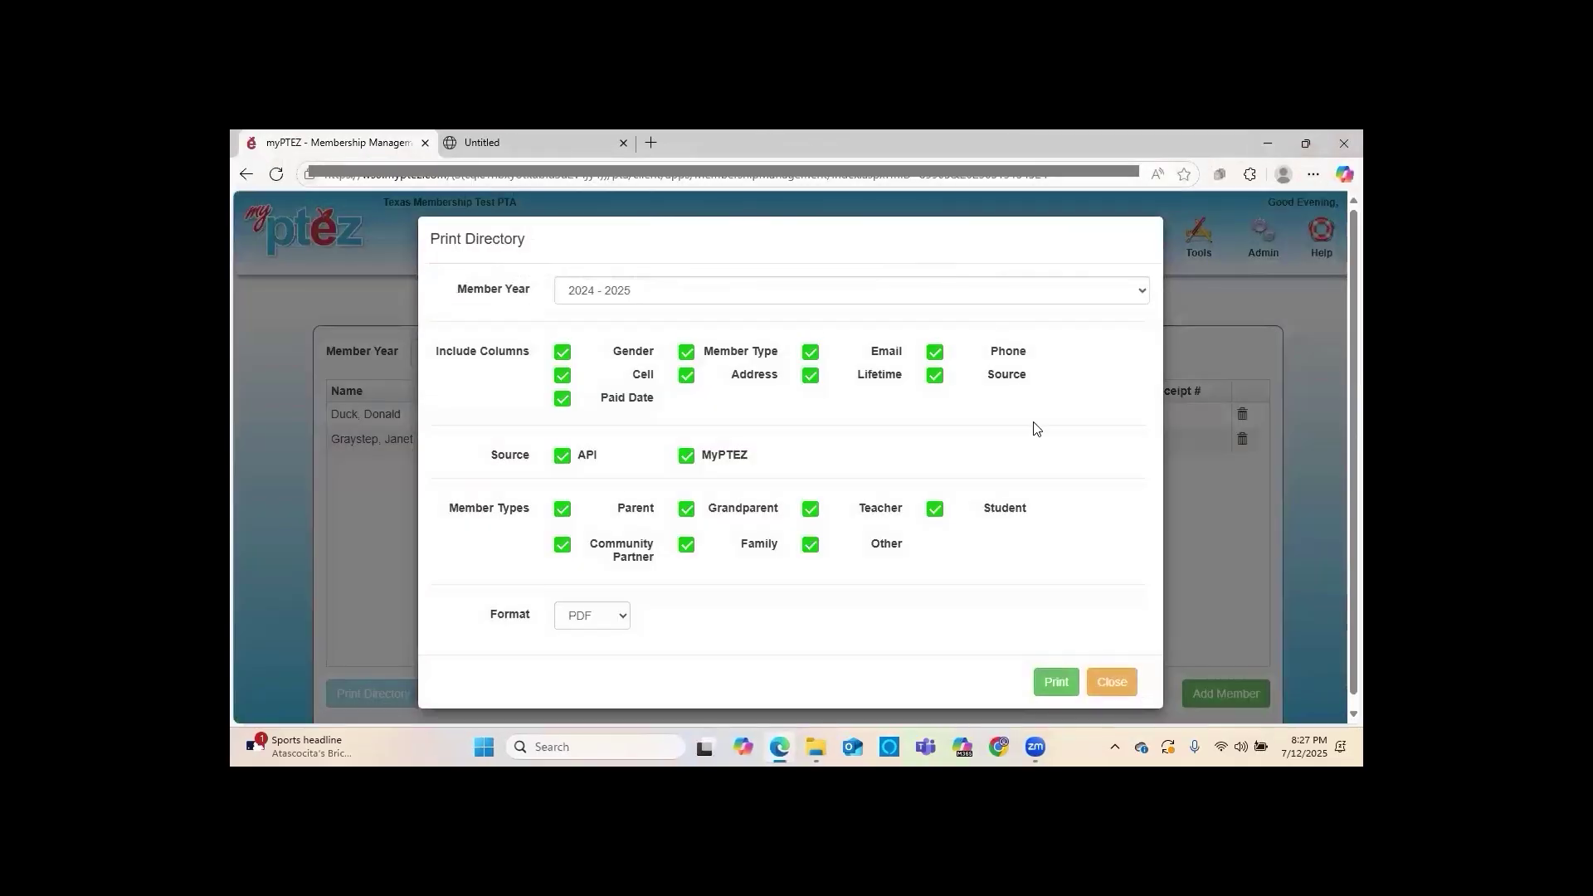
{"action": "left_click", "coordinate": [1110, 684]}
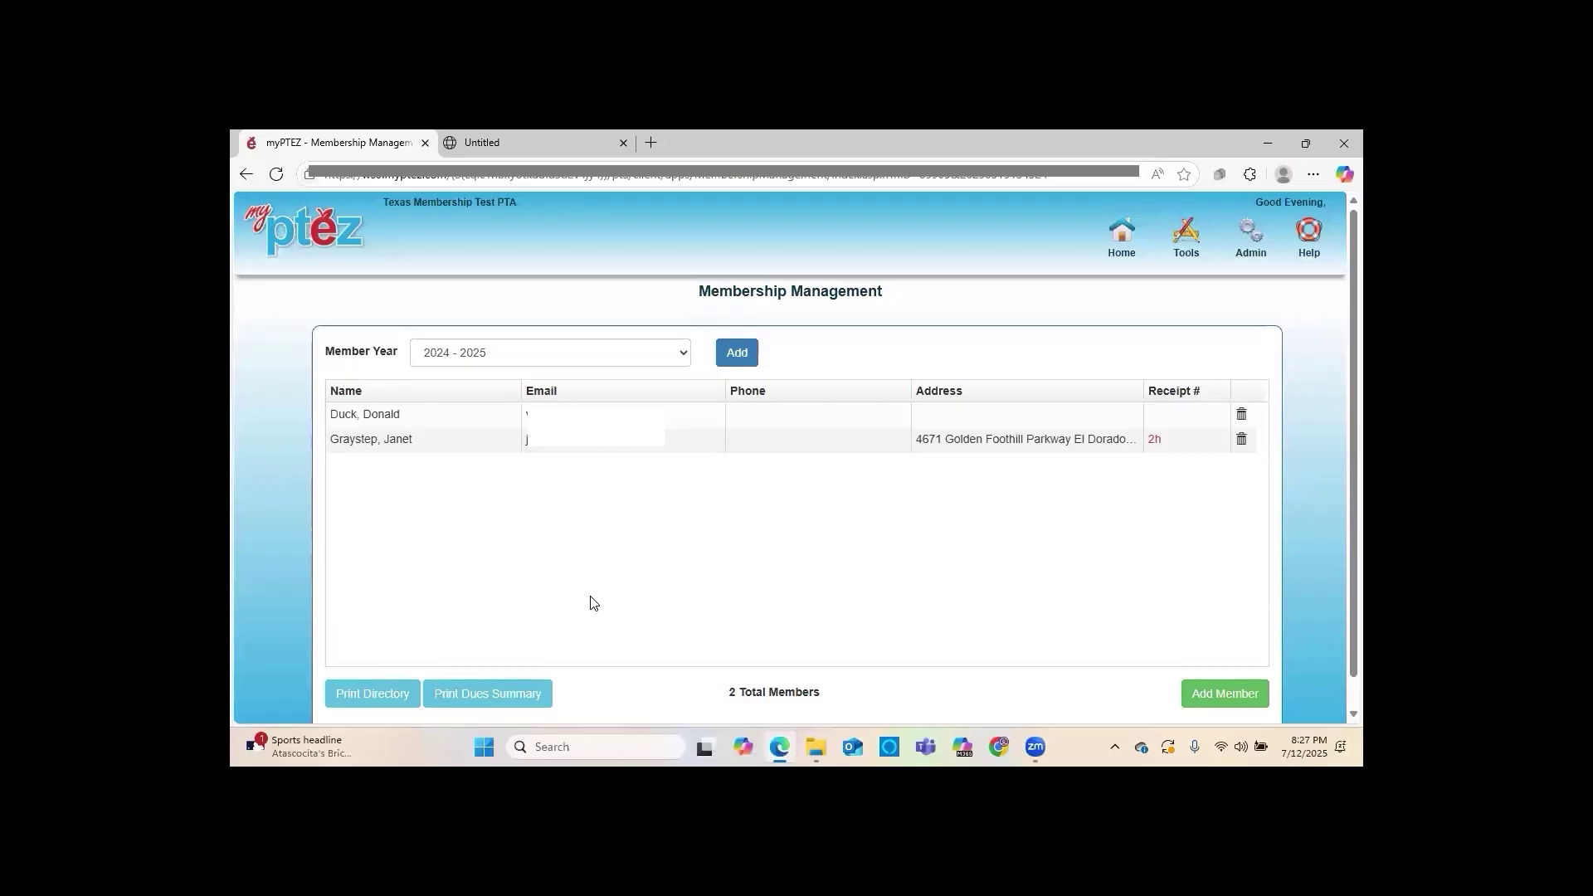
{"action": "left_click", "coordinate": [1184, 252]}
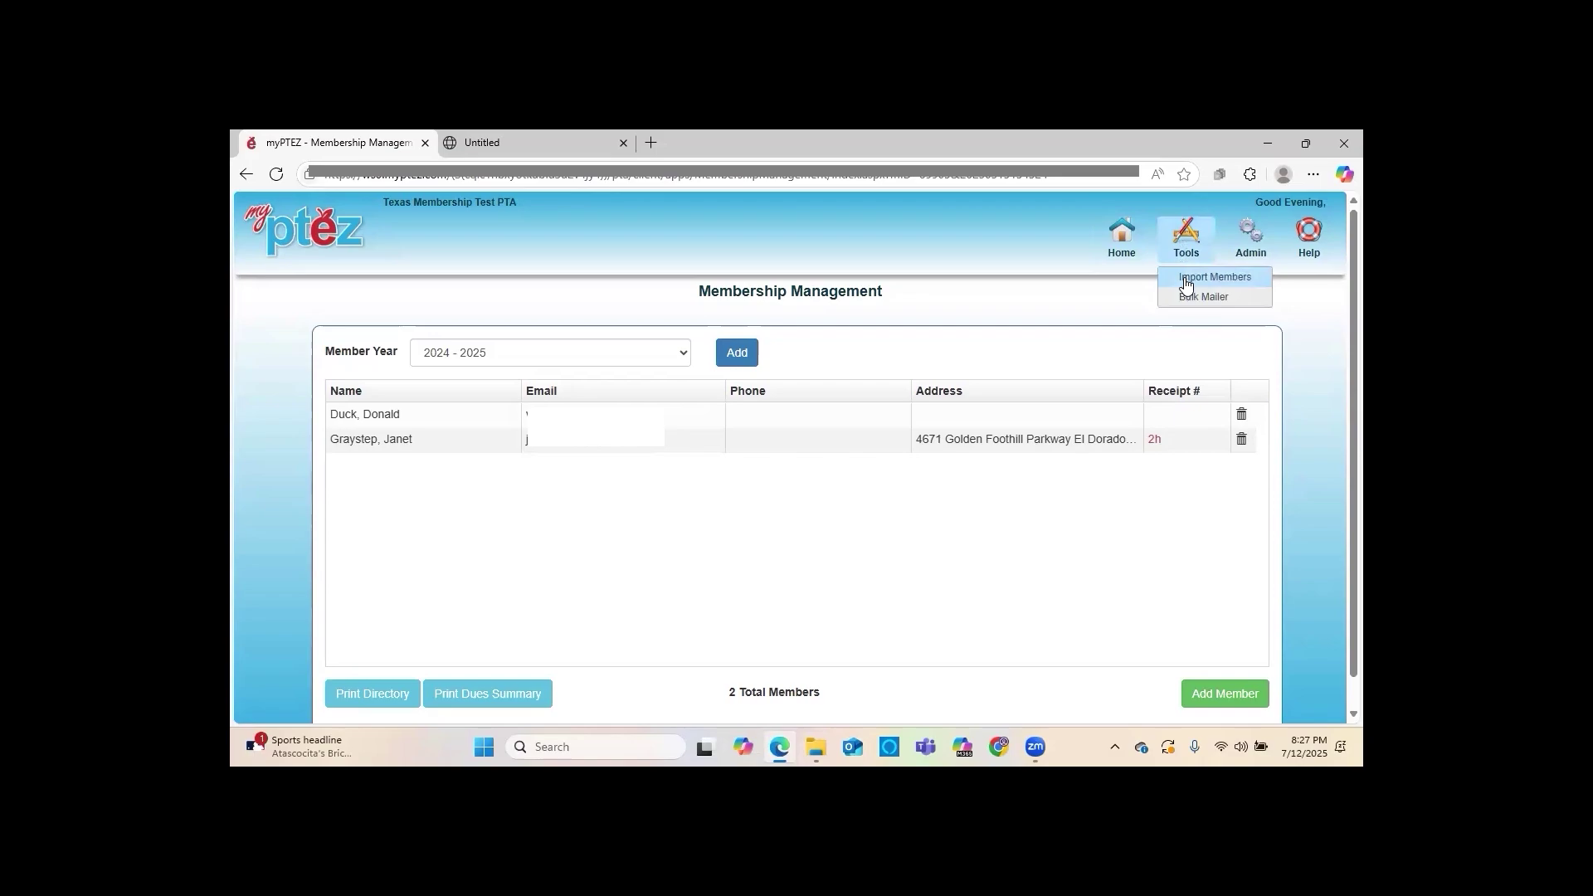
{"action": "left_click", "coordinate": [1187, 280]}
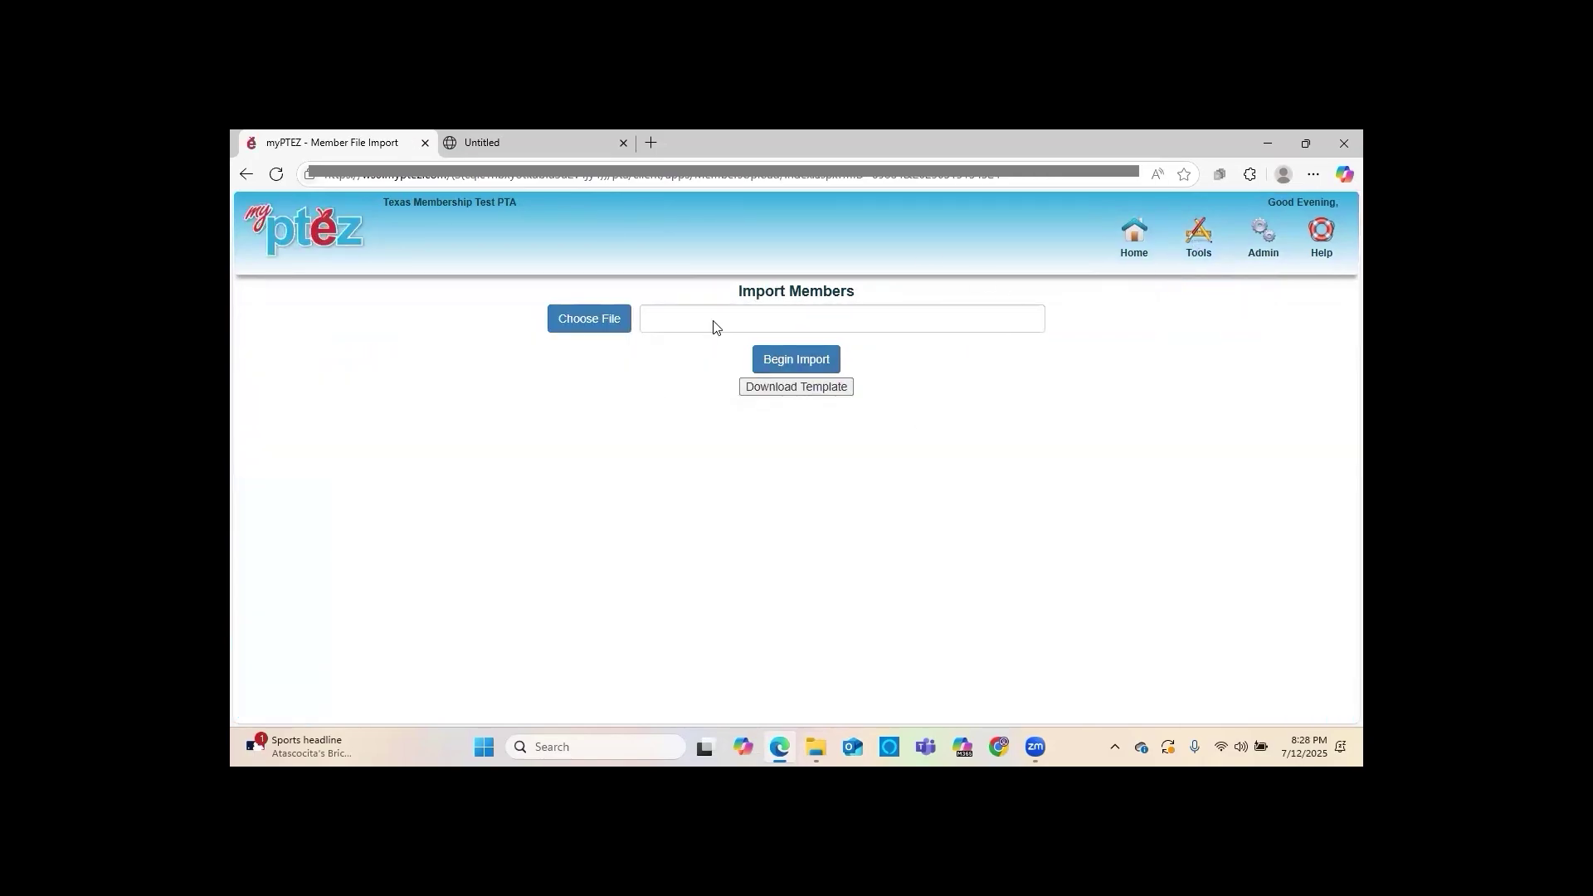
{"action": "left_click", "coordinate": [596, 326]}
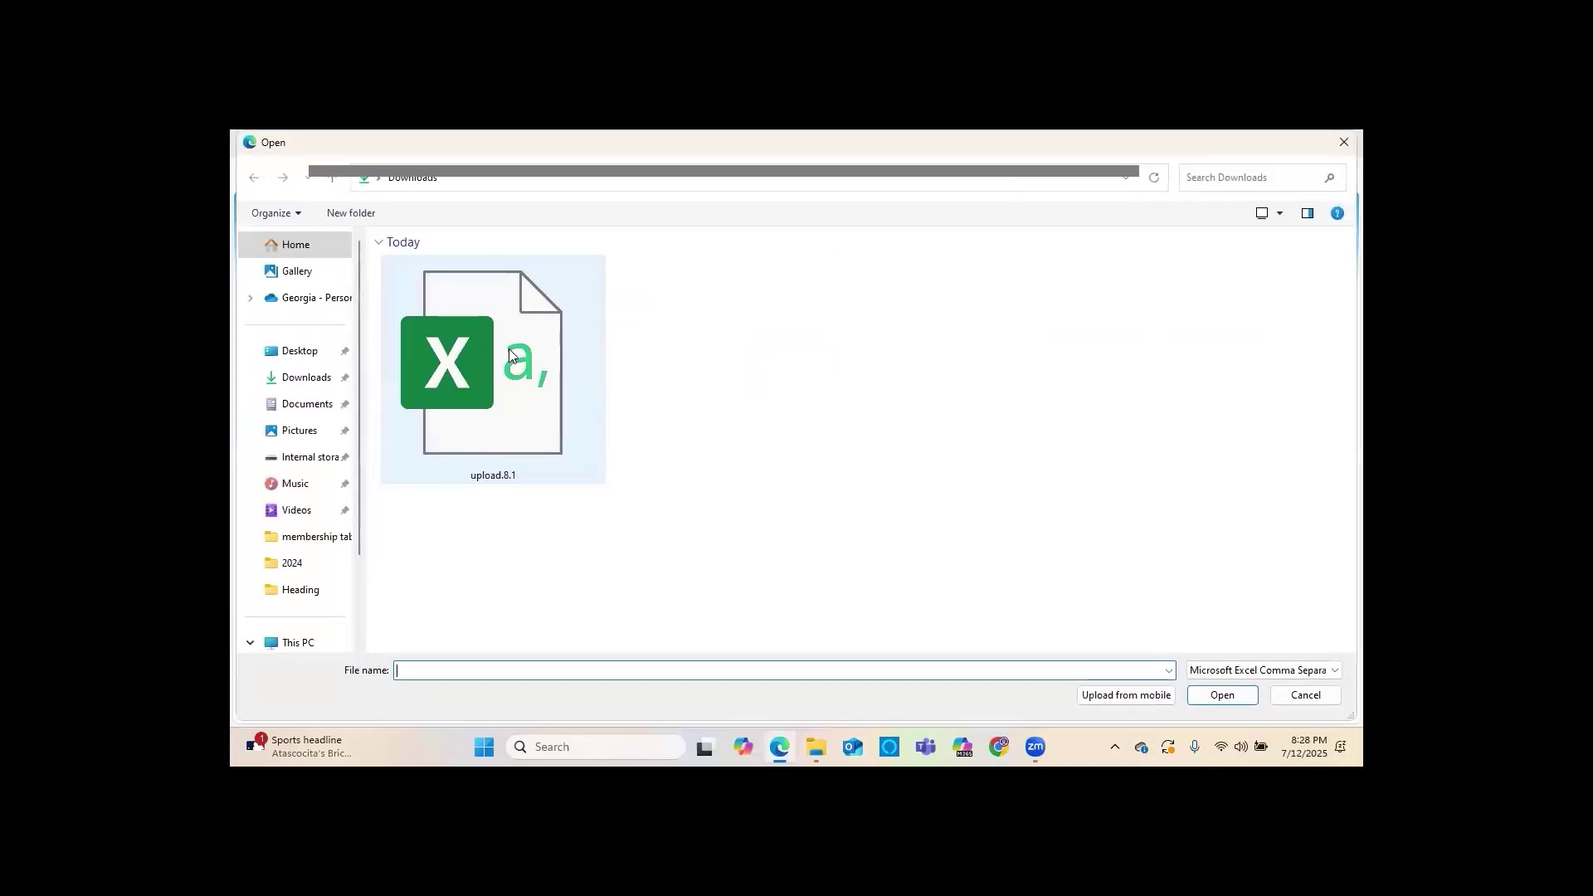
{"action": "double_click", "coordinate": [502, 398]}
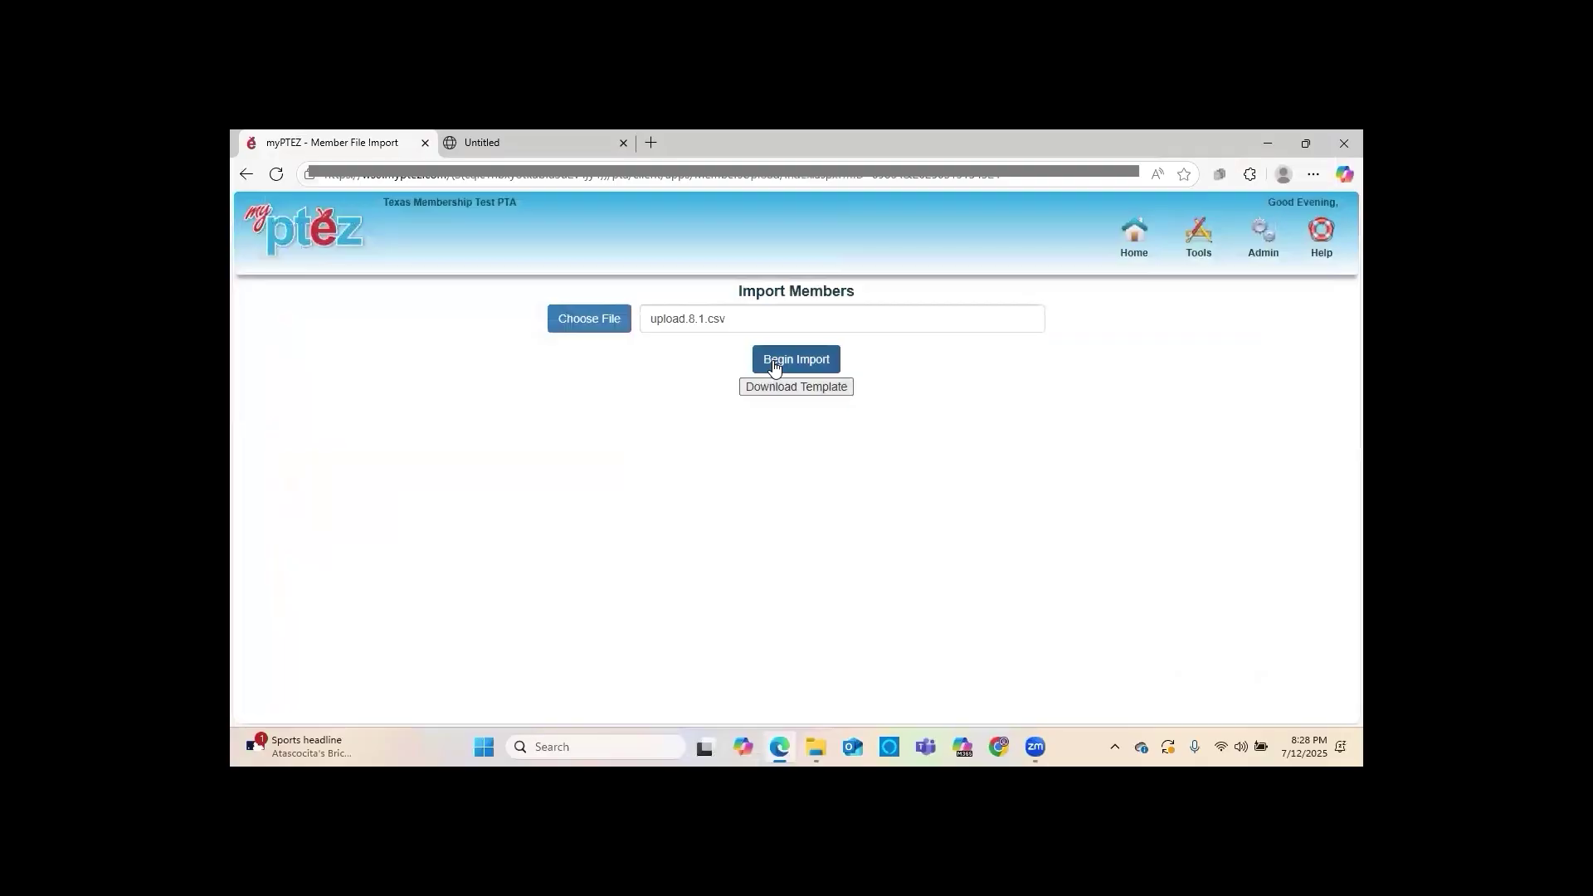
Run the import and check the results: 3 added, 0 updated, 0 skipped
{"action": "left_click", "coordinate": [774, 364]}
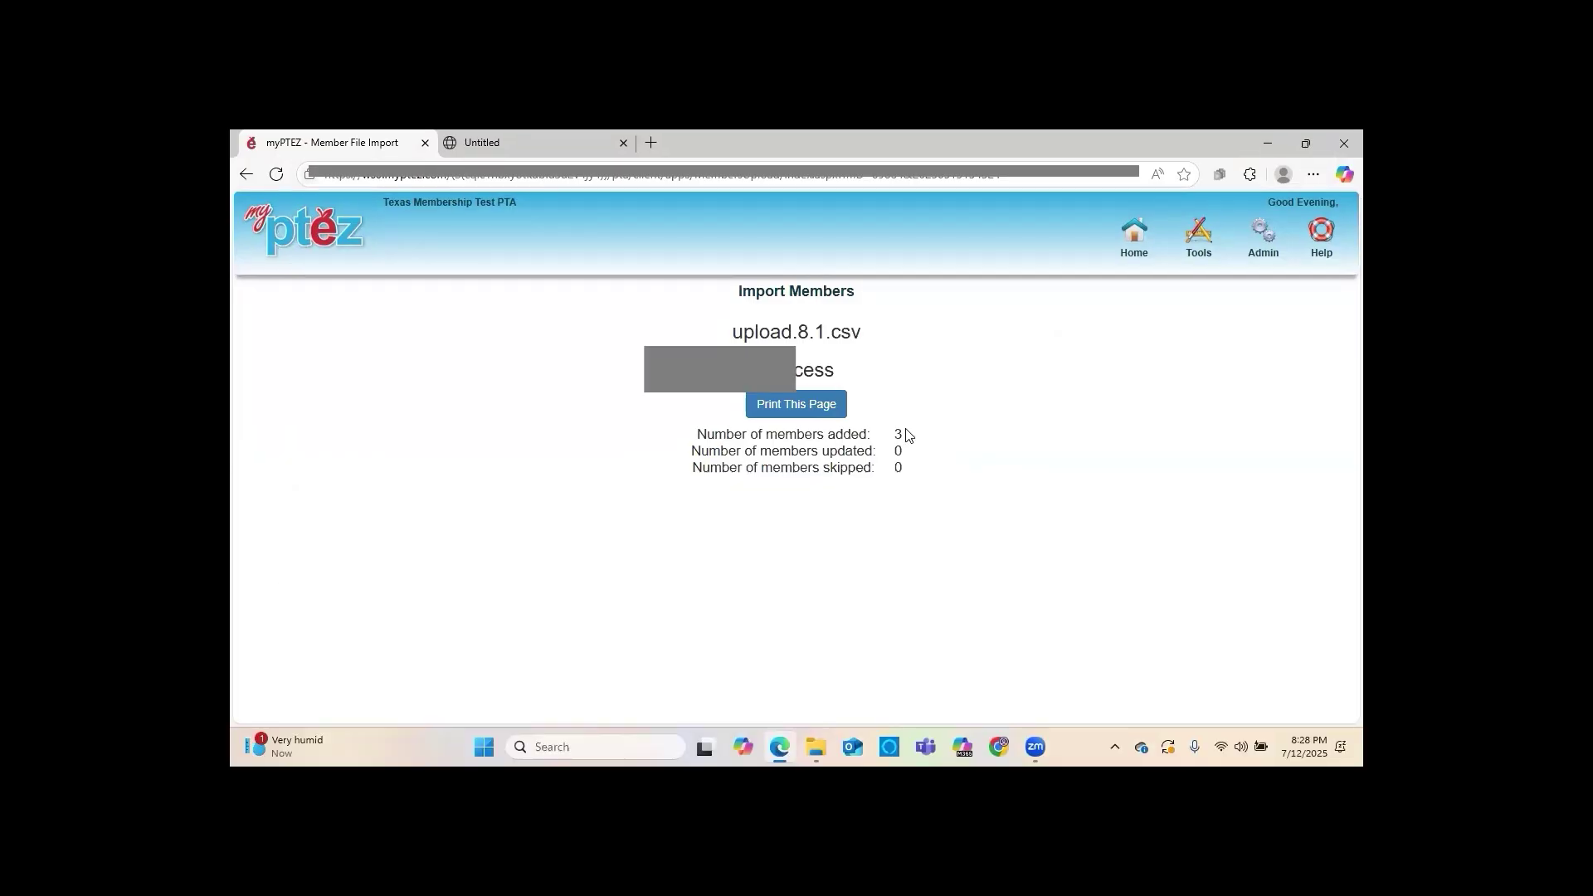
{"action": "left_click_drag", "start_coordinate": [905, 432], "coordinate": [909, 470]}
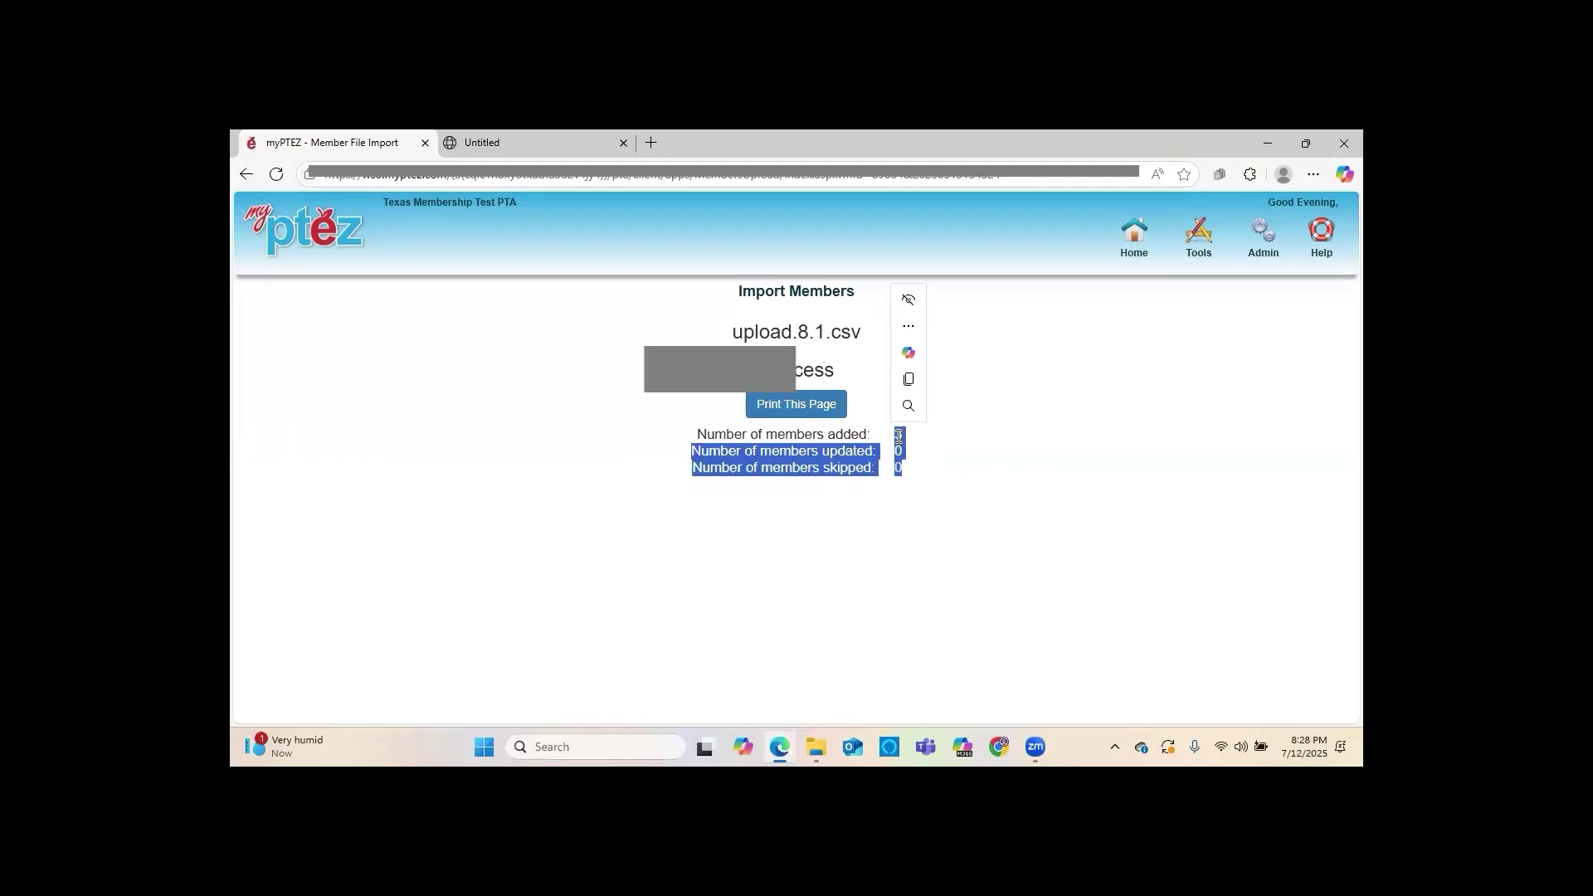
{"action": "left_click", "coordinate": [906, 442]}
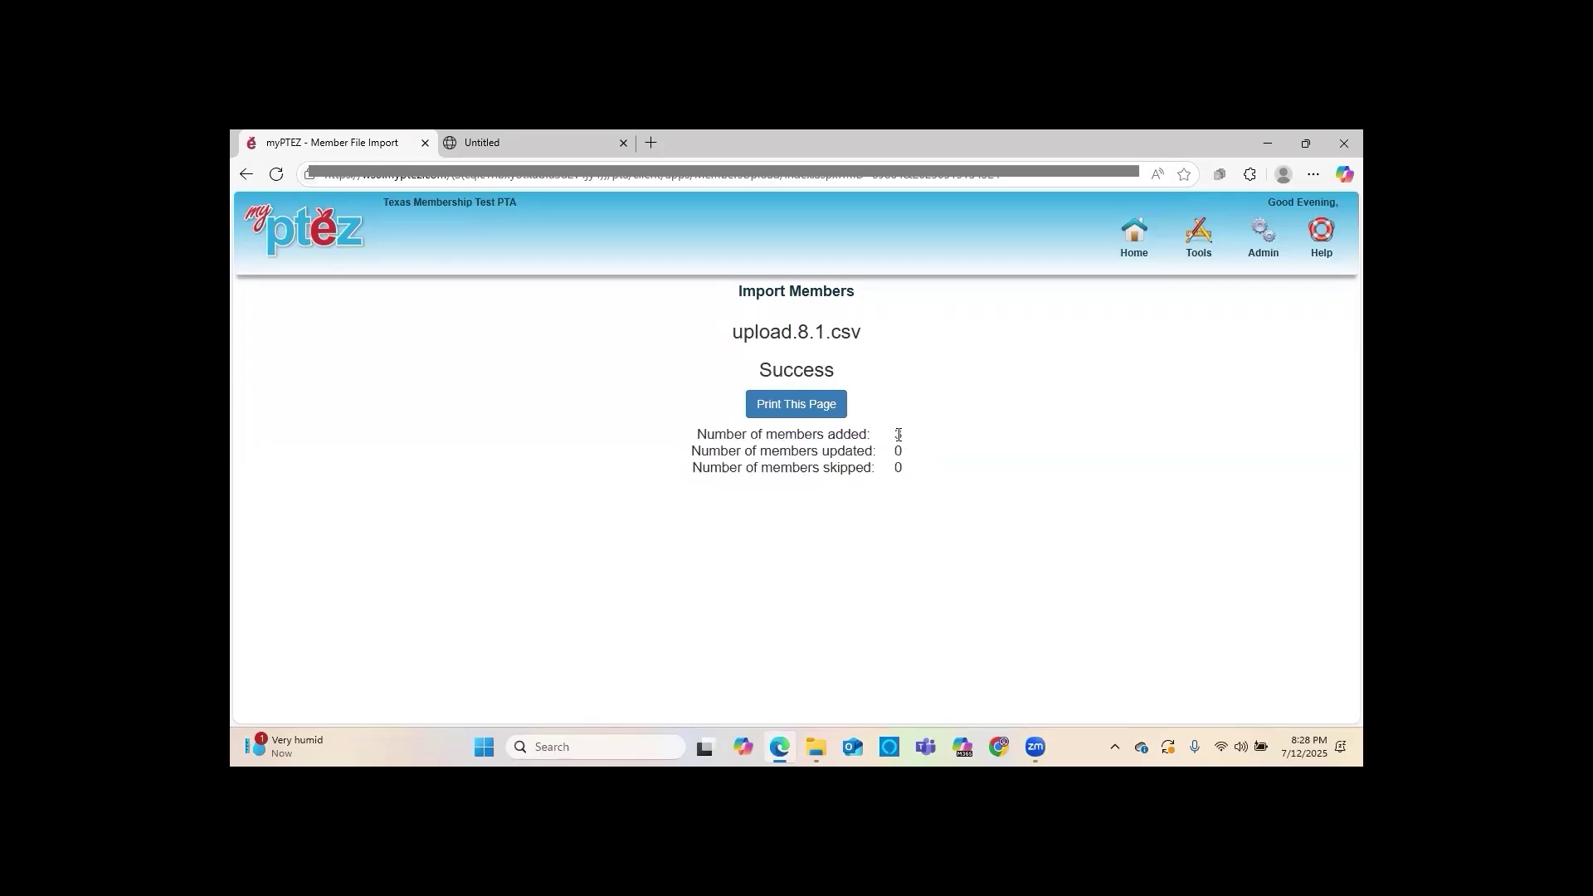
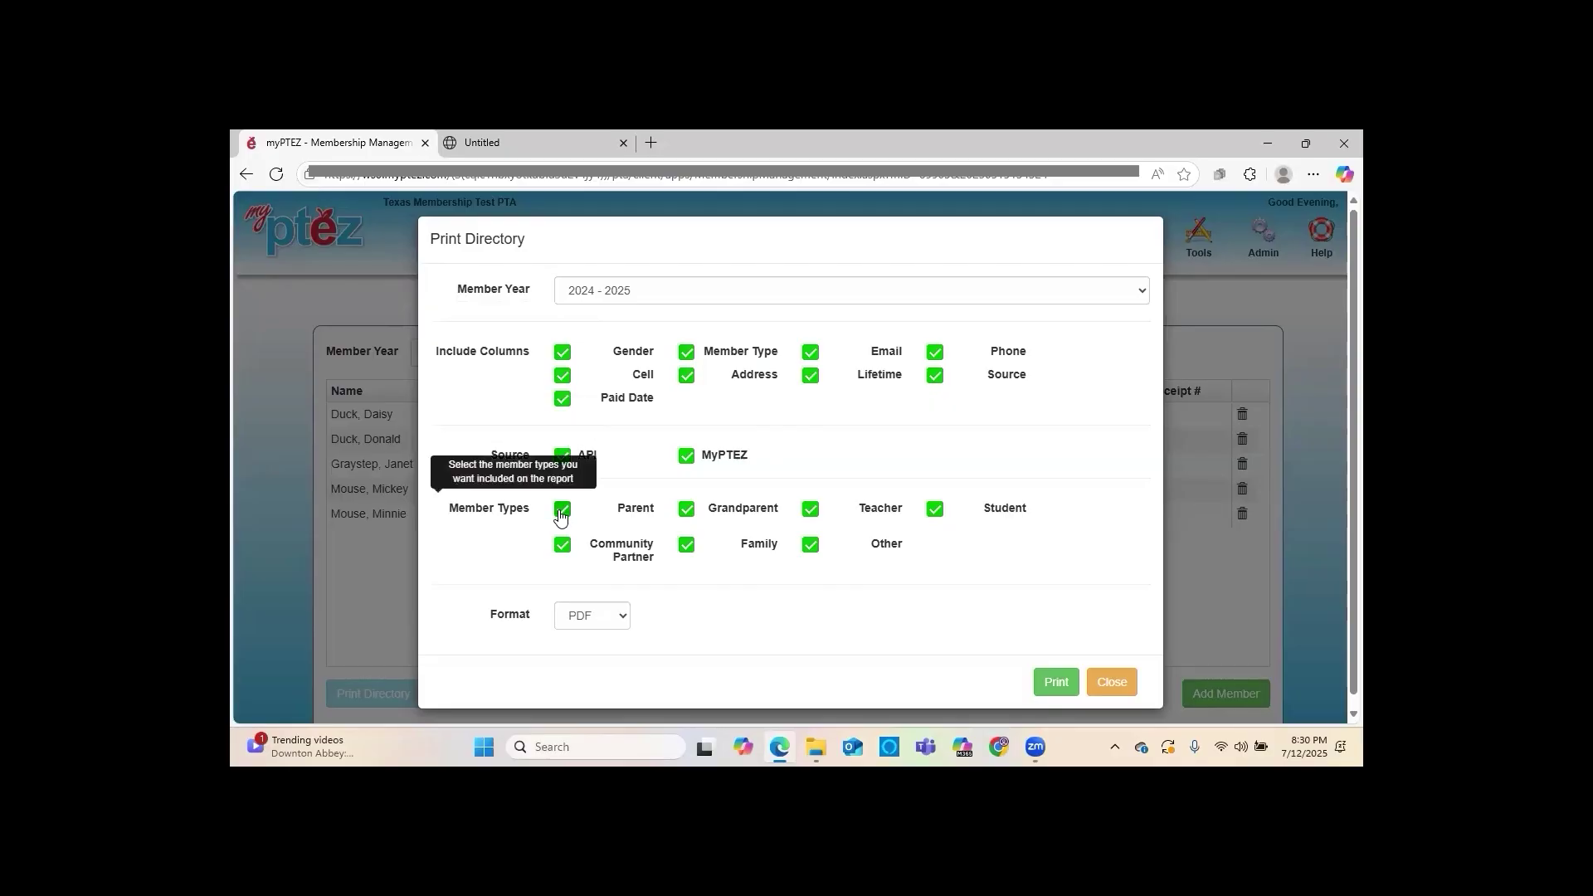
Uncheck Community Partner, Family, Grandparent and Student, print the Teacher-only directory PDF, then return to settings
{"action": "left_click", "coordinate": [563, 545]}
{"action": "left_click", "coordinate": [686, 545]}
{"action": "left_click", "coordinate": [686, 508]}
{"action": "left_click", "coordinate": [935, 509]}
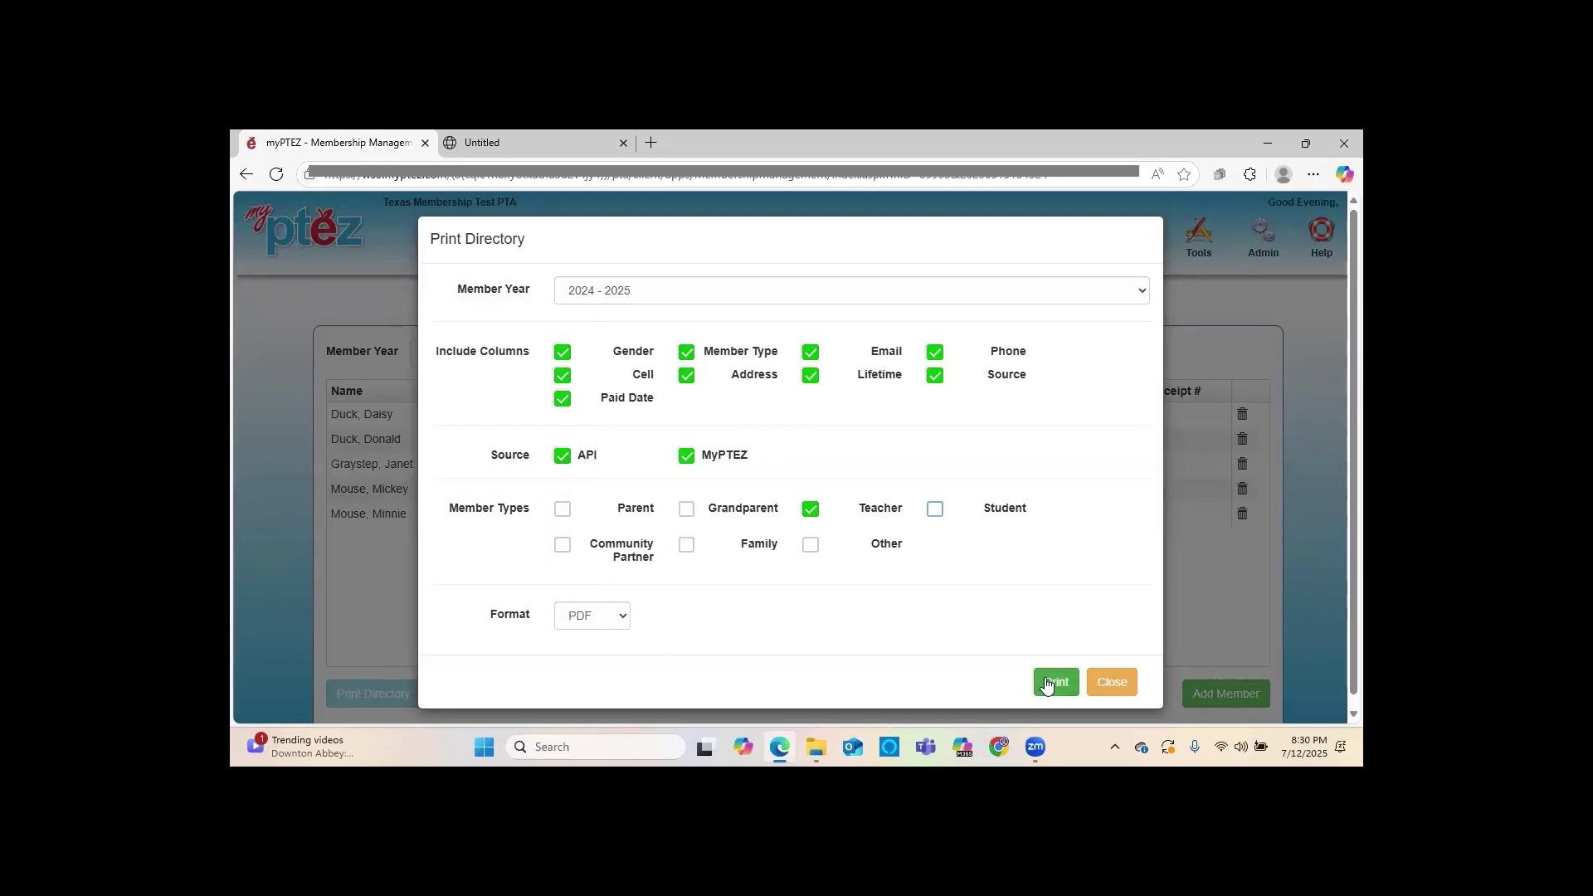
{"action": "left_click", "coordinate": [1054, 680]}
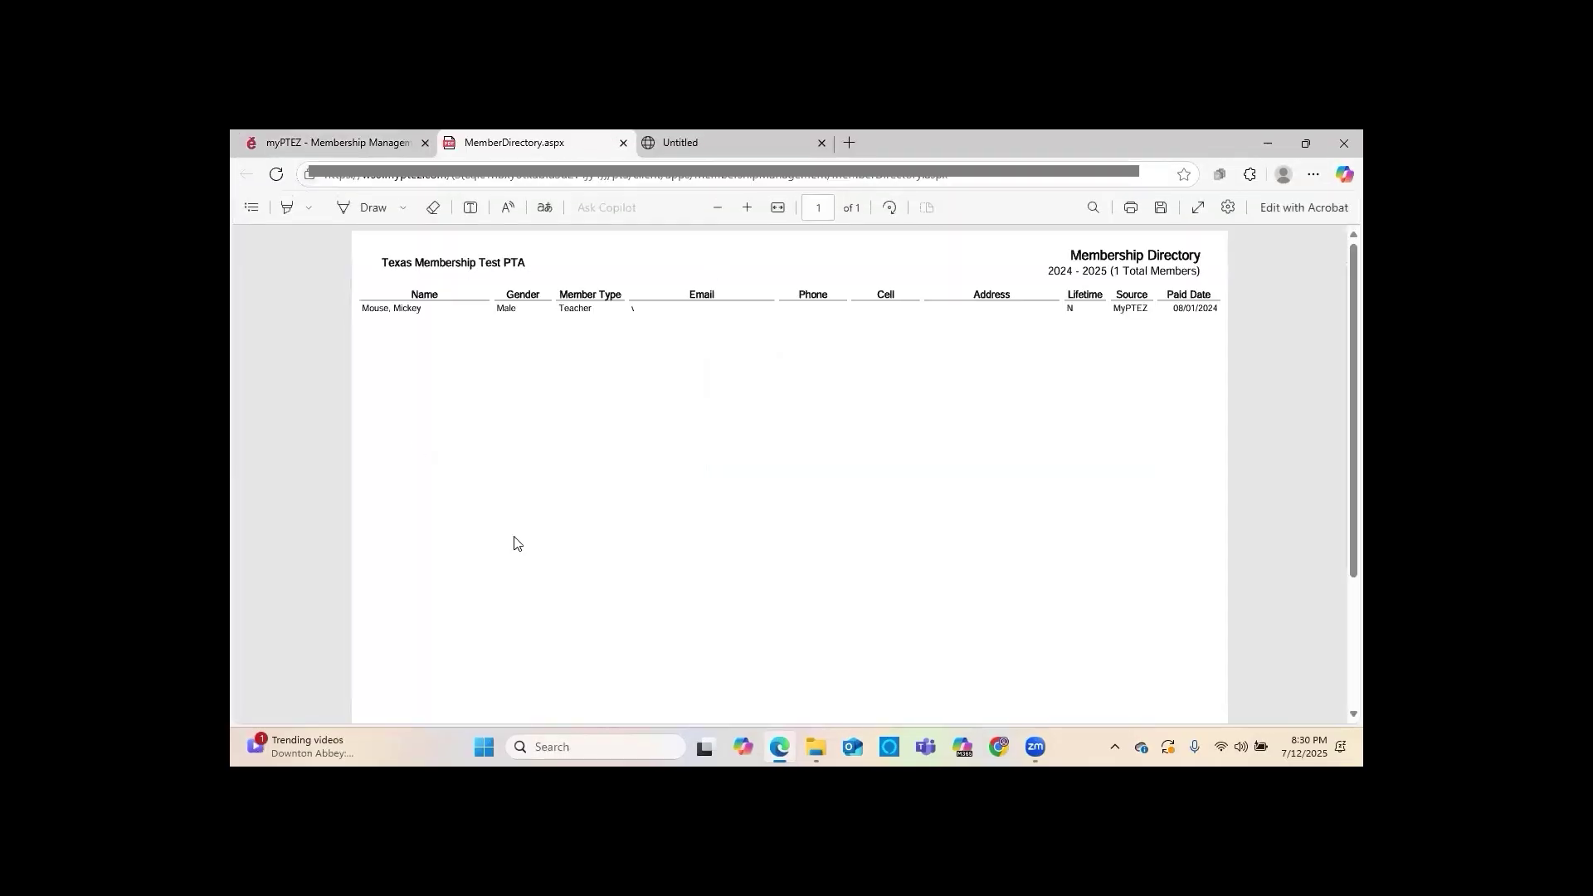
{"action": "left_click", "coordinate": [347, 142]}
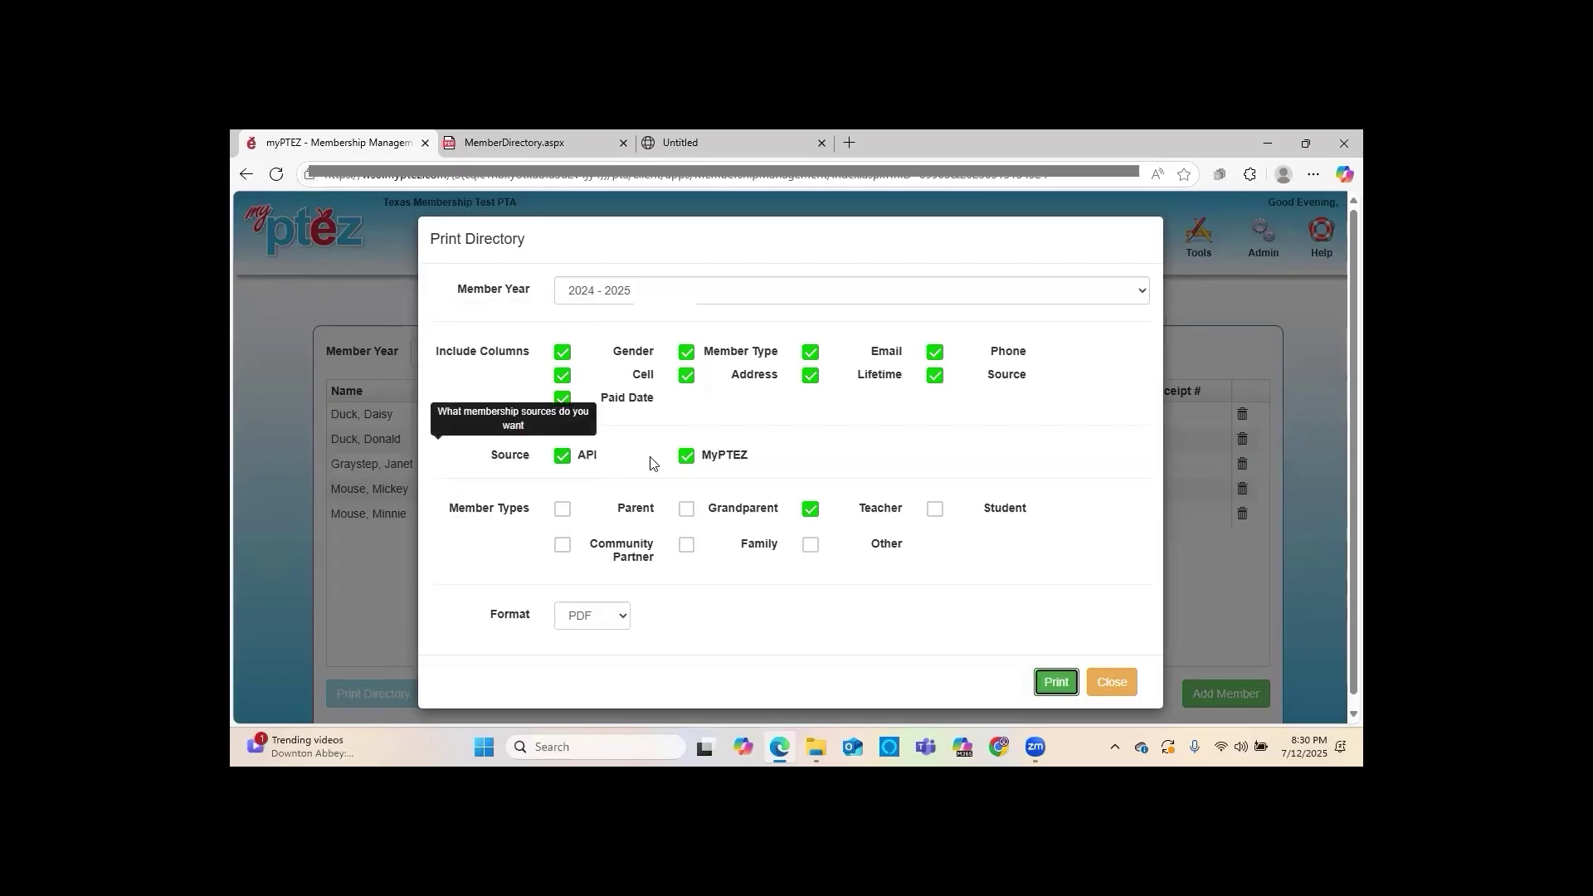
Recheck Parent, Community Partner, Family, Grandparent, Other and Student, then print the 5-member directory PDF
{"action": "left_click", "coordinate": [567, 513]}
{"action": "left_click", "coordinate": [563, 545]}
{"action": "left_click", "coordinate": [687, 545]}
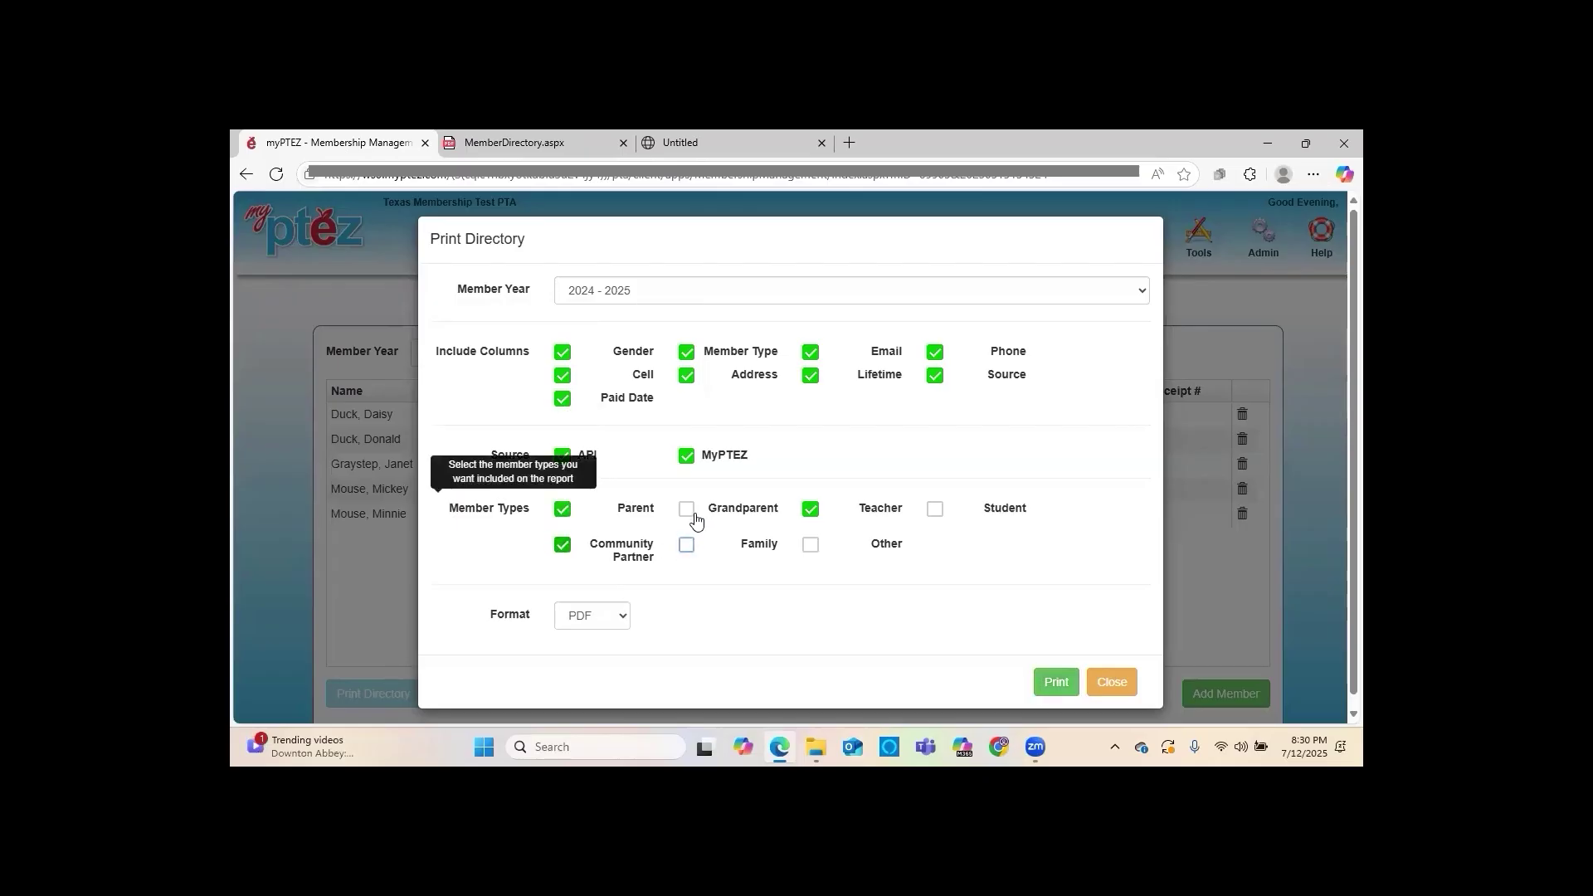
{"action": "left_click", "coordinate": [687, 509]}
{"action": "left_click", "coordinate": [811, 545]}
{"action": "left_click", "coordinate": [935, 508]}
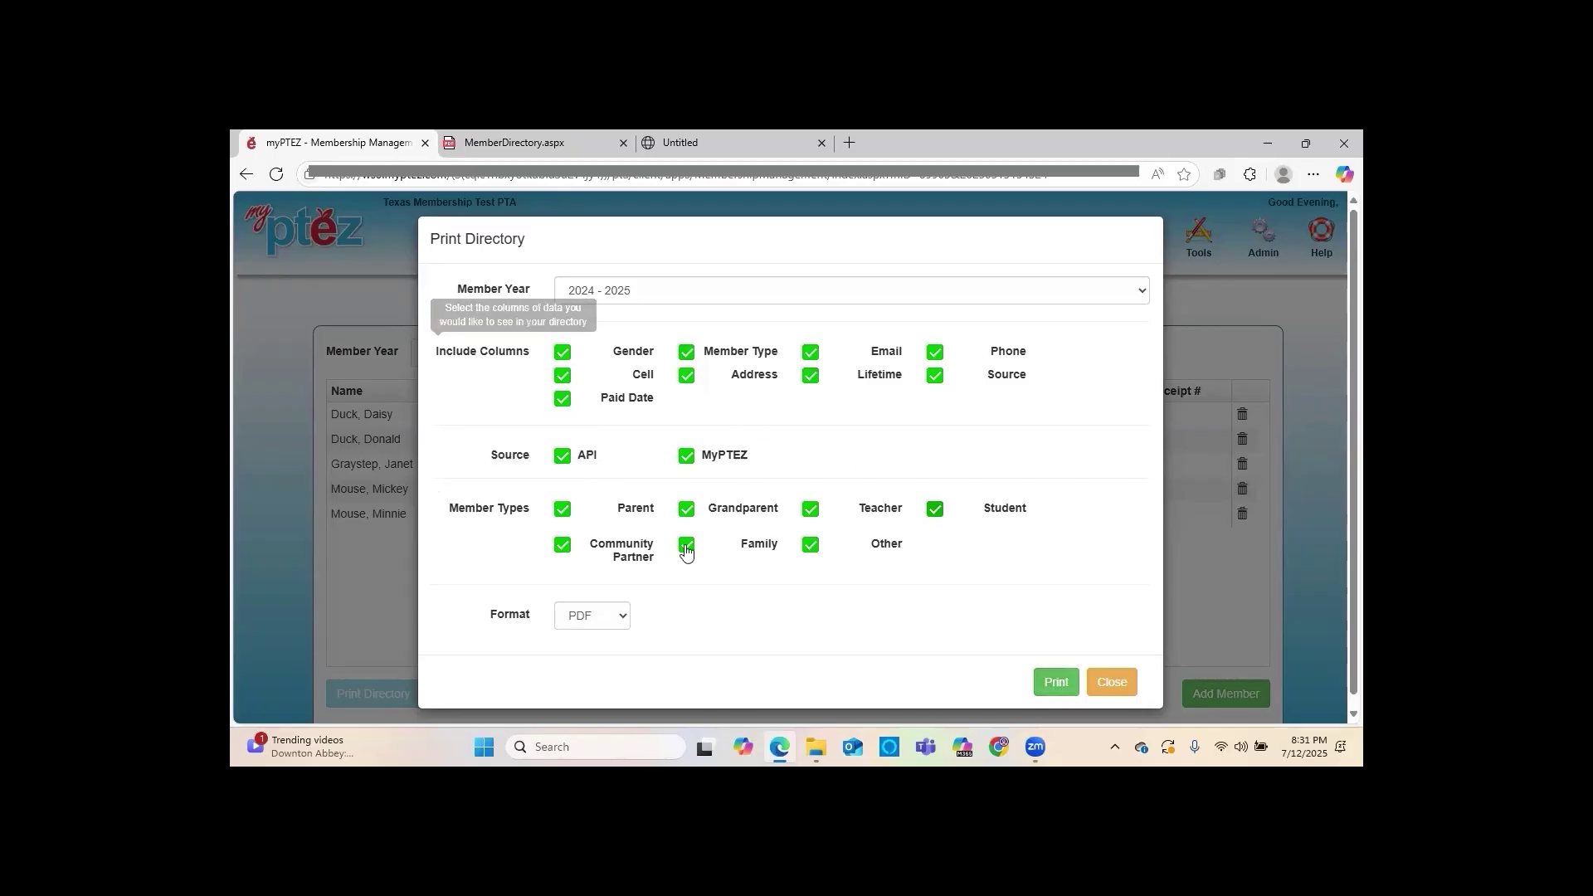
{"action": "left_click", "coordinate": [1054, 682]}
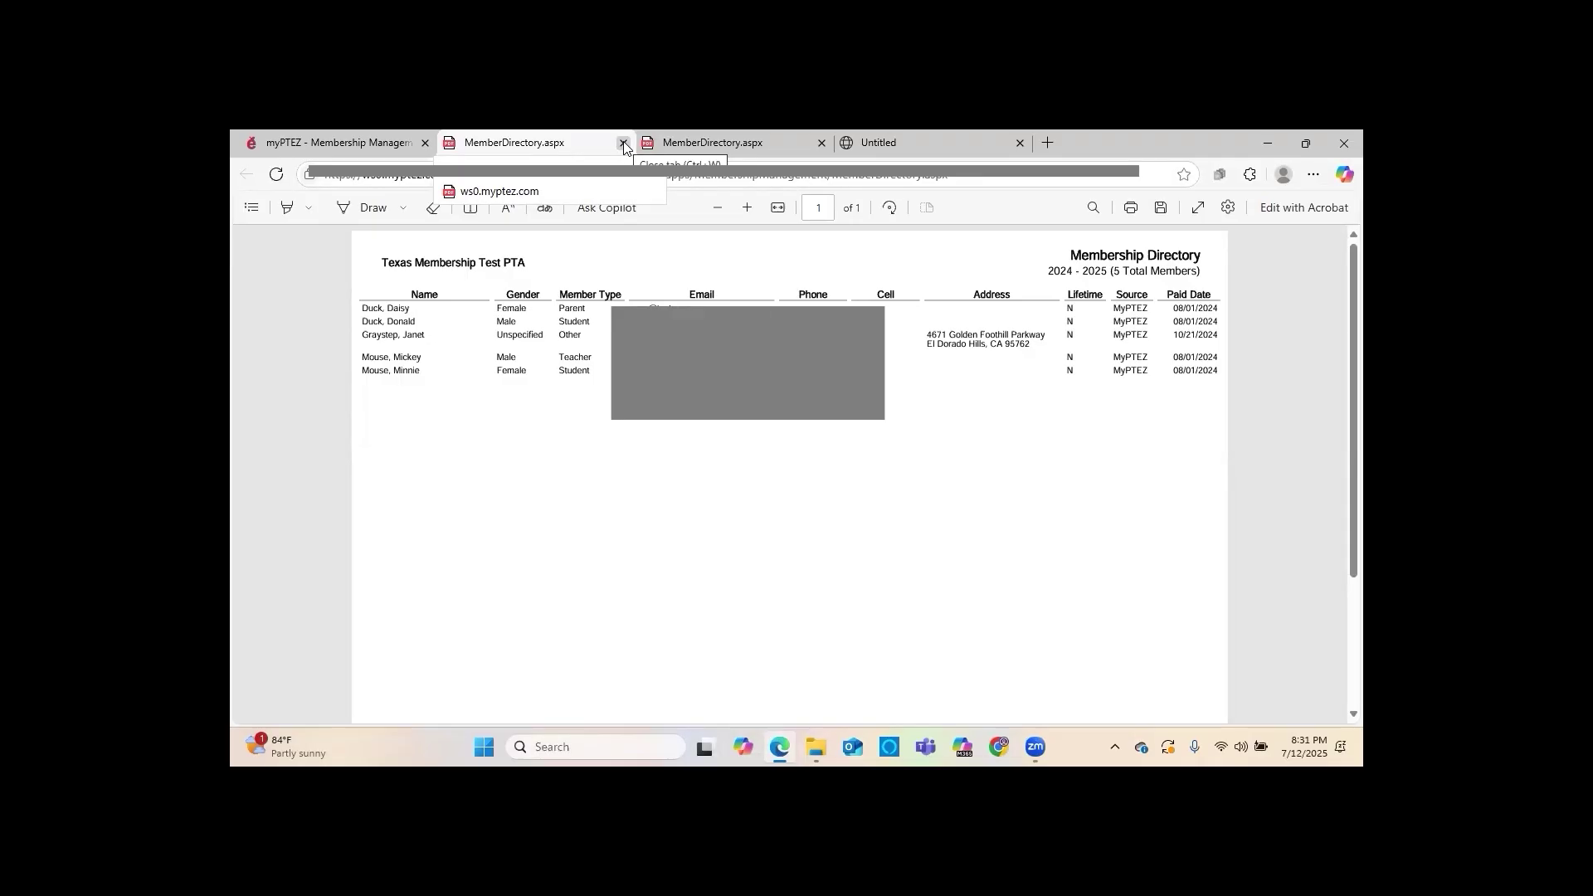
Close the all-members and Teacher-only directory PDF tabs and the Print Directory dialog
{"action": "left_click", "coordinate": [624, 146]}
{"action": "left_click", "coordinate": [591, 135]}
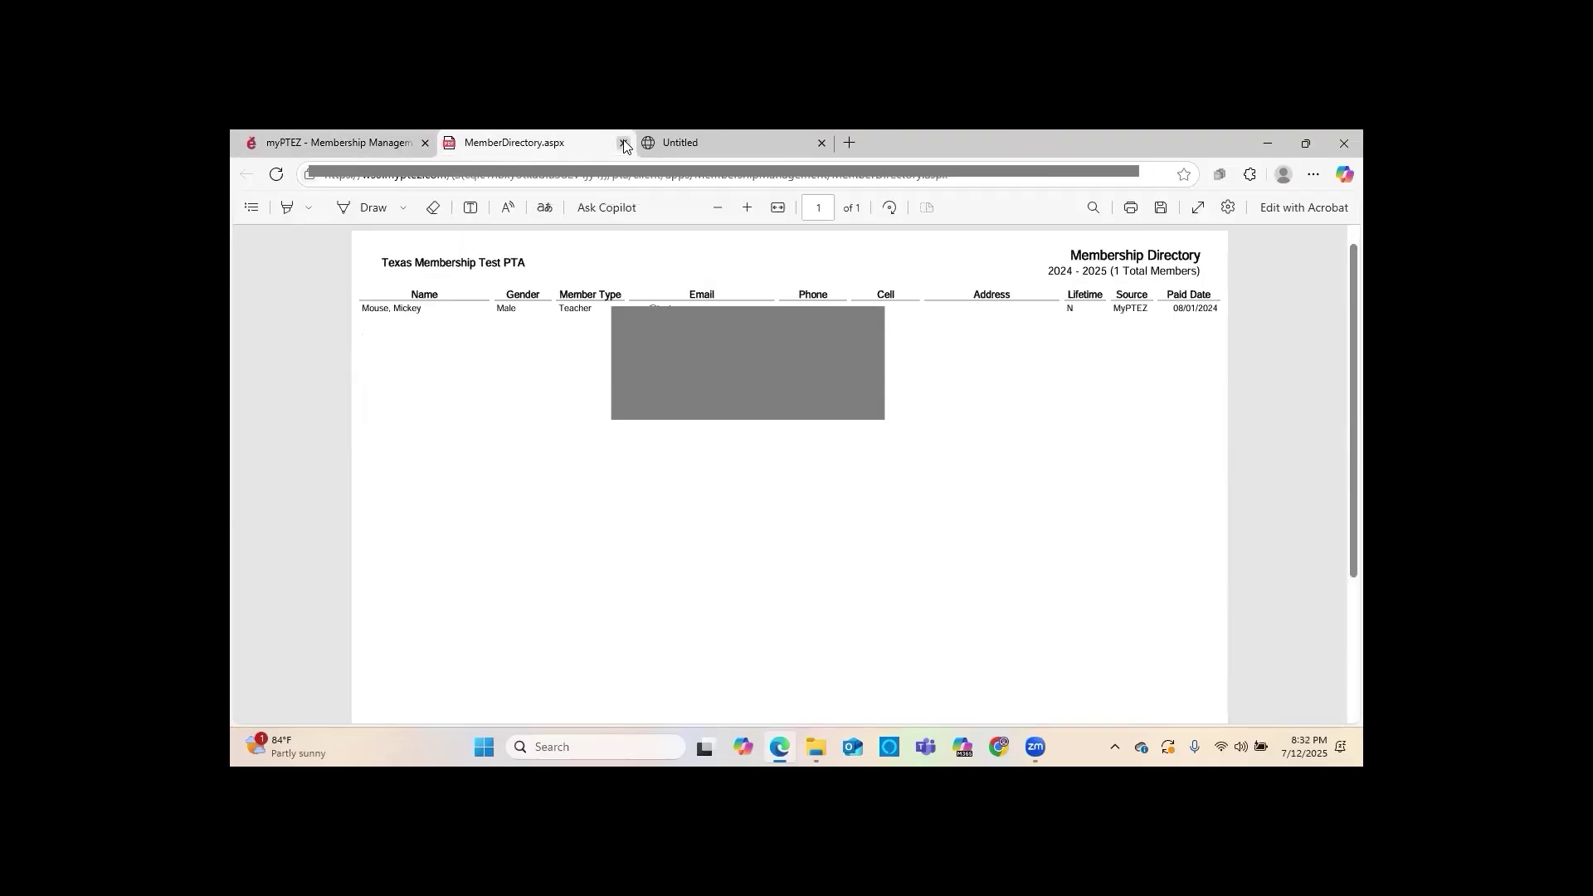
{"action": "left_click", "coordinate": [623, 144]}
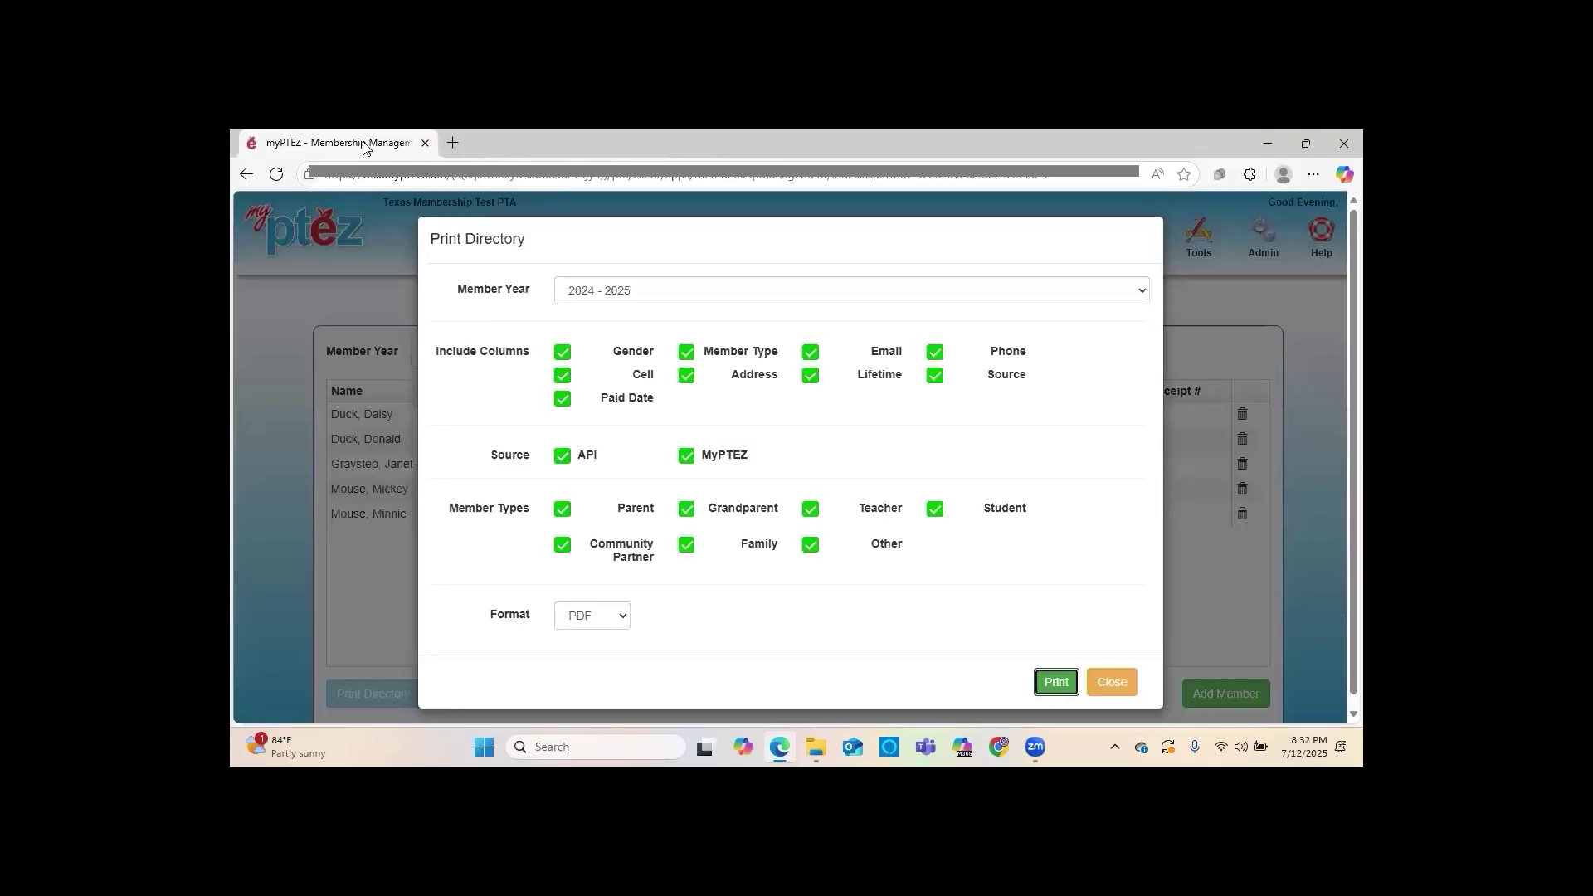
{"action": "left_click", "coordinate": [1112, 682]}
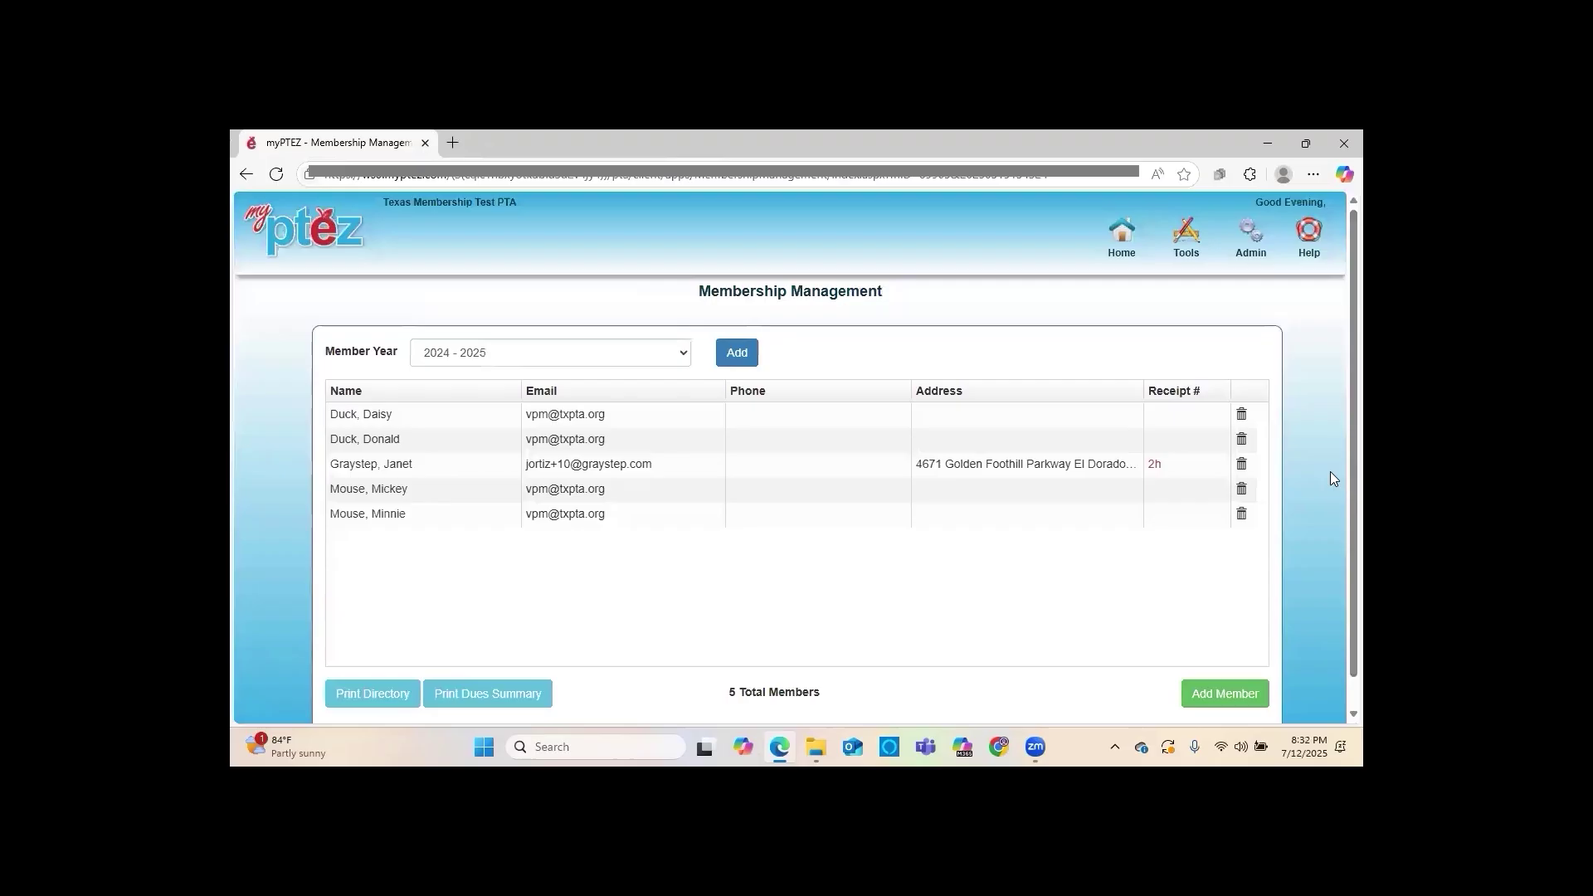